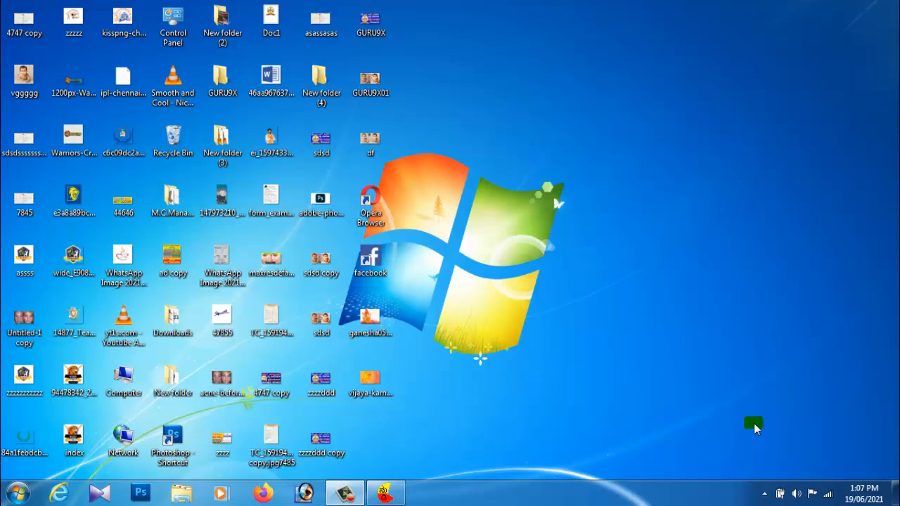
Step: Launch Adobe Photoshop 7.0 and place the Layers palette directly below the Character palette
left_click(18, 494)
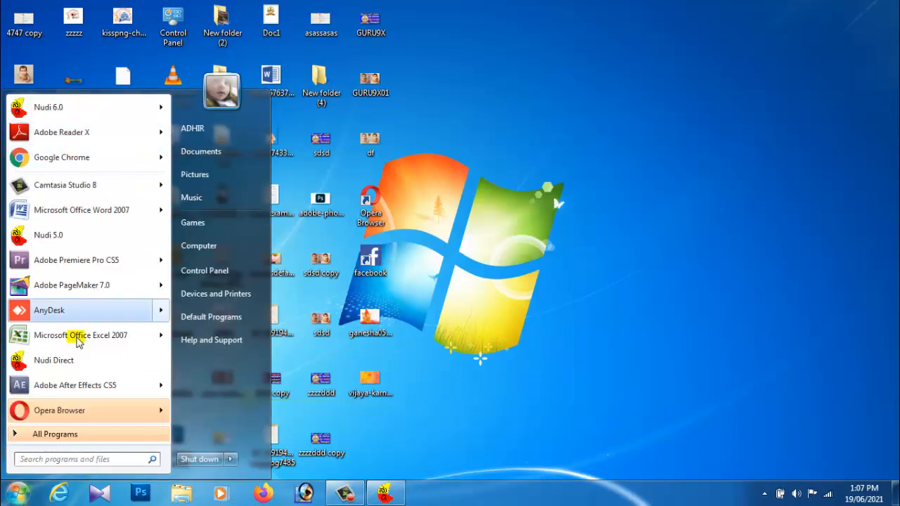
left_click(67, 434)
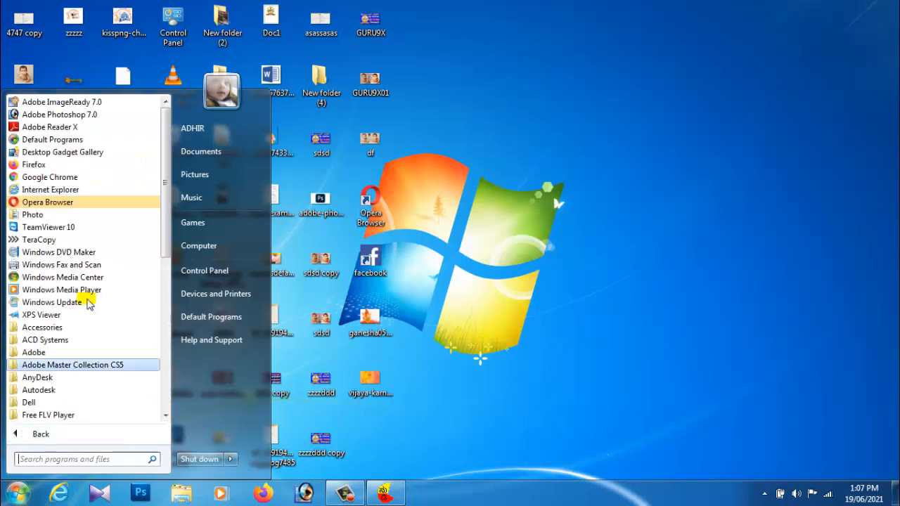
left_click(96, 117)
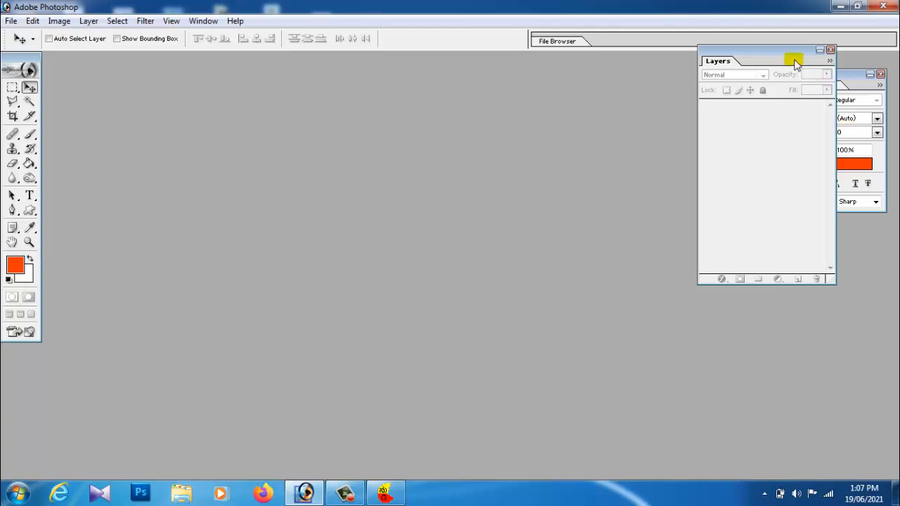
left_click_drag(764, 49, 771, 218)
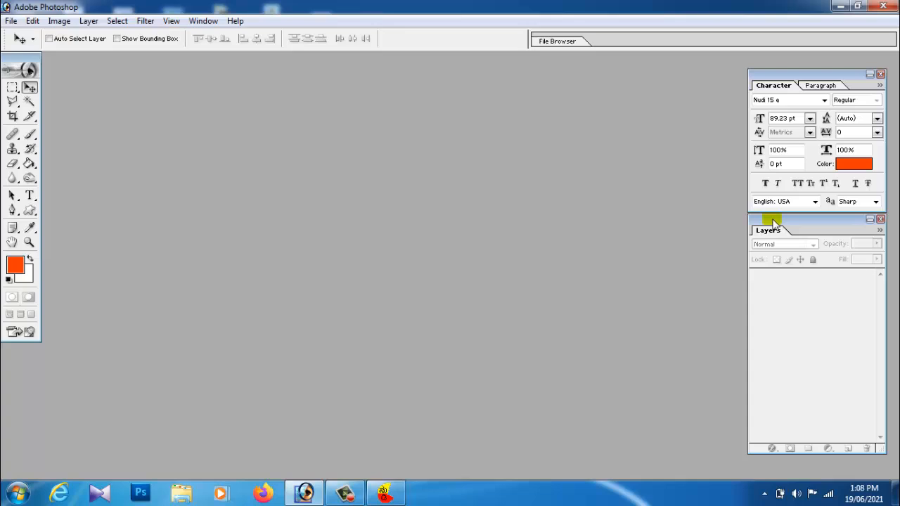
Step: Create a new white 5 x 7 inch RGB document at 300 pixels/inch and maximize its window
left_click(10, 21)
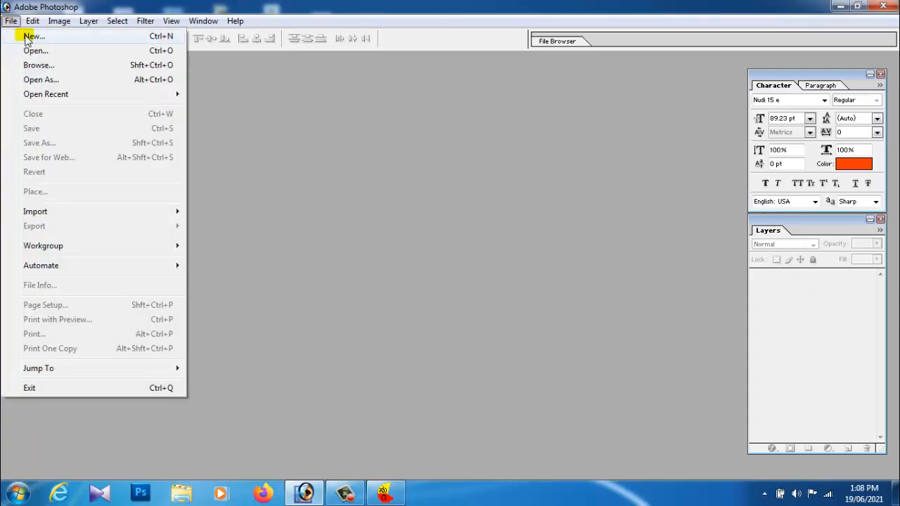
left_click(25, 37)
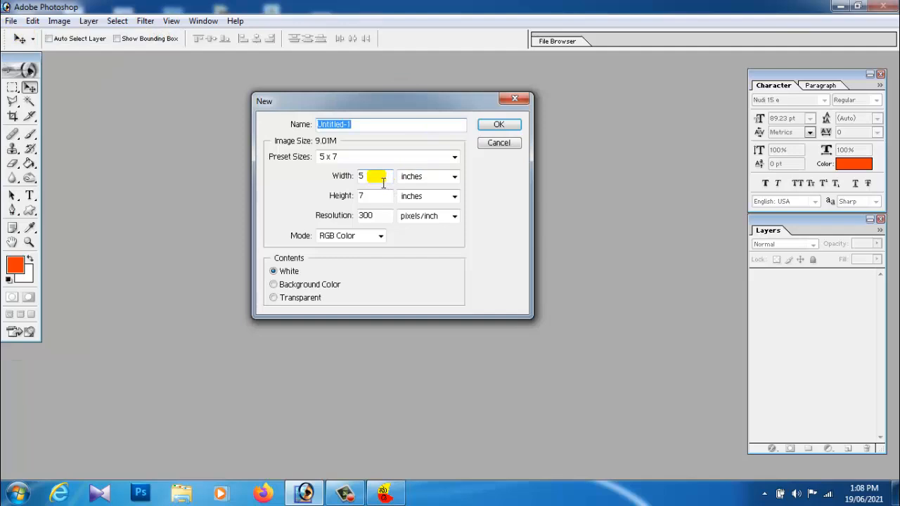
left_click(498, 125)
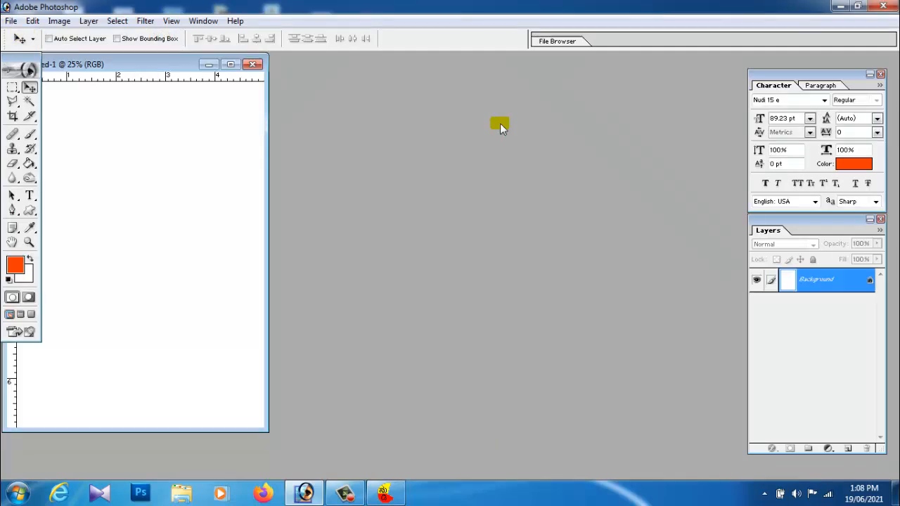
left_click(232, 66)
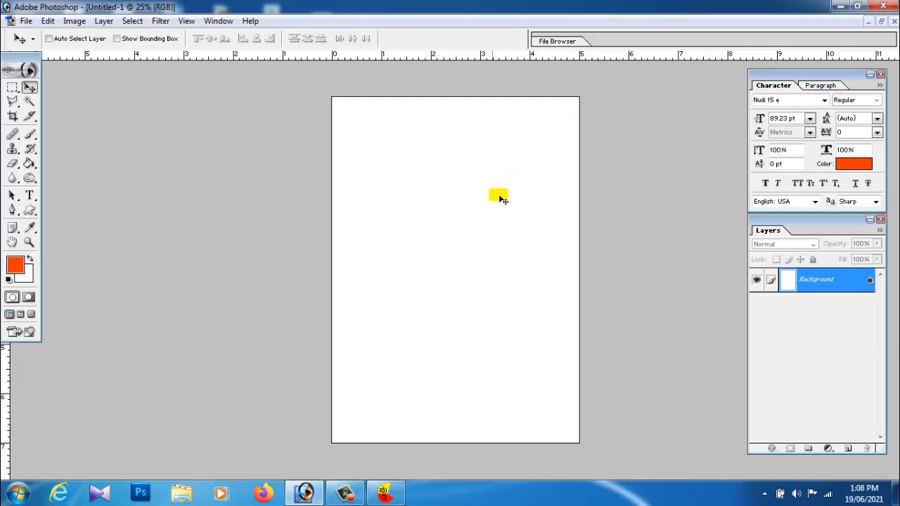
Step: Preview the ganesha05 picture on the desktop, close it, and open vijaya-karnataka.jpg in Photoshop
left_click(840, 6)
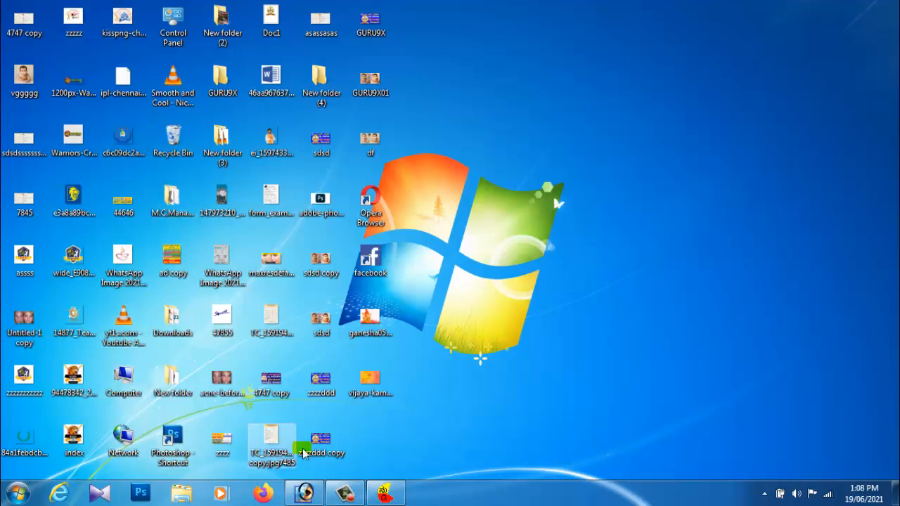
left_click(371, 320)
double_click(371, 320)
key("Escape")
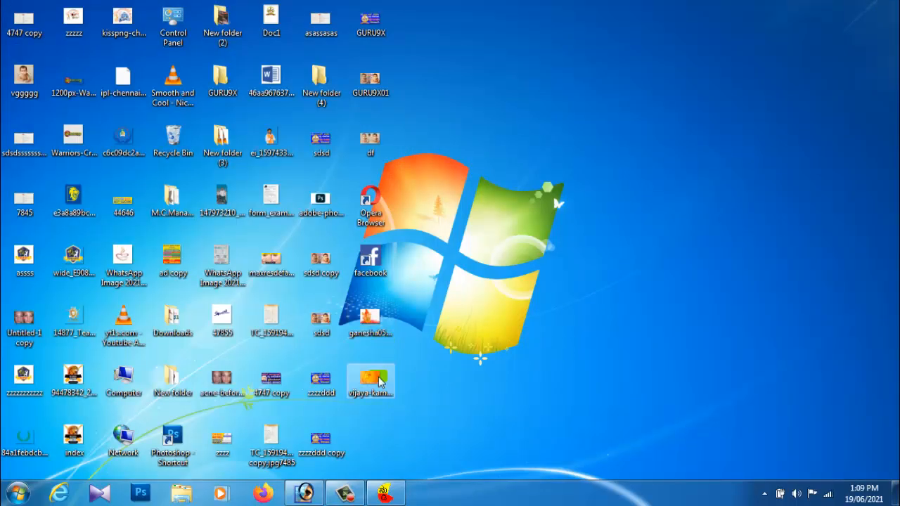
left_click_drag(379, 380, 447, 241)
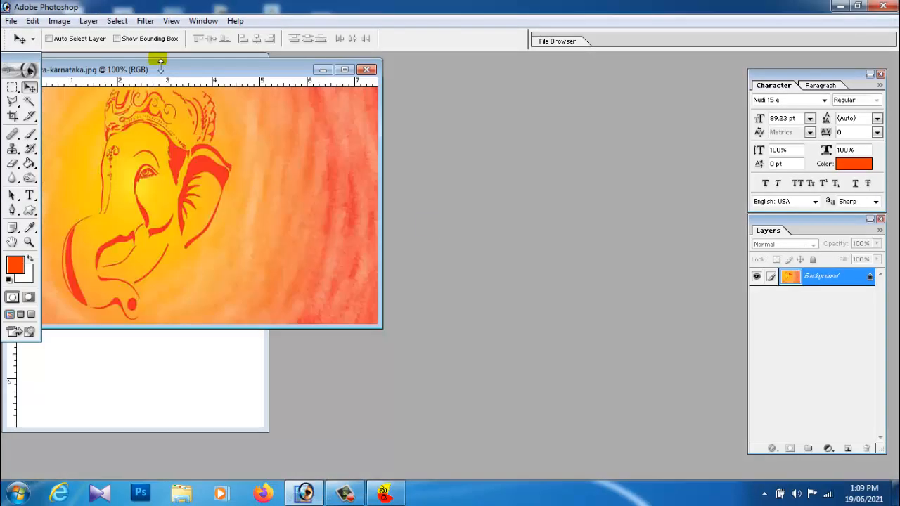
Step: Copy the vijaya-karnataka.jpg picture into the Untitled-1 document and close the source image
left_click_drag(153, 76, 566, 100)
left_click_drag(564, 147, 176, 162)
left_click(647, 95)
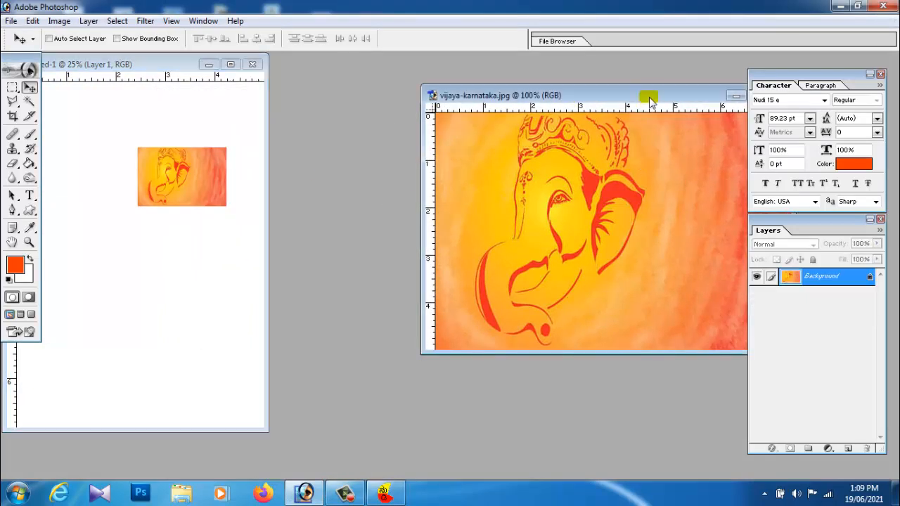
left_click_drag(647, 95, 553, 143)
left_click(679, 135)
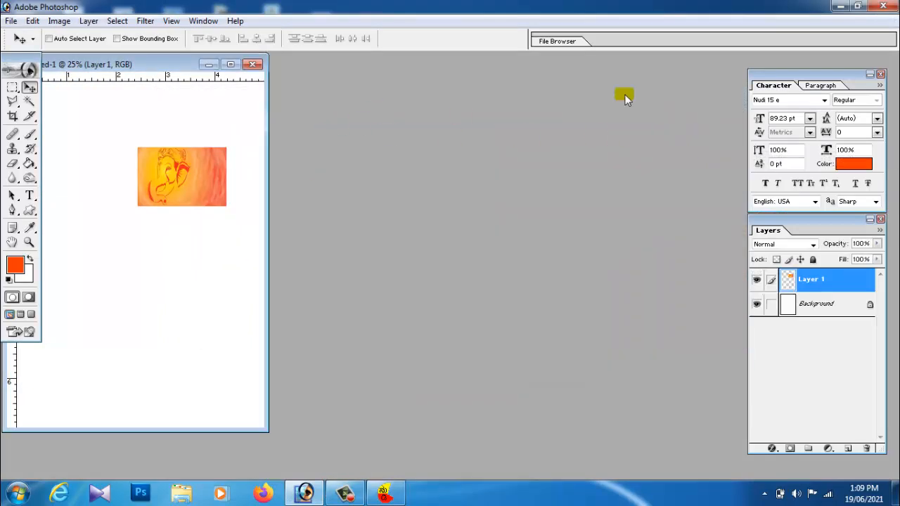
Step: Switch to Google Chrome and retry the canceled ganapathi.png download from the download history
left_click(843, 6)
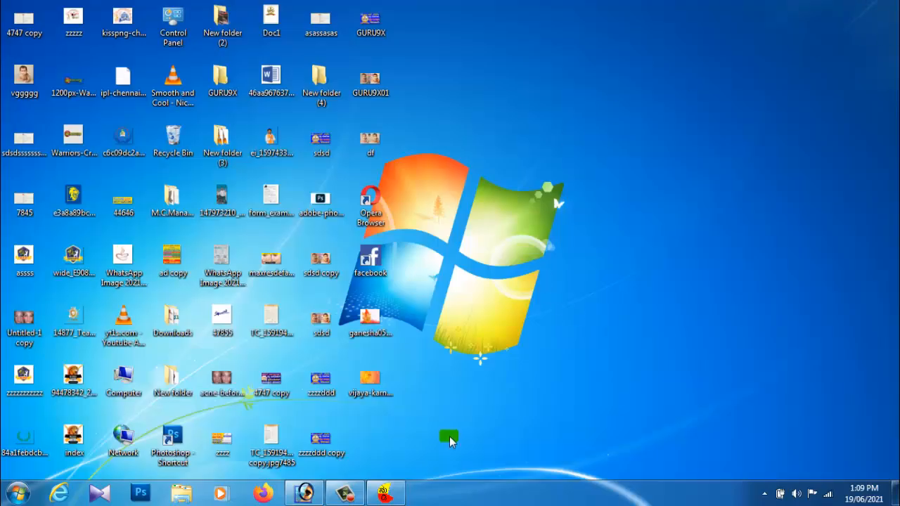
left_click(18, 494)
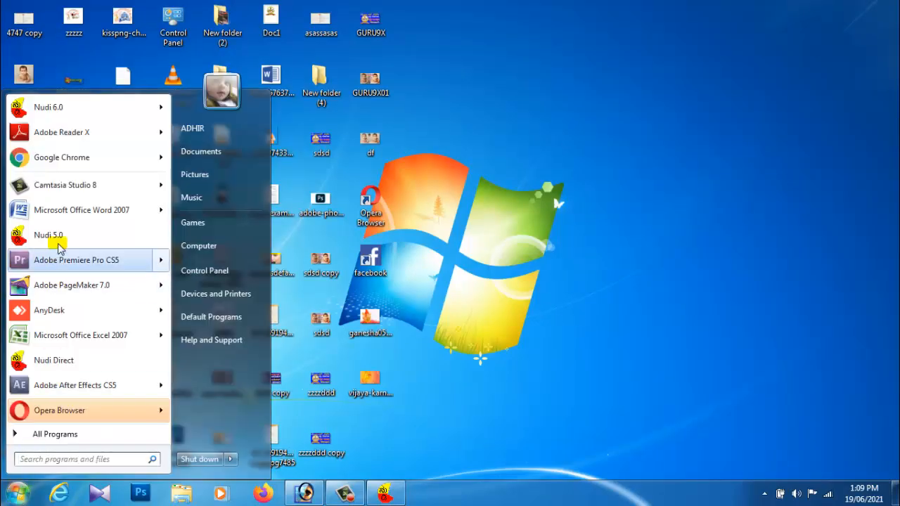
left_click(44, 161)
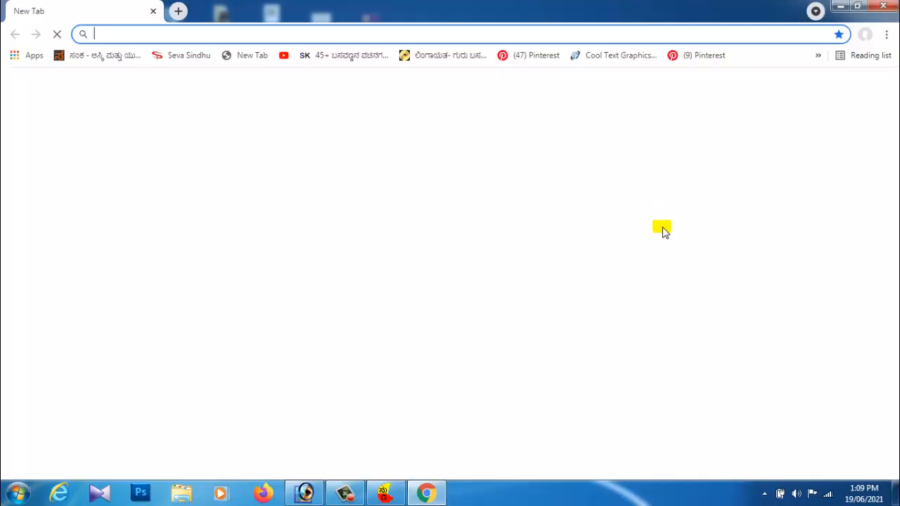
left_click(885, 37)
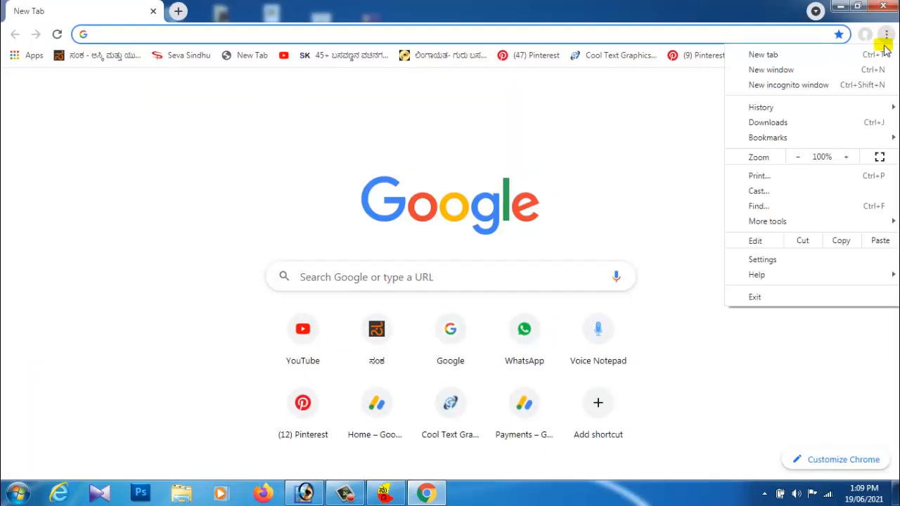
left_click(807, 124)
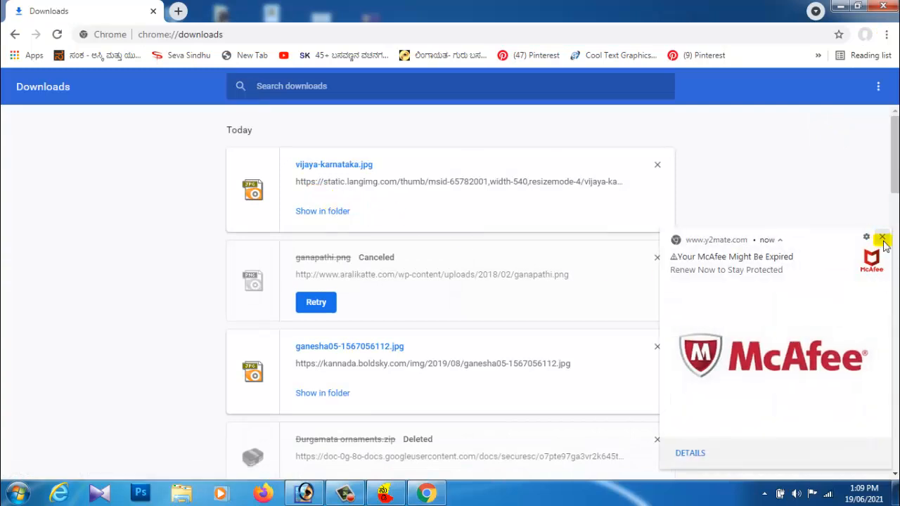
left_click(883, 239)
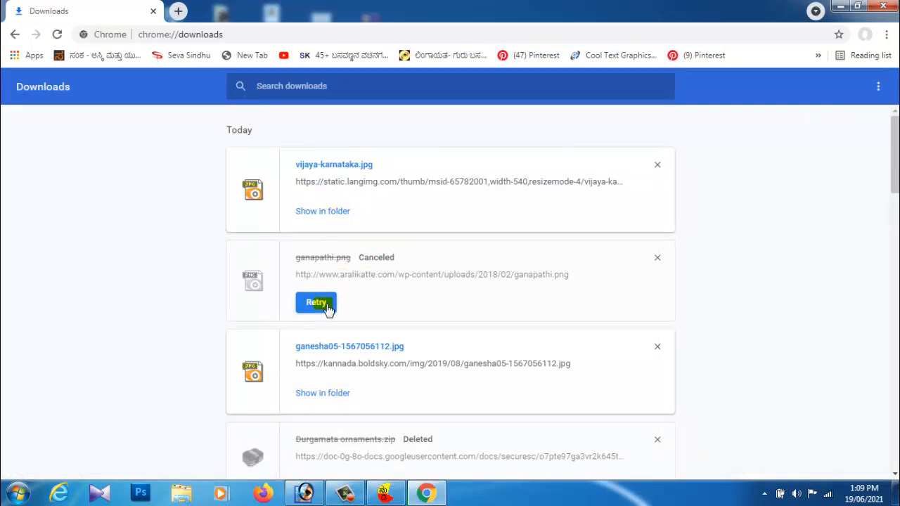
left_click(327, 309)
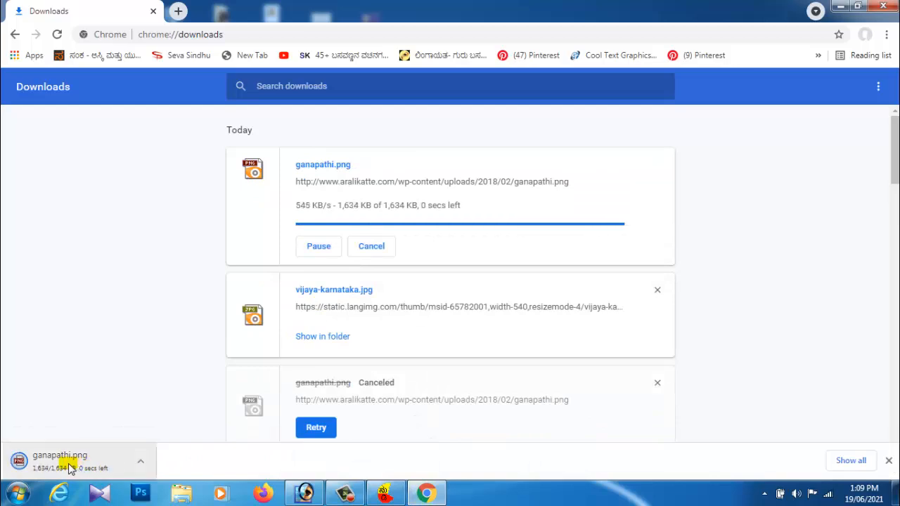
Step: Show the downloaded ganapathi.png in its folder, open it in Photoshop, and place its window beside Untitled-1
left_click(140, 461)
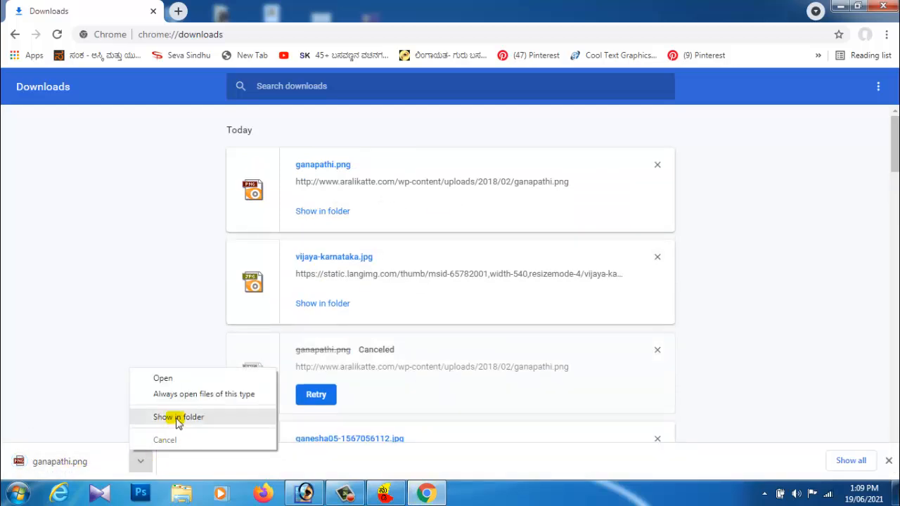
left_click(178, 418)
left_click_drag(137, 121, 320, 301)
left_click_drag(146, 76, 506, 83)
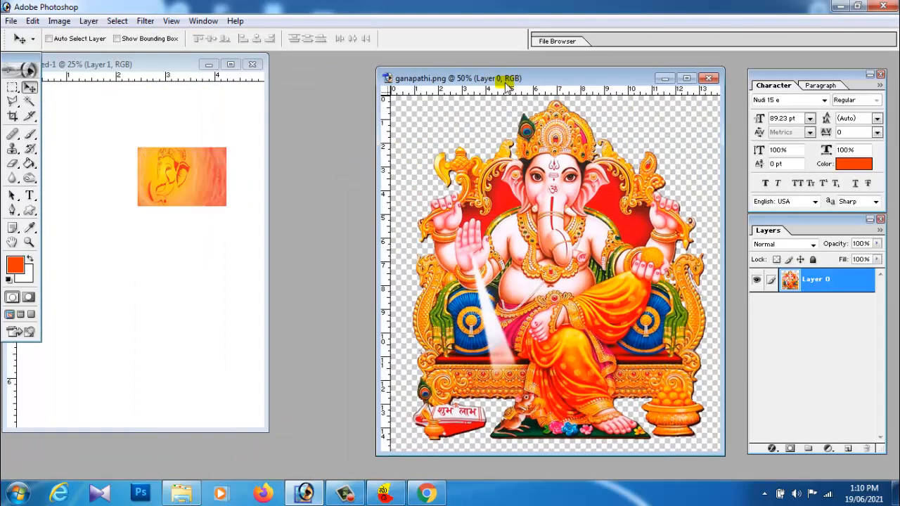
Step: Copy the seated Ganesha image into the Untitled-1 document and close ganapathi.png without saving changes
mouse_move(552, 189)
left_mouse_down()
mouse_move(543, 204)
mouse_move(549, 193)
left_mouse_up()
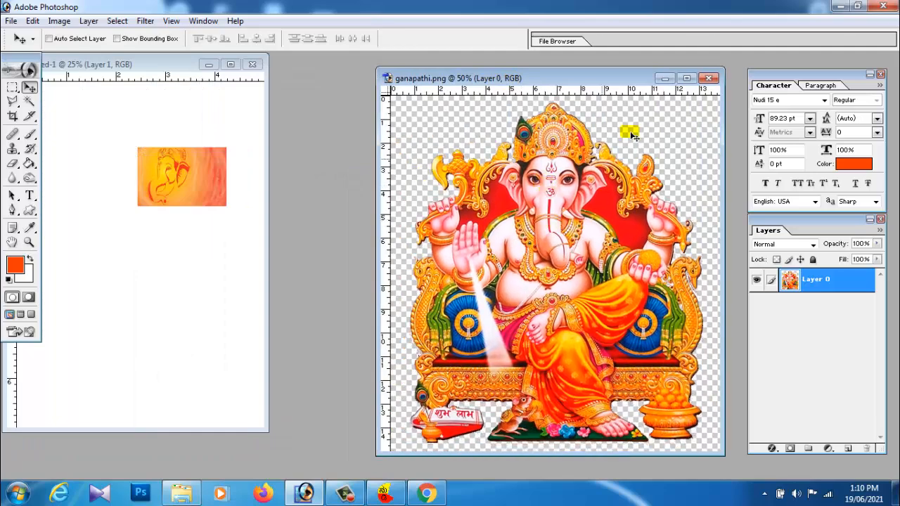
left_click(687, 78)
left_click_drag(480, 258, 478, 218)
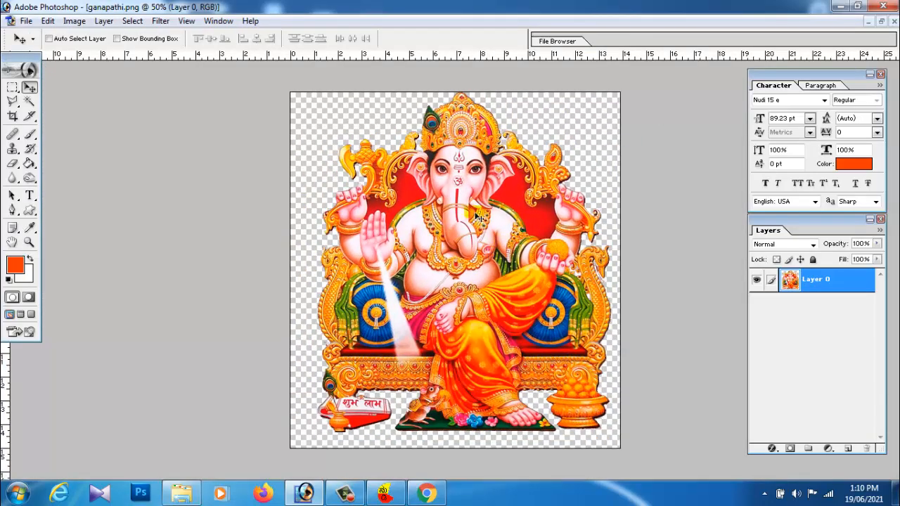
left_click(881, 21)
left_click_drag(578, 186, 102, 196)
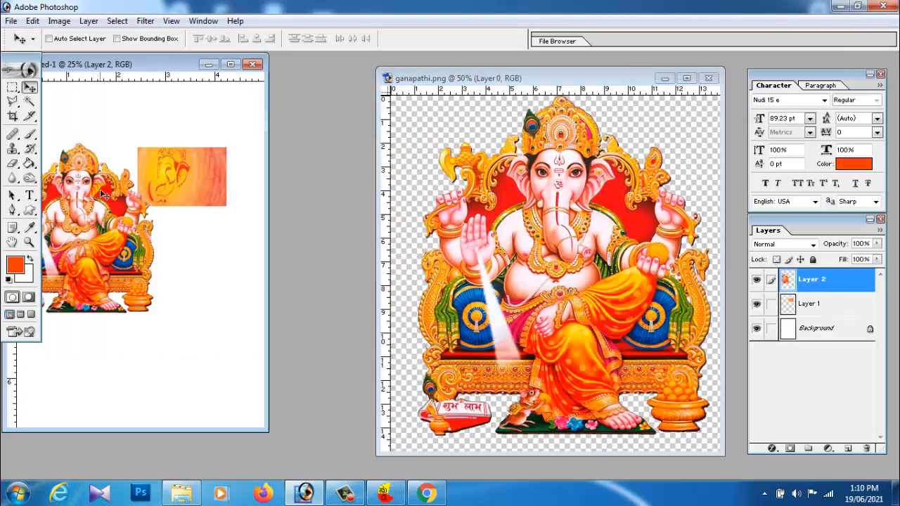
left_click(709, 79)
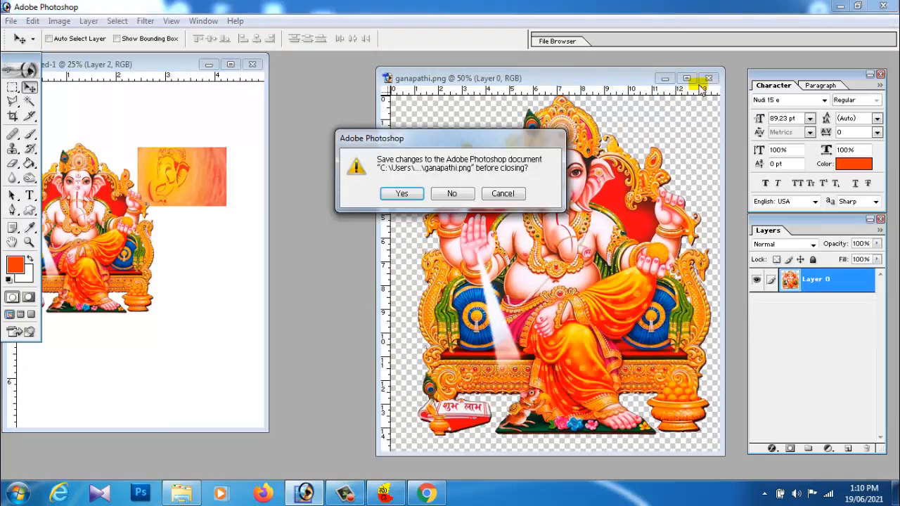
left_click(453, 194)
Step: Maximize Untitled-1, center the seated Ganesha in the page's upper half, and move the orange picture to the page's upper right corner
left_click(231, 65)
left_click_drag(426, 272, 470, 227)
right_click(514, 180)
left_click(528, 190)
left_click_drag(528, 190, 596, 125)
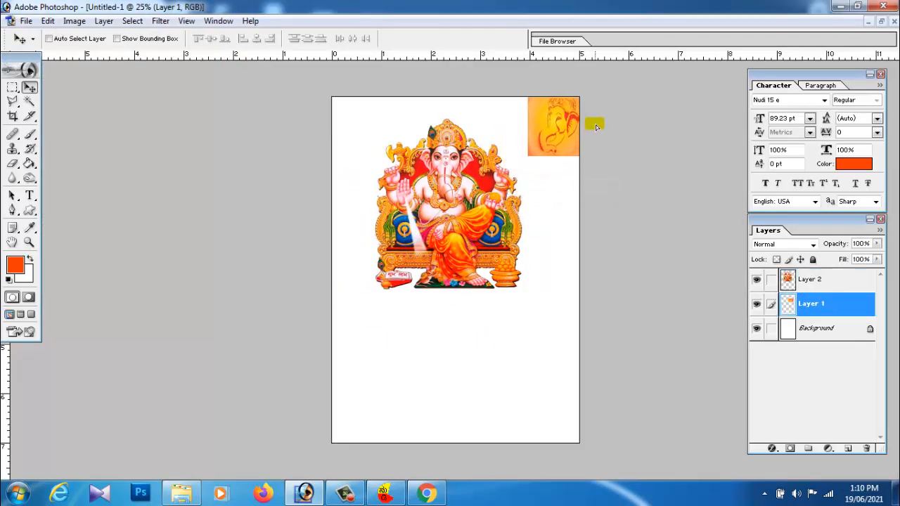
Step: Reposition the orange Ganesha picture on Layer 1 against the page's right edge, slightly below the top
scroll(553, 180, "up", 6)
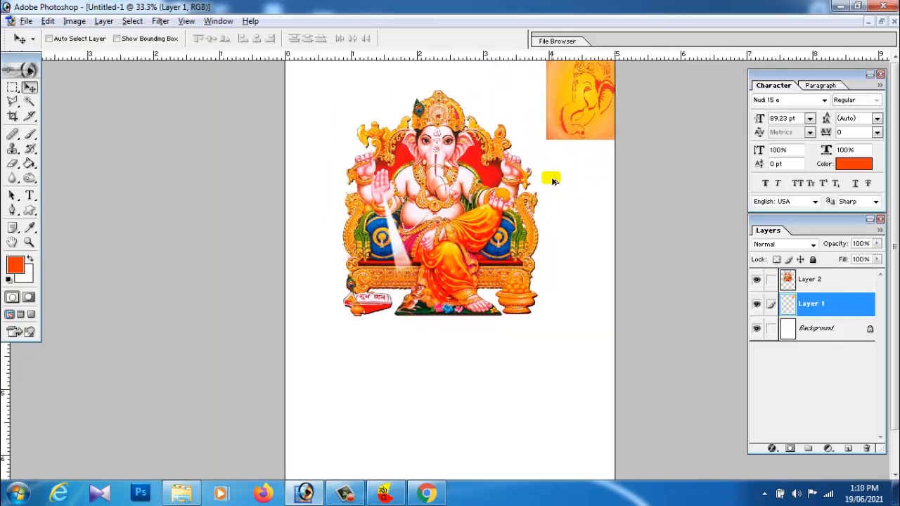
right_click(621, 114)
left_click(637, 123)
left_click_drag(637, 124, 553, 178)
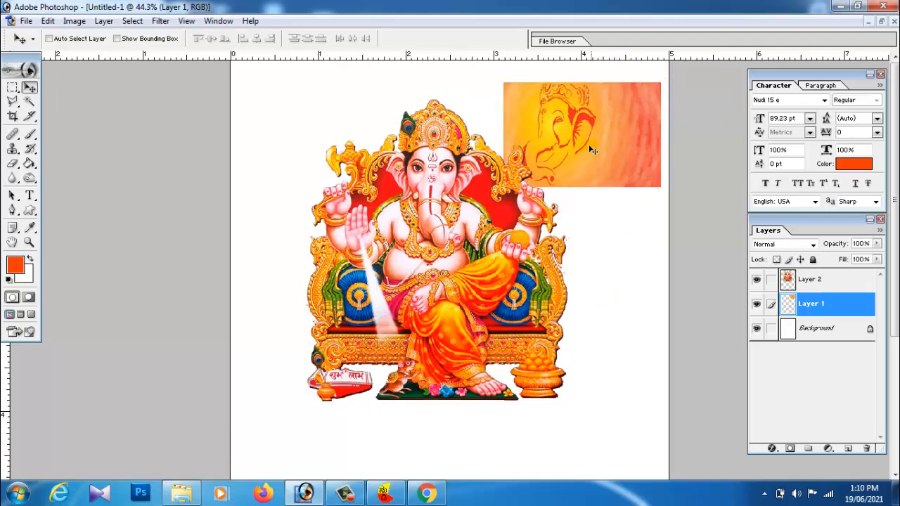
left_click_drag(595, 153, 609, 145)
Step: Erase the outer edges of the orange Ganesha picture with a soft 180 px Eraser brush to fade its border
left_click(13, 163)
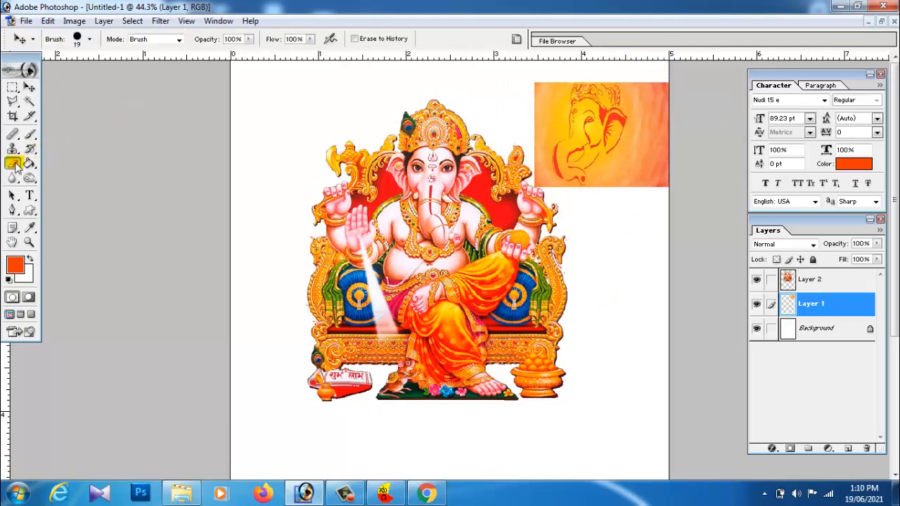
left_click(89, 39)
left_click_drag(145, 127, 142, 153)
left_click(90, 167)
left_click(104, 73)
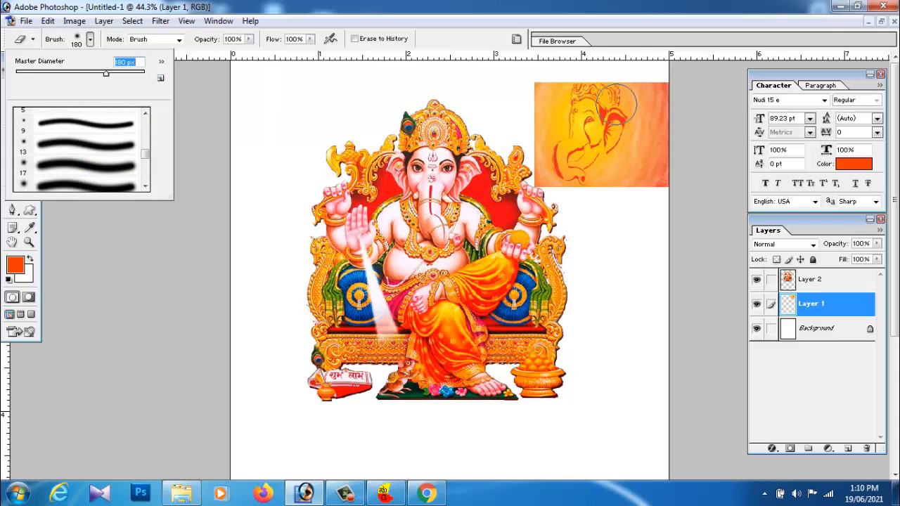
mouse_move(668, 181)
left_mouse_down()
mouse_move(668, 85)
mouse_move(664, 92)
mouse_move(659, 84)
mouse_move(652, 154)
mouse_move(610, 196)
mouse_move(557, 206)
mouse_move(523, 180)
mouse_move(520, 138)
mouse_move(539, 65)
mouse_move(549, 67)
mouse_move(543, 79)
mouse_move(644, 64)
mouse_move(642, 78)
mouse_move(617, 68)
left_mouse_up()
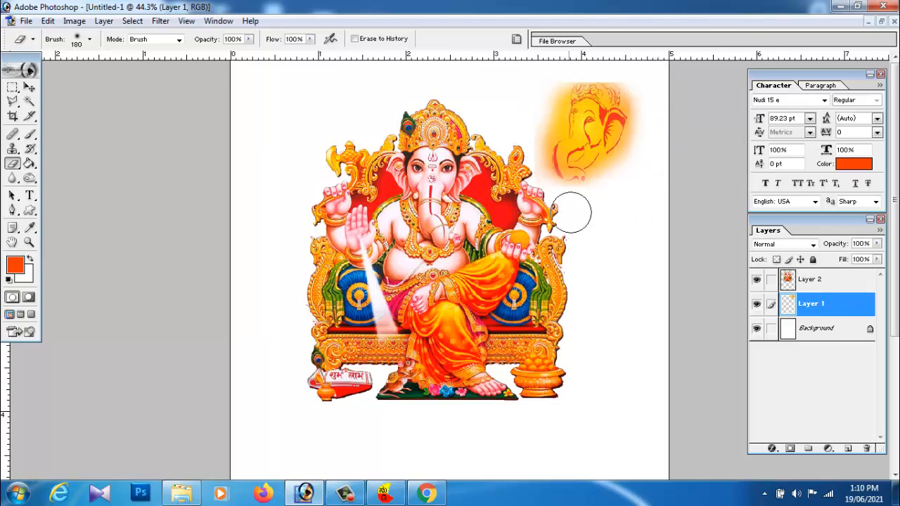
Step: Move the orange Ganesha picture into the page's upper right corner and enlarge it proportionally to about 172%
left_click(30, 87)
left_click_drag(591, 124, 624, 104)
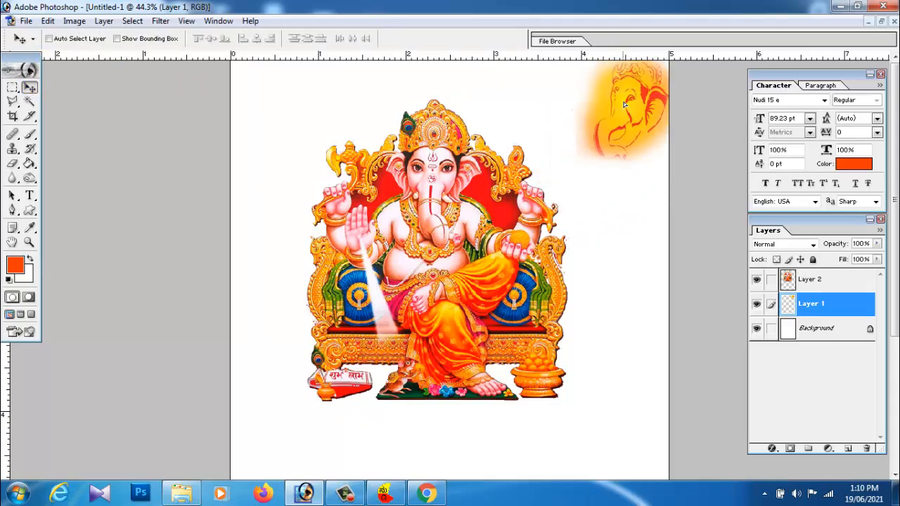
left_click(48, 21)
mouse_move(121, 279)
left_click(247, 298)
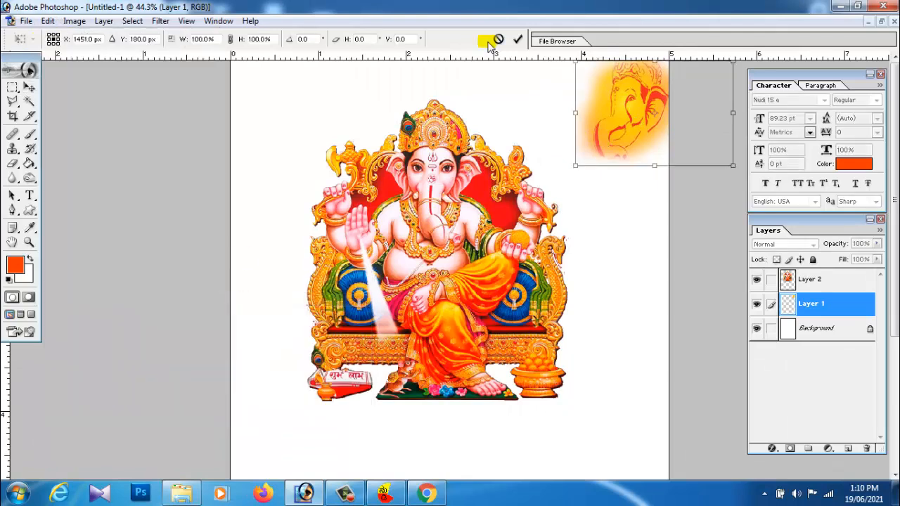
left_click_drag(578, 169, 636, 184)
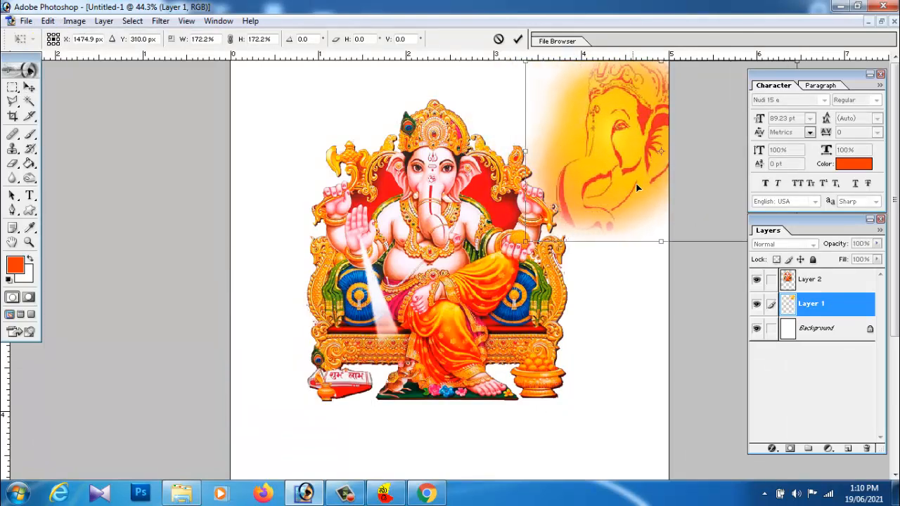
key("Return")
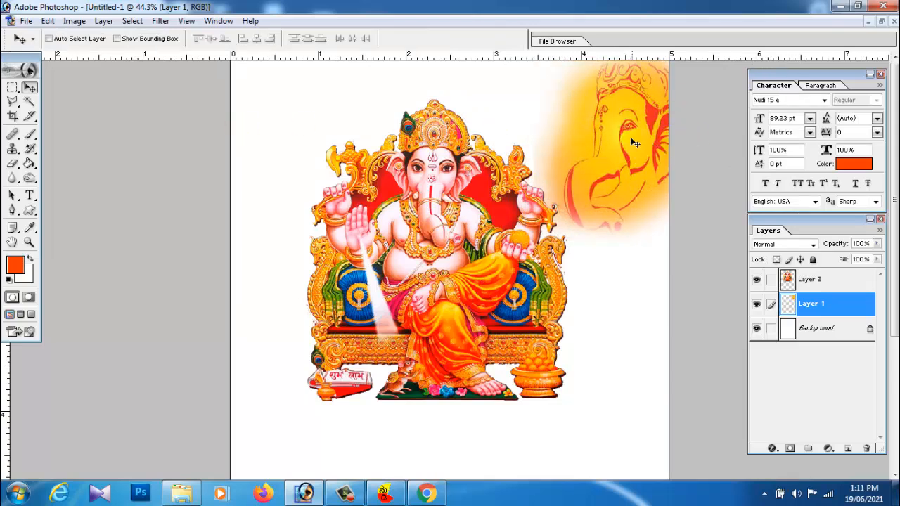
Step: Duplicate Layer 1, flip the copy horizontally, and place it against the page's upper left corner as a mirror image
key("ctrl+j")
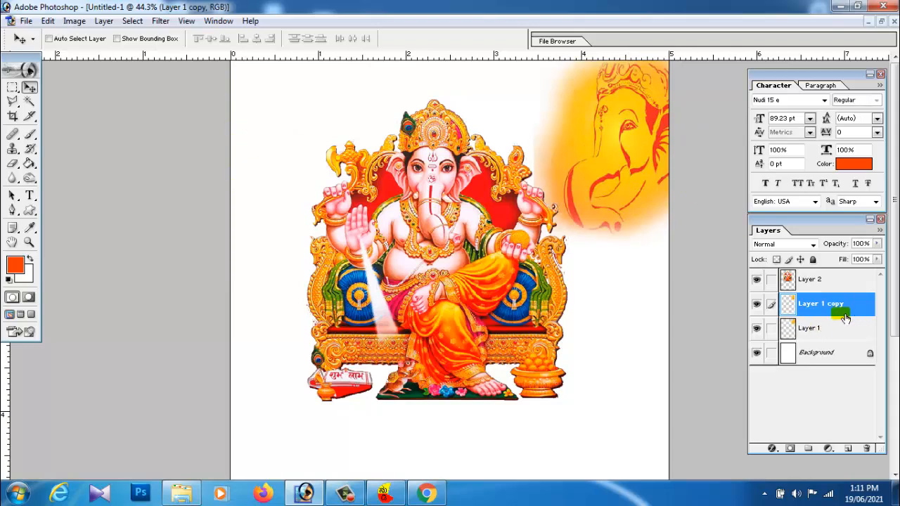
left_click_drag(636, 154, 320, 143)
key("ctrl+t")
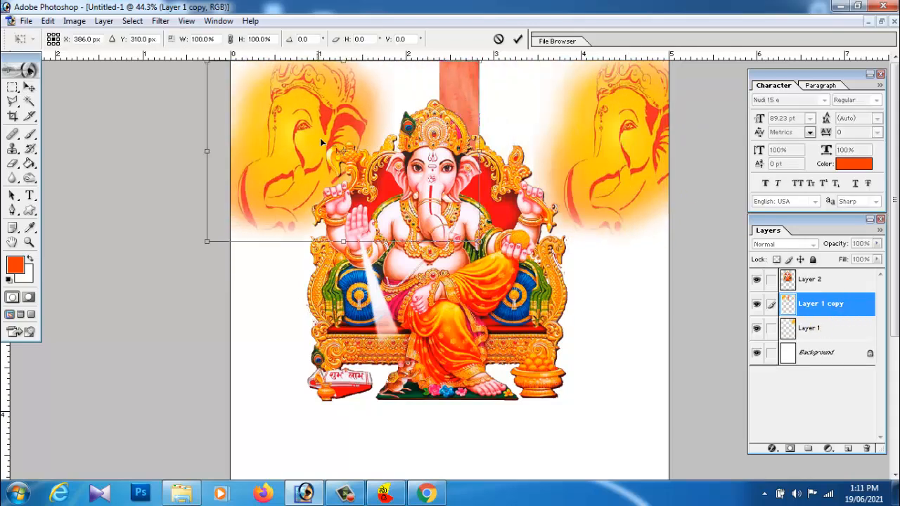
right_click(320, 137)
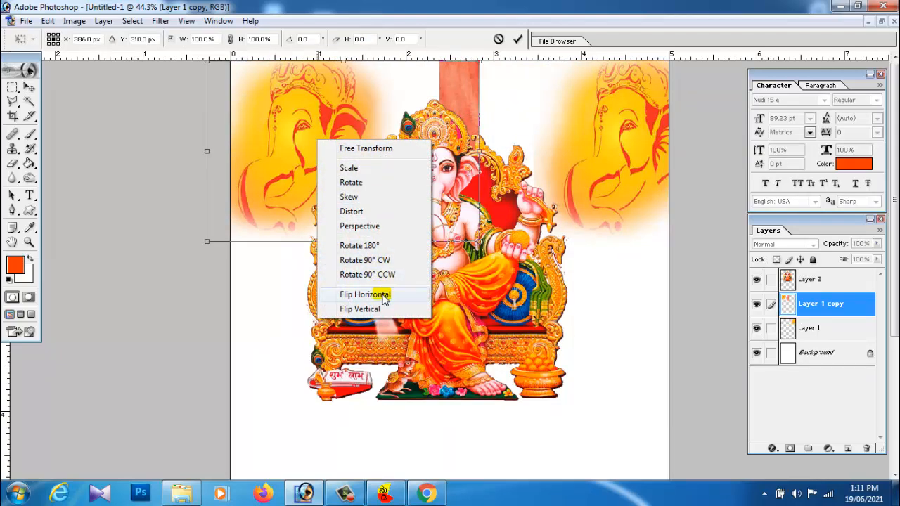
left_click(359, 293)
left_click_drag(369, 162, 272, 150)
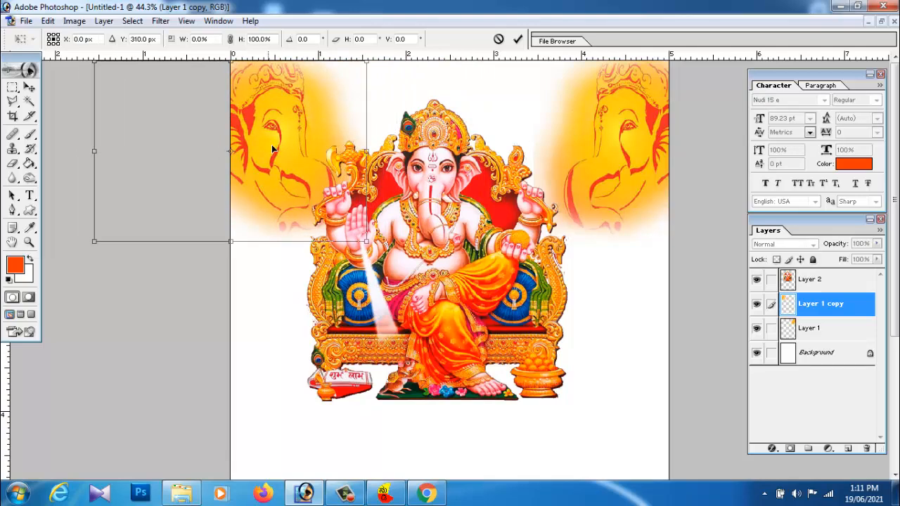
key("Return")
Step: Shift the seated Ganesha on Layer 2 slightly right to center it between the two orange pictures
right_click(444, 246)
left_click(453, 253)
left_click_drag(436, 263, 448, 263)
scroll(445, 265, "down", 3)
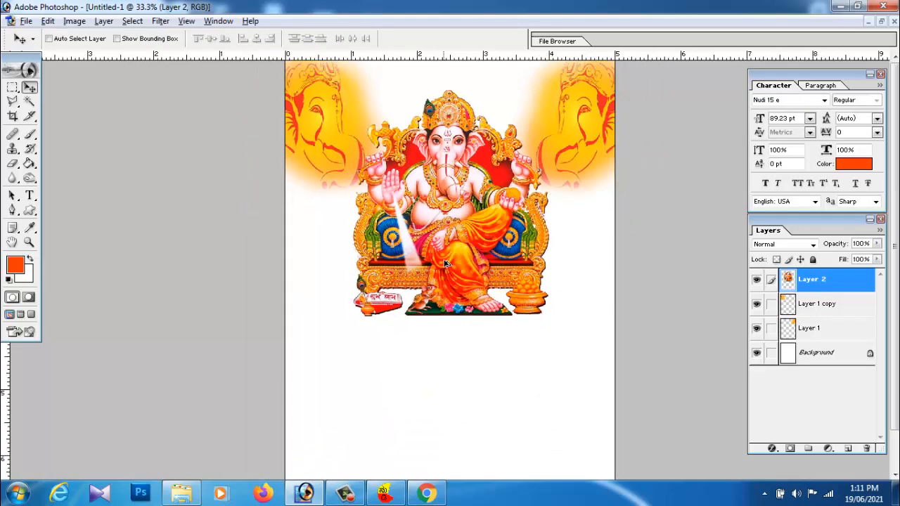
scroll(445, 265, "up", 2)
right_click(615, 104)
left_click(620, 112)
left_click_drag(616, 107, 617, 113)
key("ctrl+z")
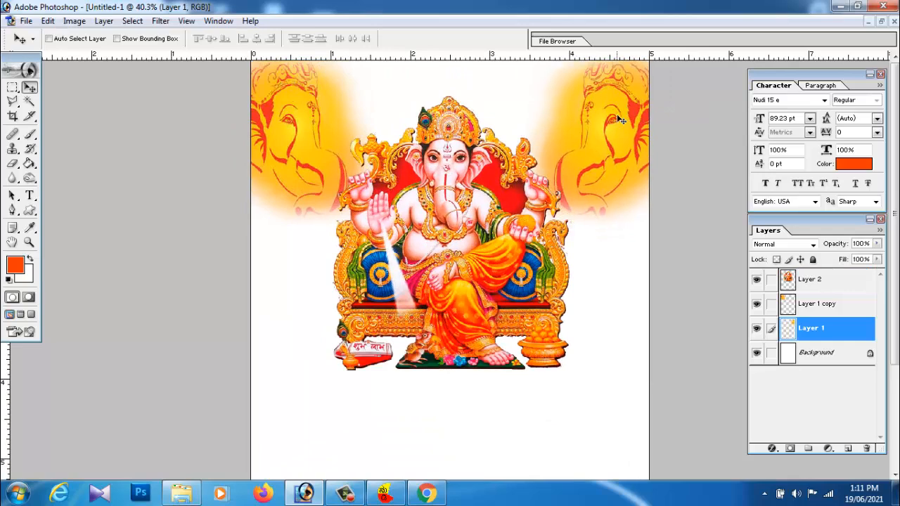
Step: Minimize Photoshop and close the open Explorer and Chrome windows to reach the desktop
left_click(846, 5)
left_click(883, 6)
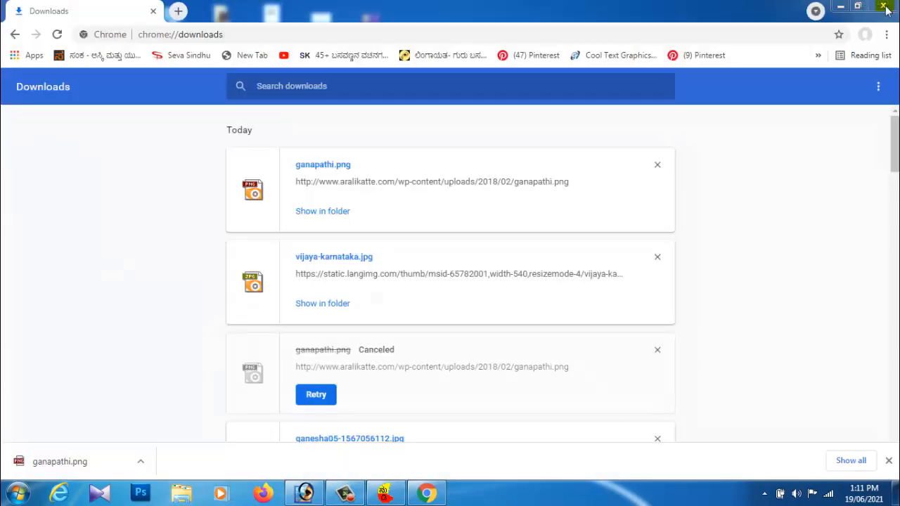
left_click(883, 6)
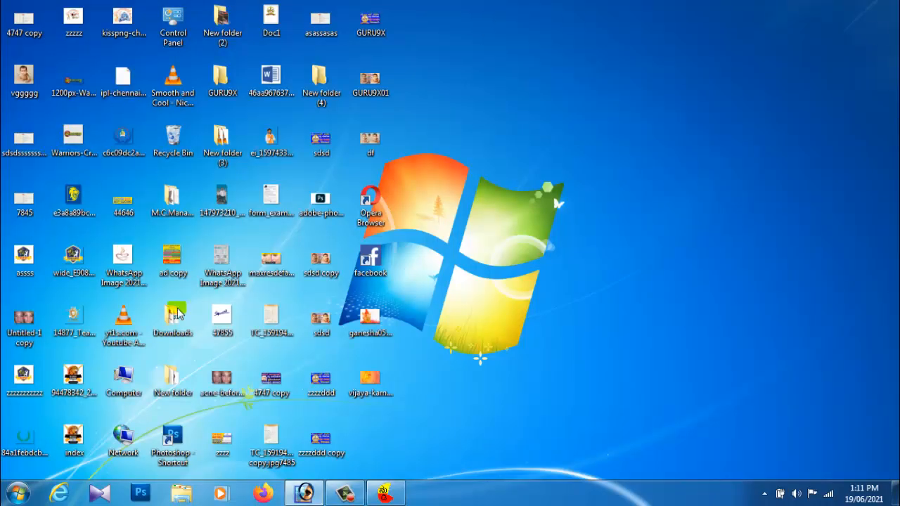
Step: Find the garland image 17918181 in the photo folders on drive D:, open it in Photoshop, and set its window beside Untitled-1
double_click(135, 399)
double_click(351, 120)
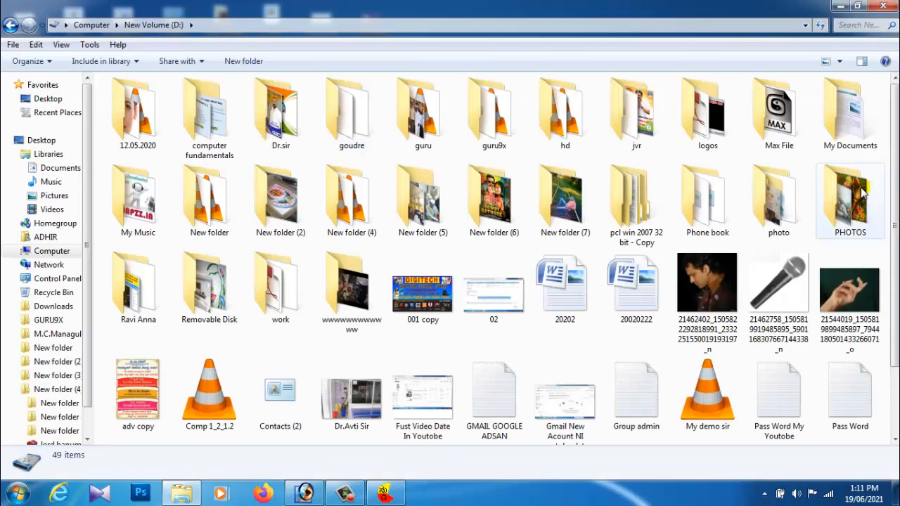
double_click(135, 288)
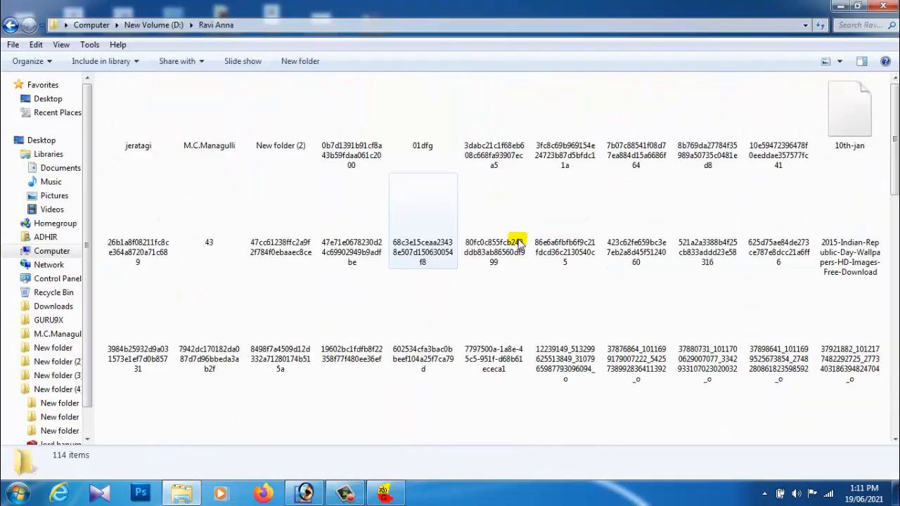
scroll(661, 261, "down", 5)
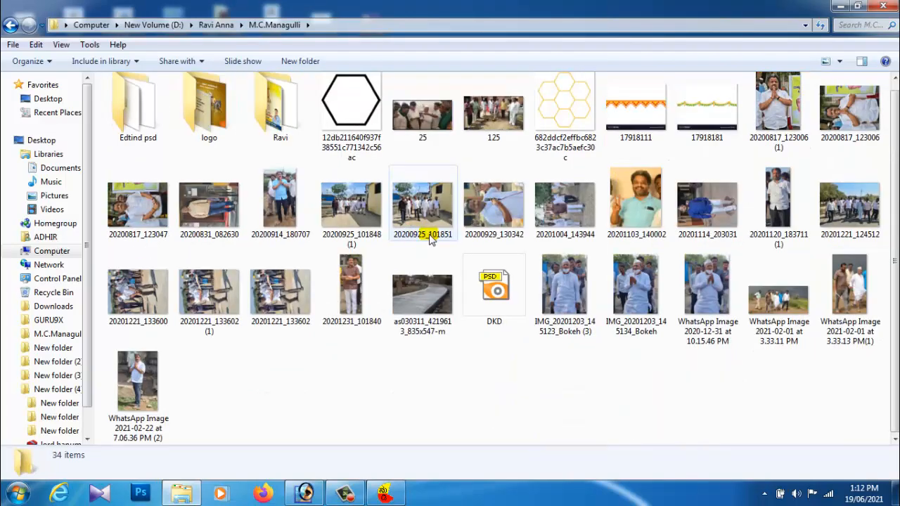
left_click_drag(700, 113, 437, 232)
left_click_drag(313, 90, 541, 90)
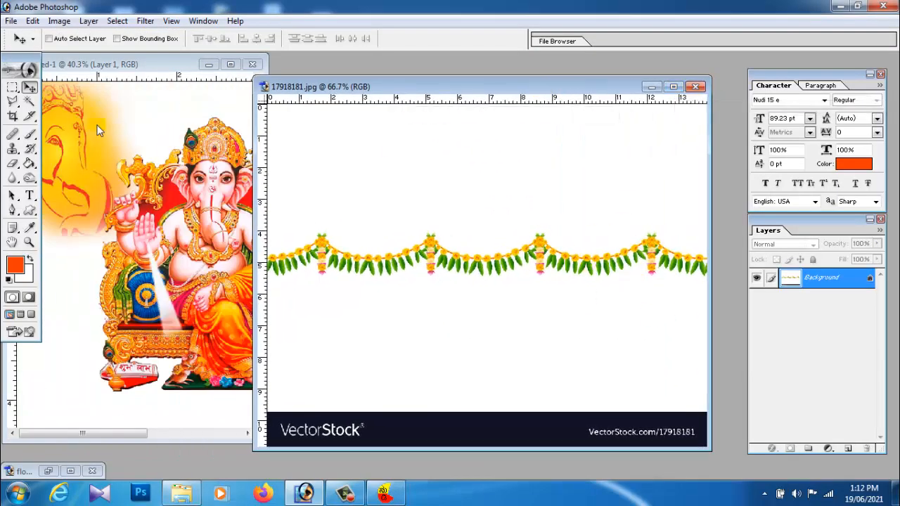
Step: Isolate the garland from its white background with the Magic Wand, copy it into Untitled-1, and close 17918181.jpg
left_click(28, 102)
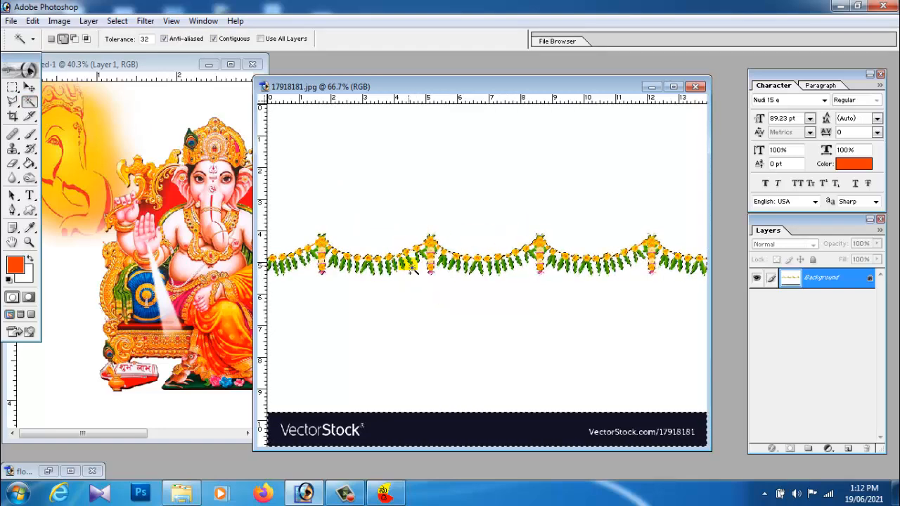
left_click(29, 87)
left_click_drag(358, 254, 127, 135)
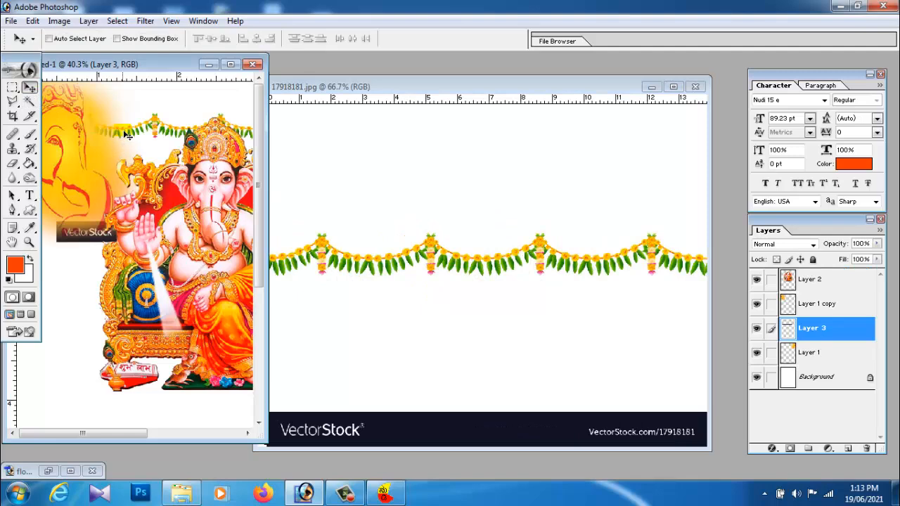
left_click(696, 86)
left_click(447, 195)
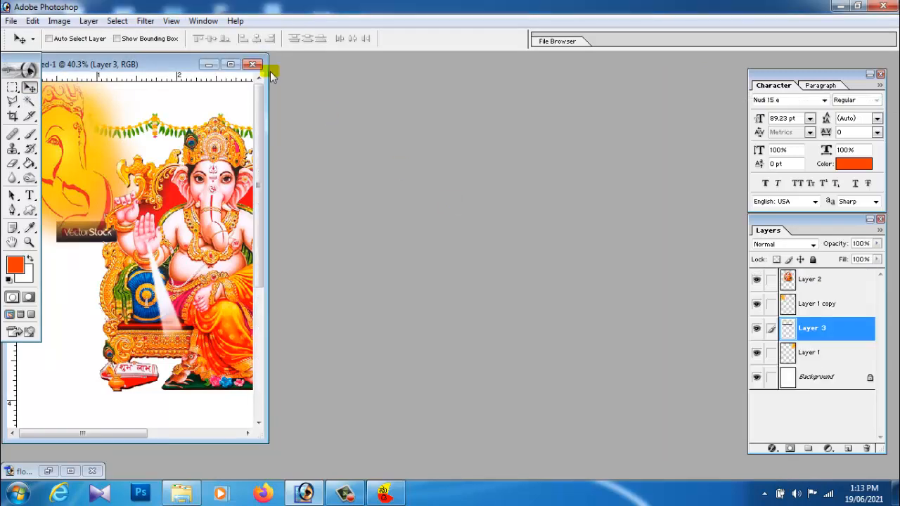
Step: Maximize Untitled-1, lower the garland layer on the page, and delete its dark VectorStock banner
left_click(231, 66)
left_click_drag(412, 106, 425, 326)
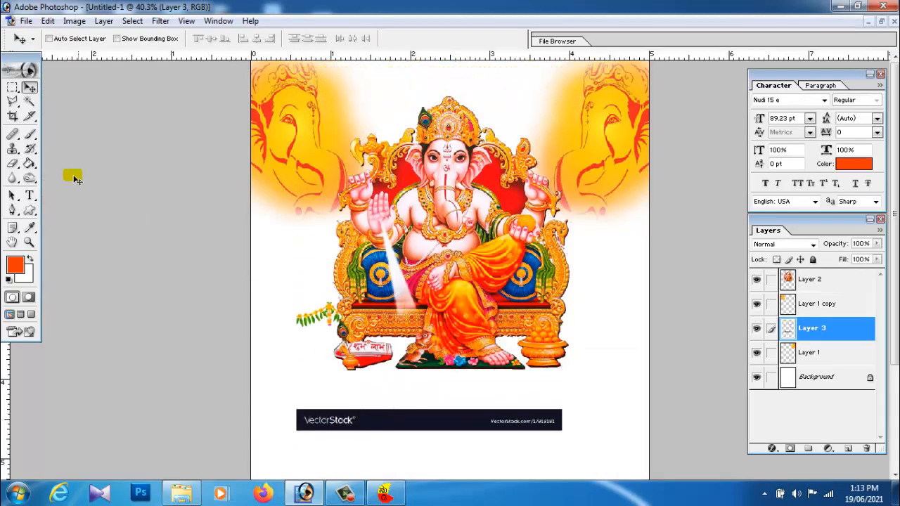
left_click(11, 87)
left_click_drag(597, 471, 631, 460)
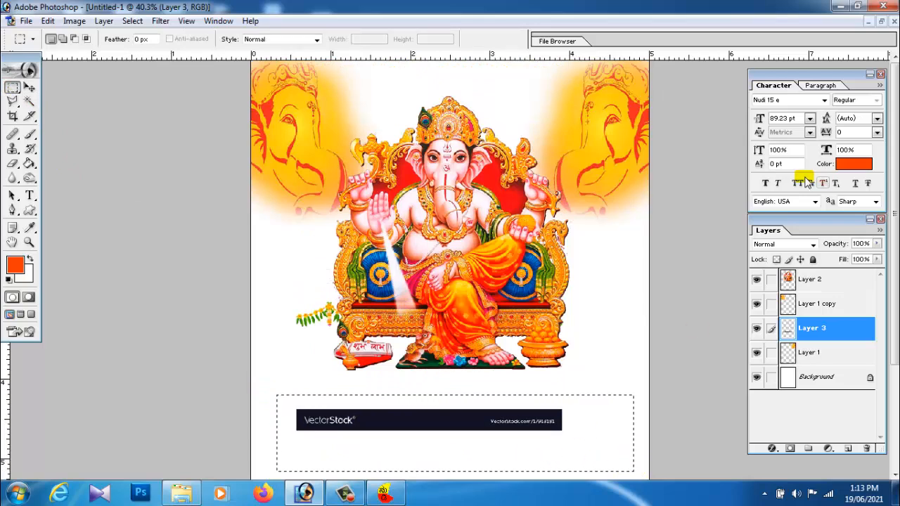
key("Delete")
left_click(305, 130)
left_click(29, 87)
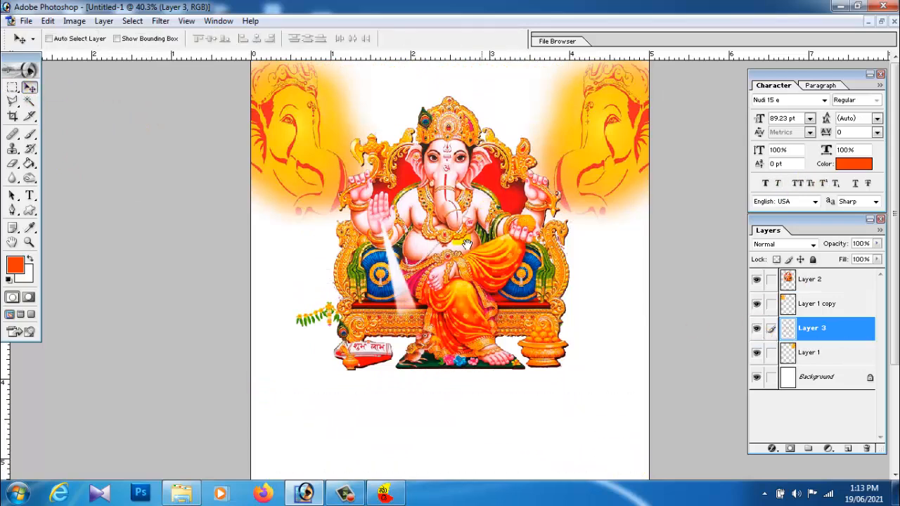
Step: Move the garland up to the page's top edge and shift the left orange picture down below it
left_click_drag(314, 320, 332, 72)
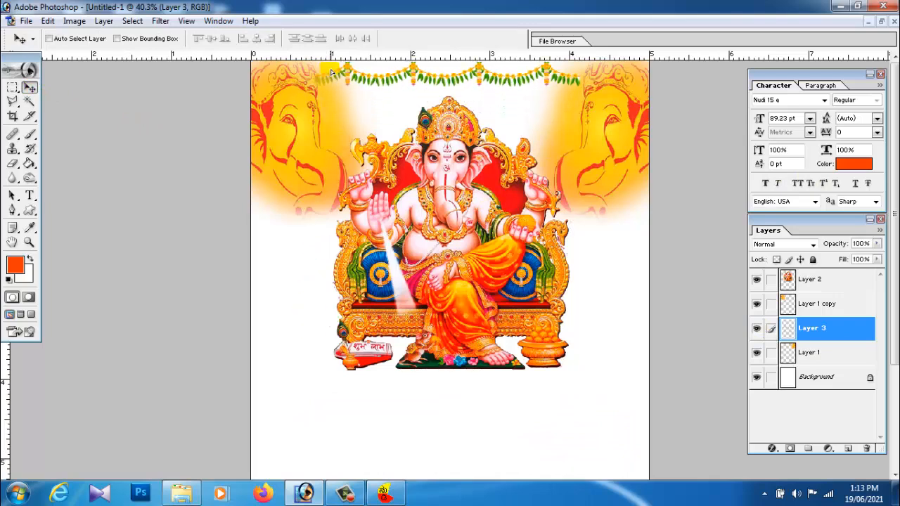
right_click(277, 99)
left_click(291, 110)
left_click_drag(291, 110, 291, 142)
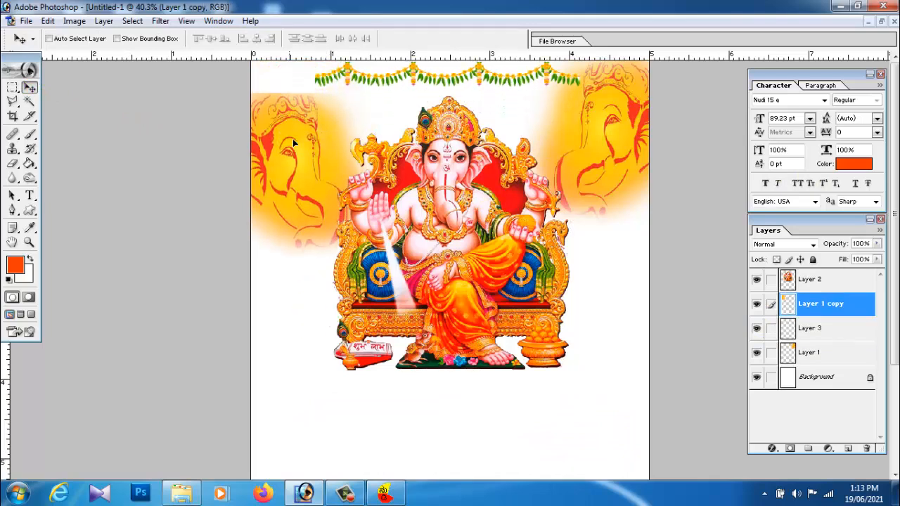
Step: Duplicate the garland and place both pieces end to end so they span the page's full width
right_click(334, 74)
left_click(366, 81)
left_click_drag(369, 83, 614, 81)
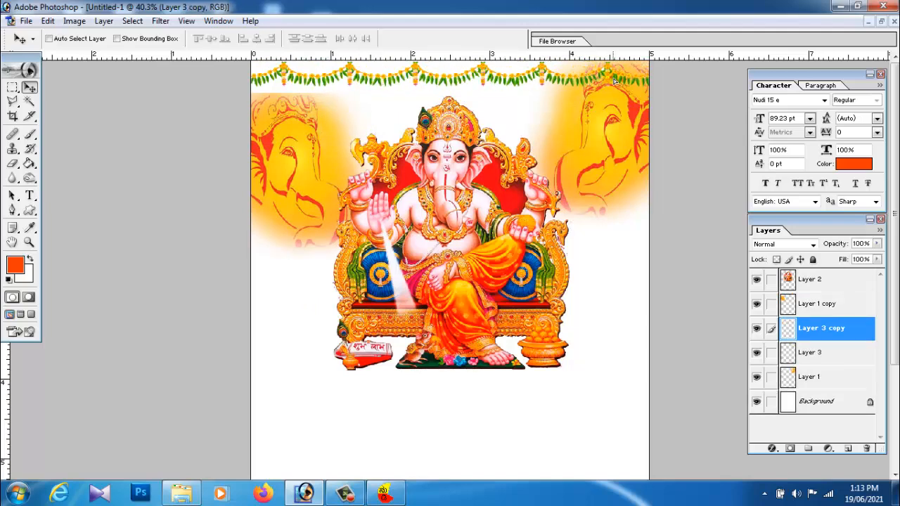
Step: Align the two orange Ganesha pictures in the page's upper corners and move Layer 1 copy below Layer 3 in the stack
right_click(617, 139)
left_click(622, 122)
left_click_drag(617, 134, 617, 121)
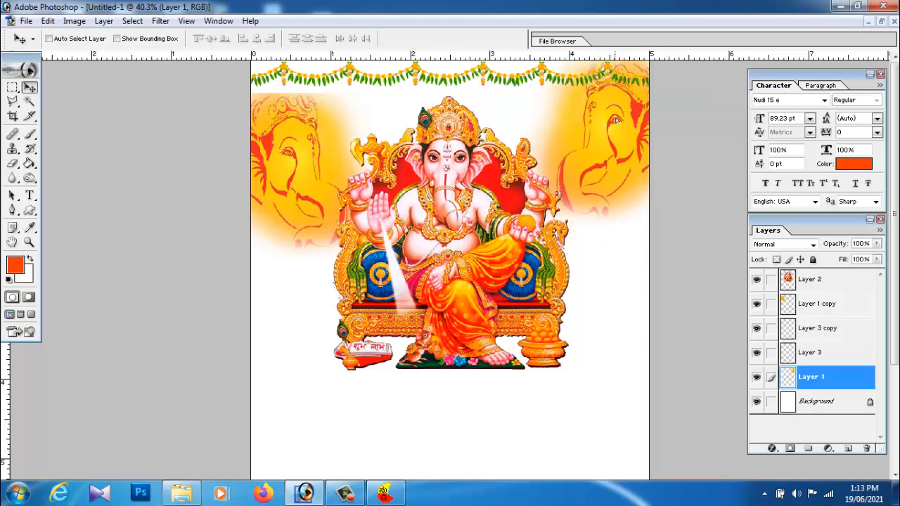
right_click(292, 143)
left_click(311, 145)
left_click_drag(312, 145, 299, 130)
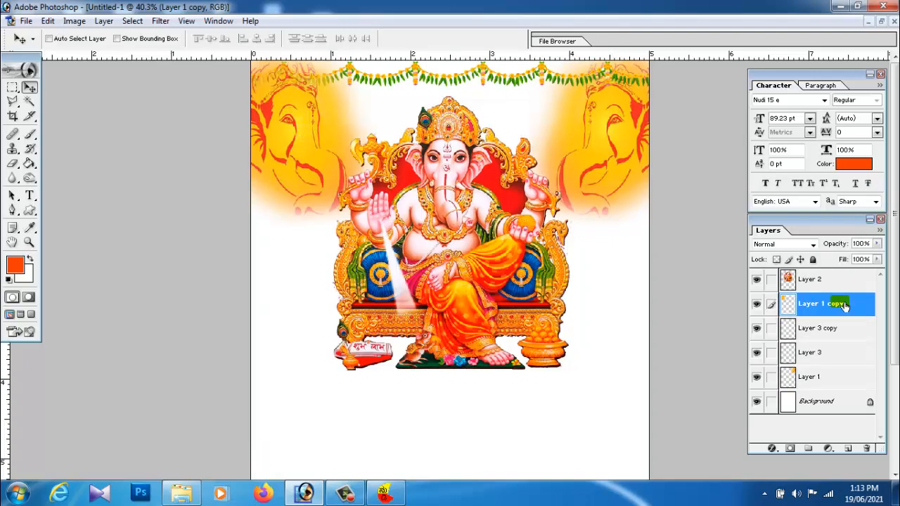
left_click_drag(837, 304, 828, 327)
left_click_drag(827, 375, 829, 364)
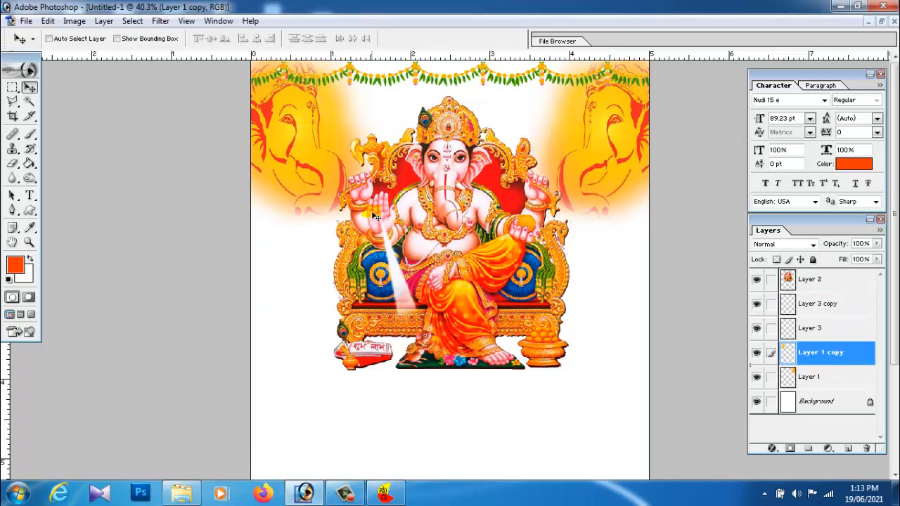
Step: Nudge the seated Ganesha on Layer 2 slightly down and right, below the garland
right_click(453, 225)
left_click(486, 236)
left_click_drag(465, 239, 468, 242)
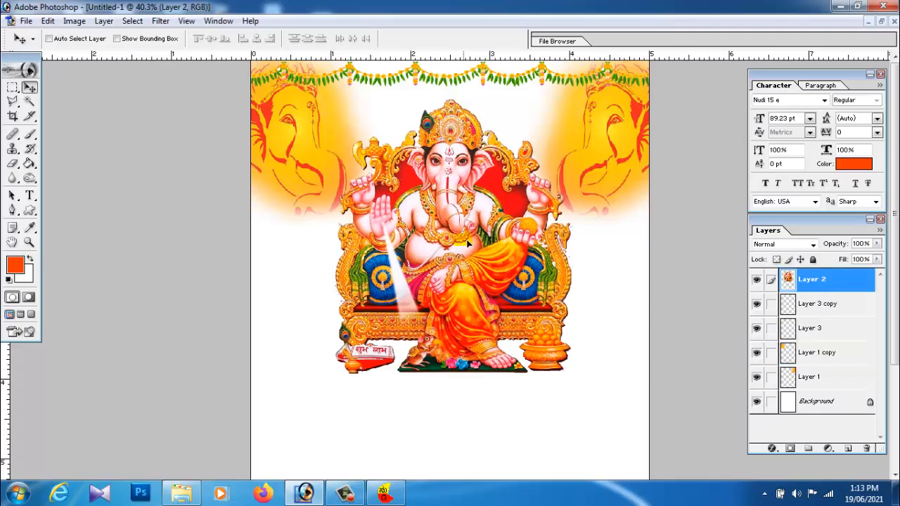
scroll(523, 280, "down", 6)
scroll(514, 283, "up", 6)
scroll(502, 290, "down", 4)
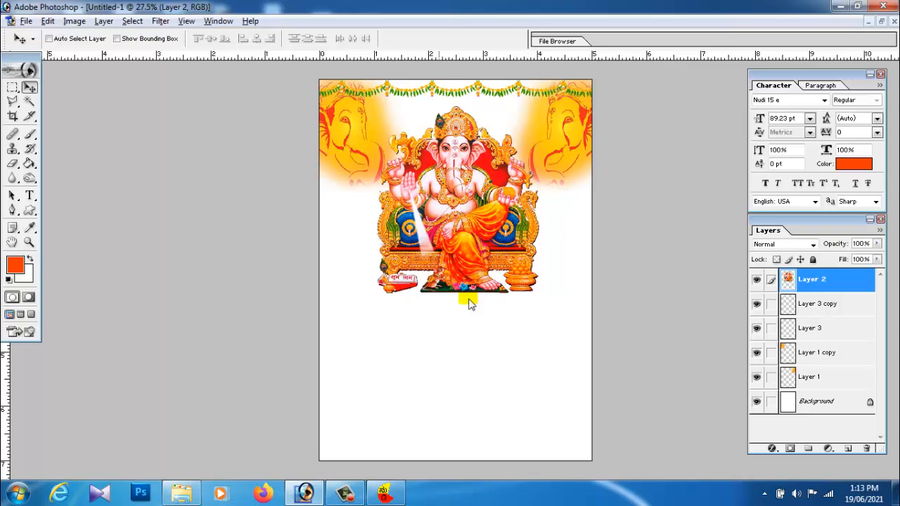
Step: Switch to Nudi 5.0, put the two-line Kannada greeting on the clipboard, and return to Photoshop
left_click(383, 492)
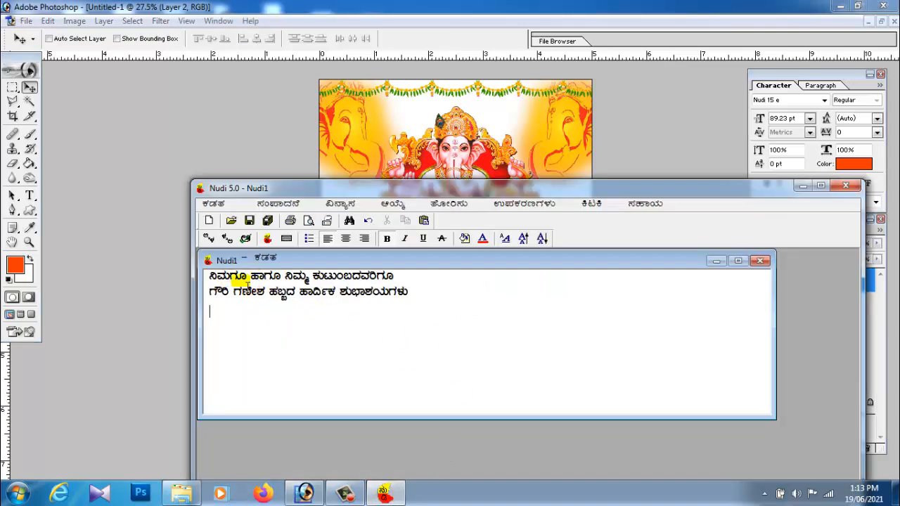
left_click_drag(213, 276, 410, 304)
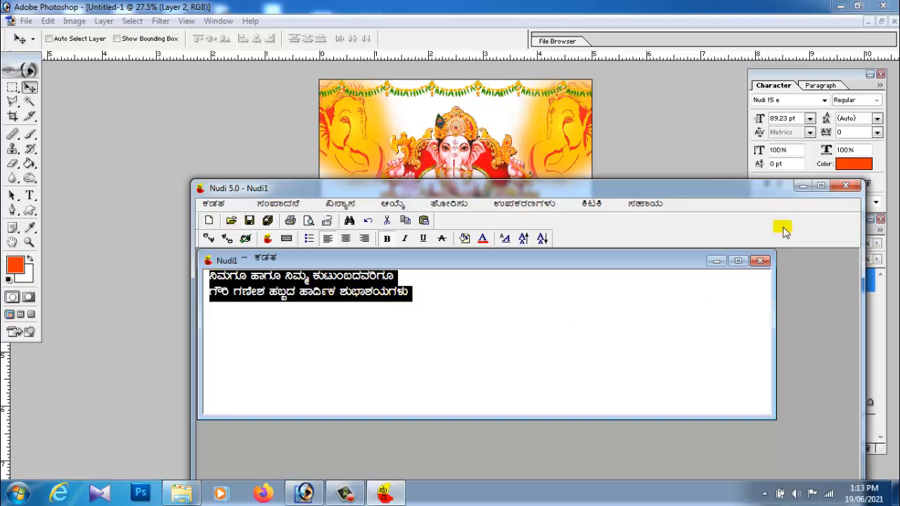
right_click(362, 293)
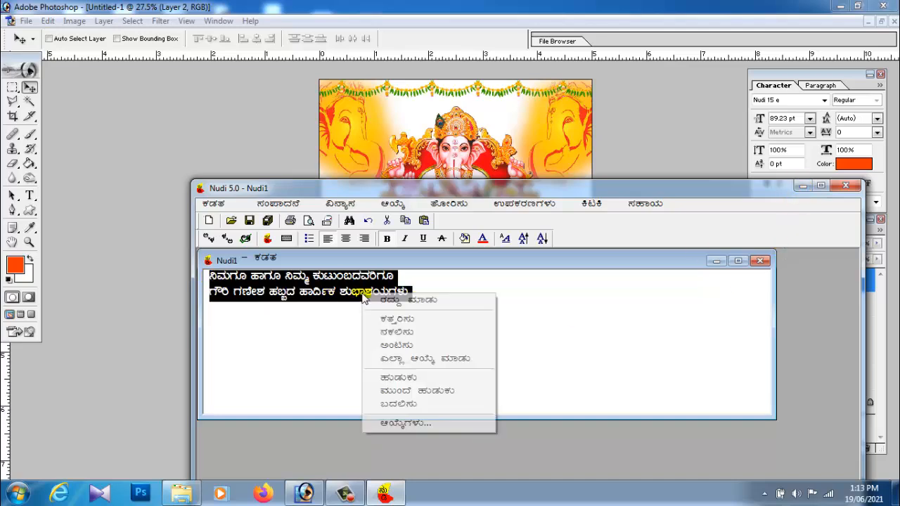
left_click(388, 321)
left_click(804, 186)
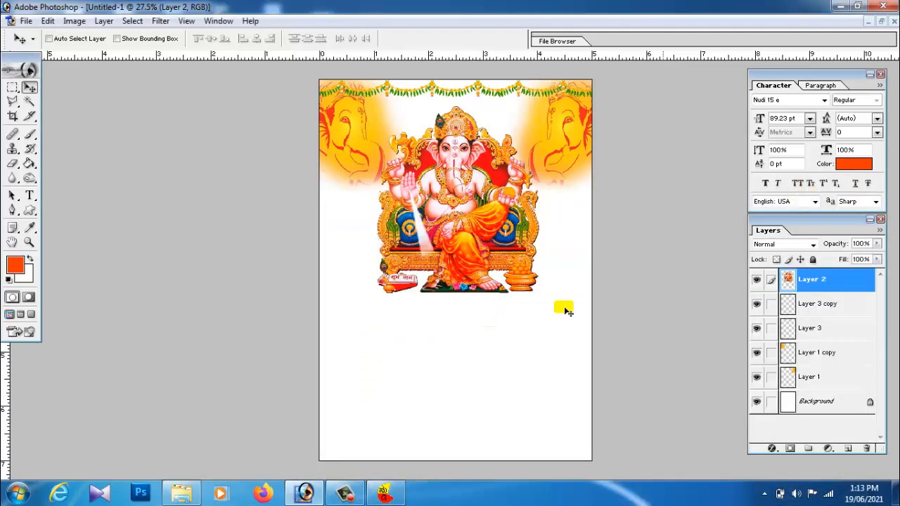
Step: Paste the copied two-line Kannada greeting as a new text layer below the seated Ganesha and shift it up and left
left_click(31, 195)
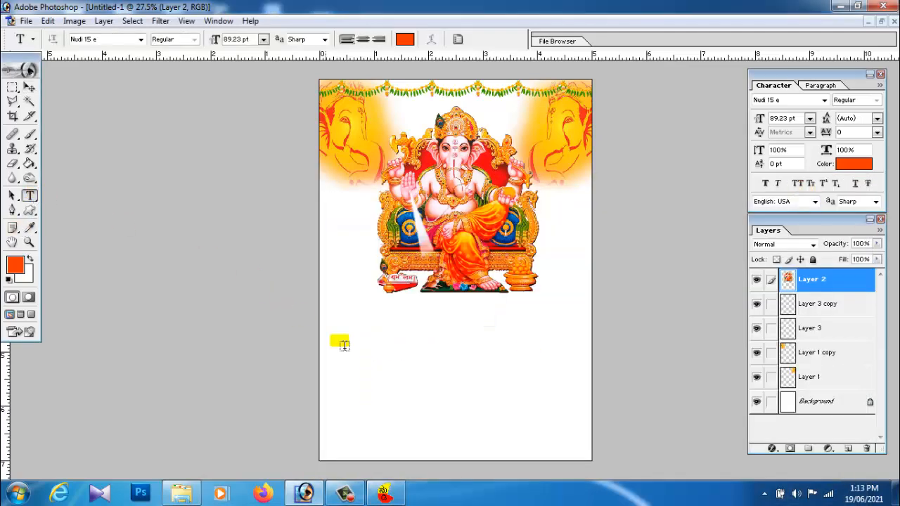
left_click(382, 372)
right_click(363, 350)
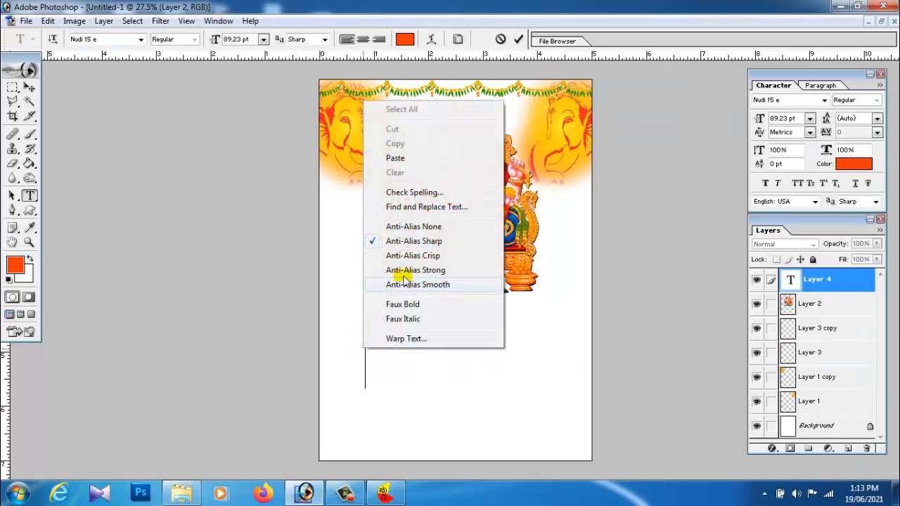
left_click(395, 158)
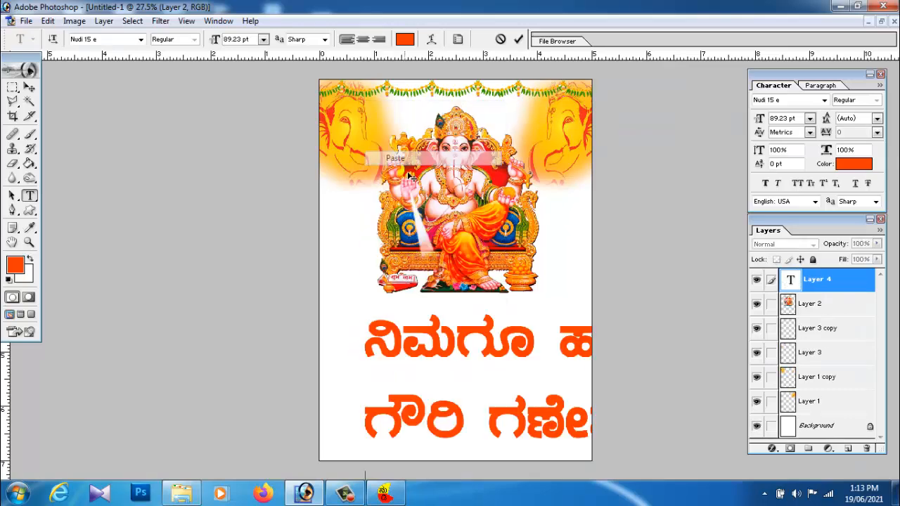
left_click(28, 88)
left_click_drag(466, 342, 433, 280)
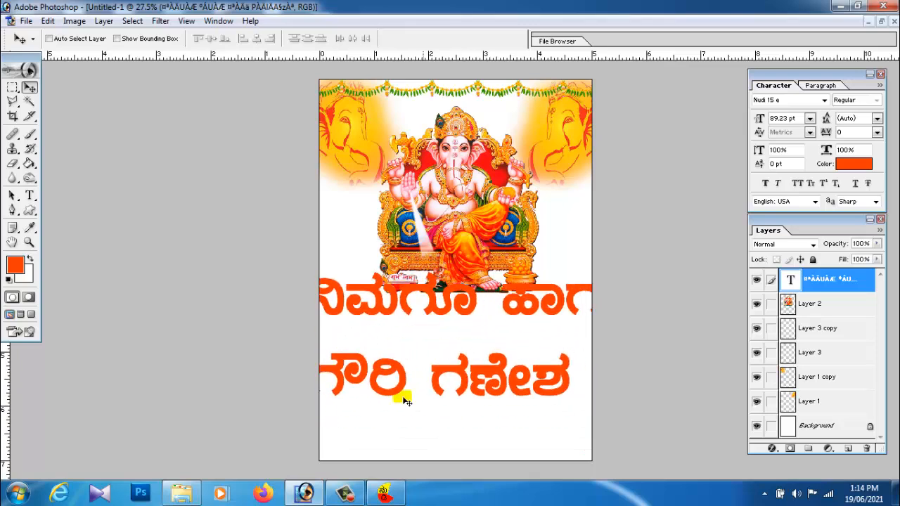
Step: Reduce the greeting text's font size to 24 pt and place both lines directly below the seated Ganesha within the page width
left_click(811, 119)
left_click(880, 74)
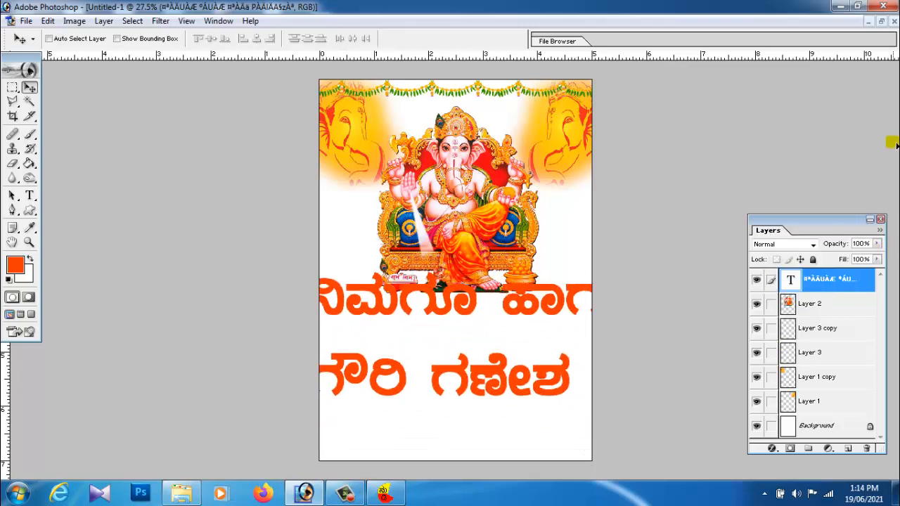
left_click(220, 21)
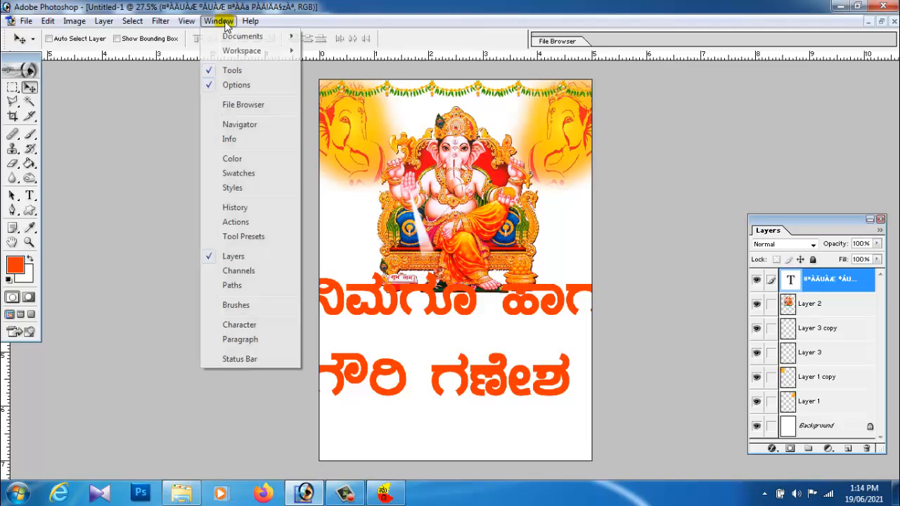
left_click(248, 325)
left_click(810, 118)
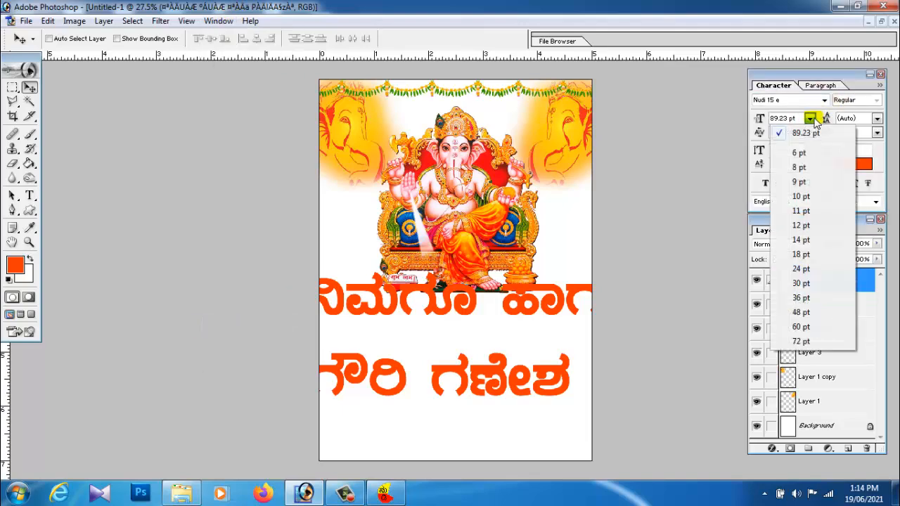
left_click(815, 299)
left_click_drag(593, 316, 476, 318)
left_click(810, 119)
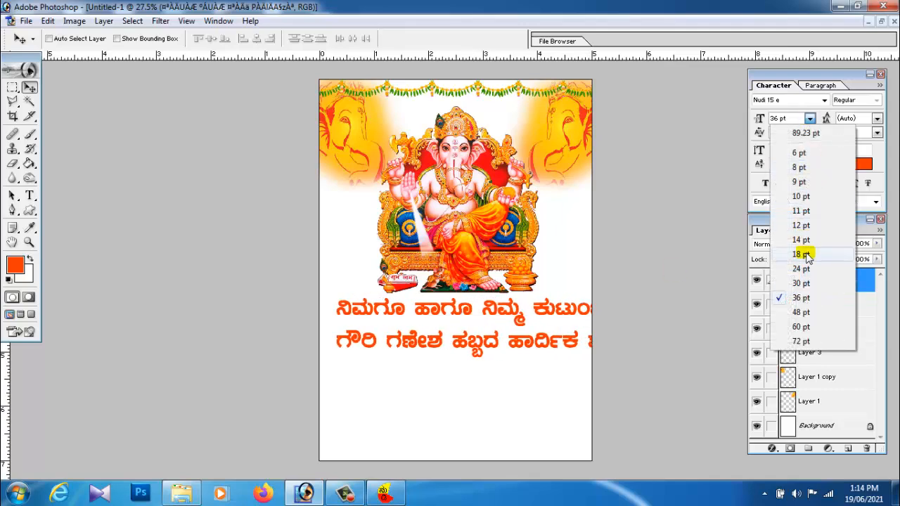
left_click(804, 254)
left_click_drag(541, 317, 537, 313)
Step: Cut the greeting's second line and paste it as a separate text layer placed just beneath the first line
left_click(29, 196)
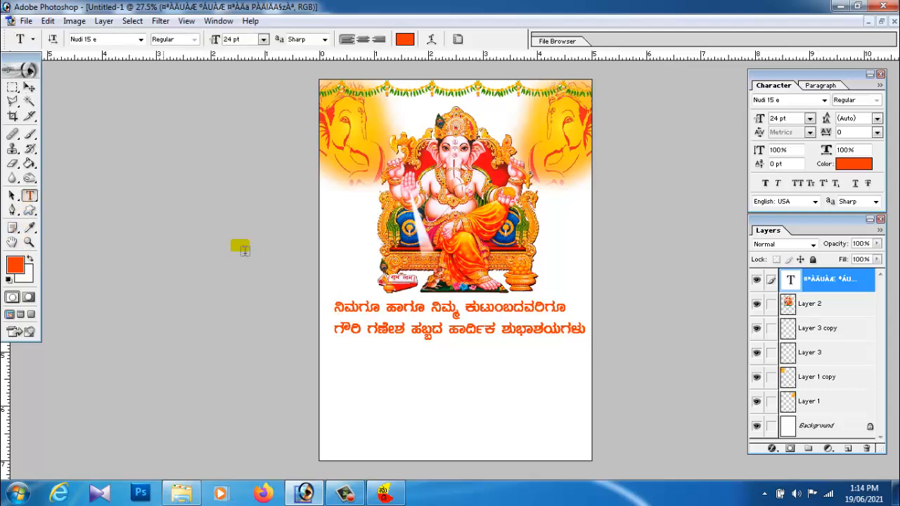
left_click_drag(340, 334, 601, 335)
key("BackSpace")
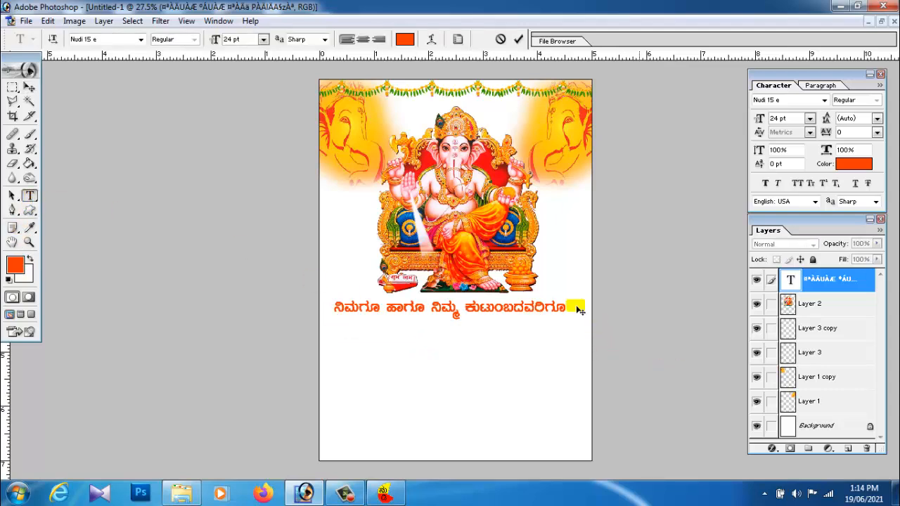
left_click(29, 86)
left_click(29, 197)
left_click(385, 373)
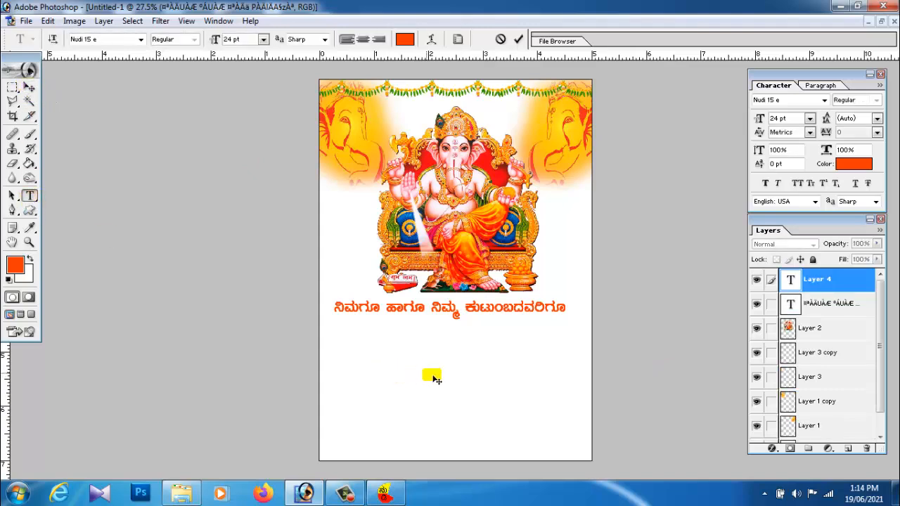
key("ctrl+v")
left_click(29, 86)
left_click_drag(582, 342, 529, 308)
Step: Break the second greeting text into three lines after ಹಬ್ಬದ and after ಹಾರ್ದಿಕ, and shift it toward the page's centre
left_click(30, 197)
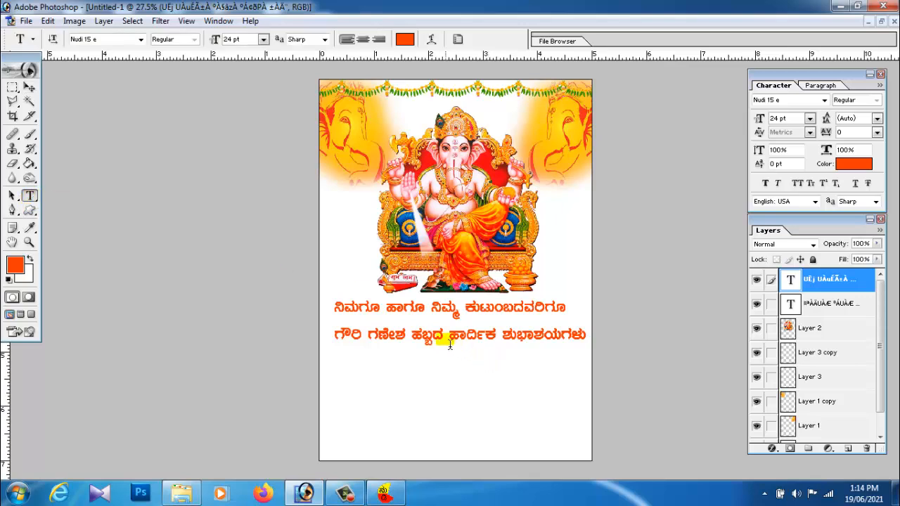
left_click(454, 381)
key("Return")
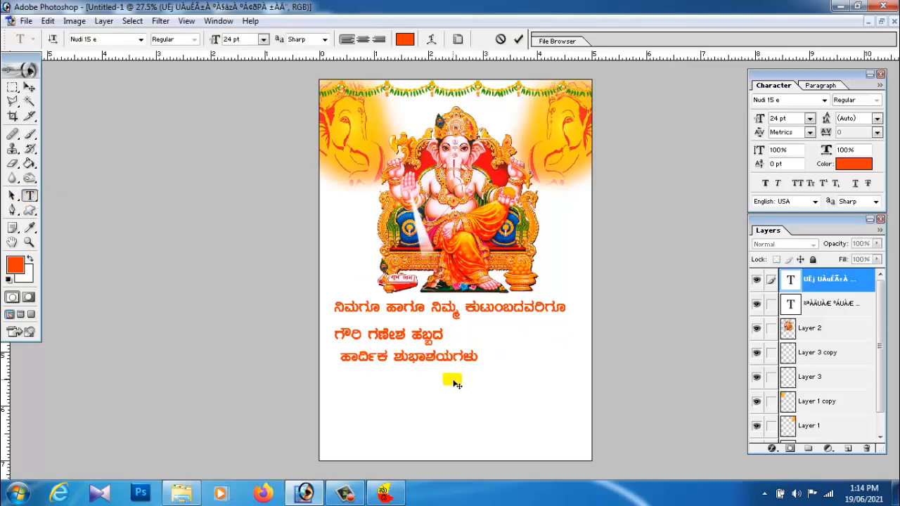
key("Return")
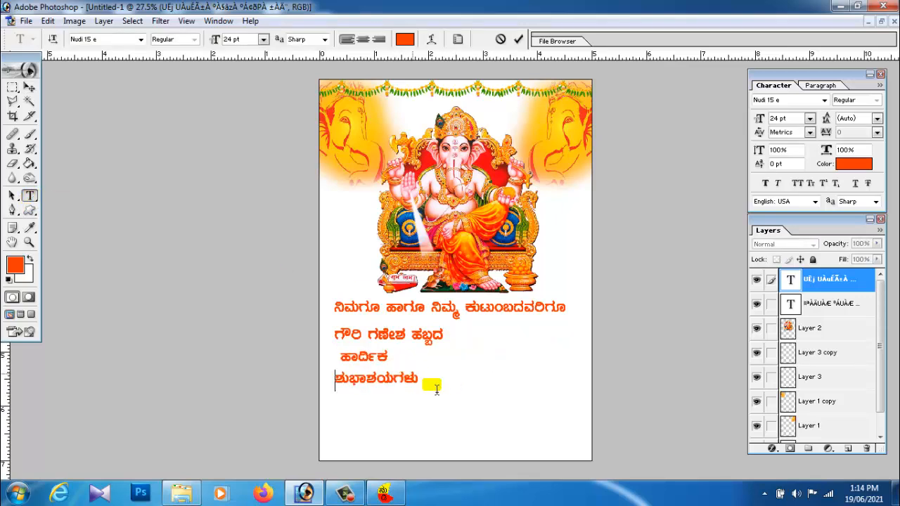
left_click(30, 88)
left_click_drag(396, 339, 459, 333)
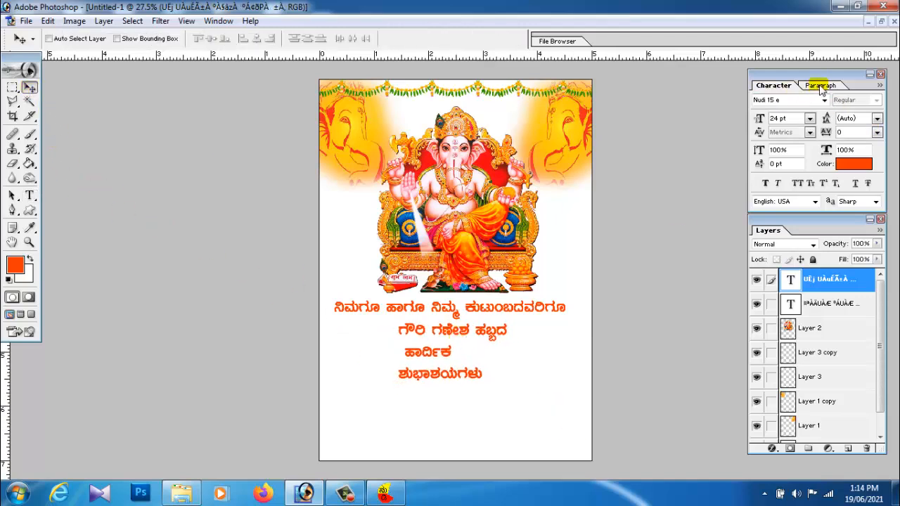
Step: Center-align the three-line greeting text and enlarge it to about 38 pt
left_click(821, 85)
left_click(777, 99)
mouse_move(422, 340)
left_mouse_down()
mouse_move(462, 339)
mouse_move(424, 338)
left_mouse_up()
key("ctrl+t")
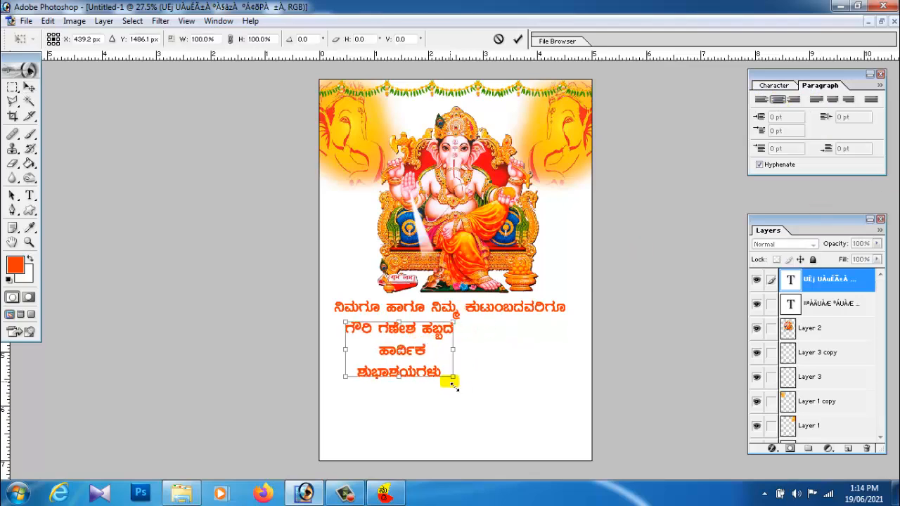
left_click_drag(458, 383, 518, 410)
left_click_drag(428, 367, 497, 375)
key("Return")
Step: Move the line ನಿಮಗೂ ಹಾಗೂ ನಿಮ್ಮ ಕುಟುಂಬದವರಿಗೂ near the page's bottom edge and the large three-line greeting up under the seated Ganesha
right_click(475, 311)
left_click(477, 313)
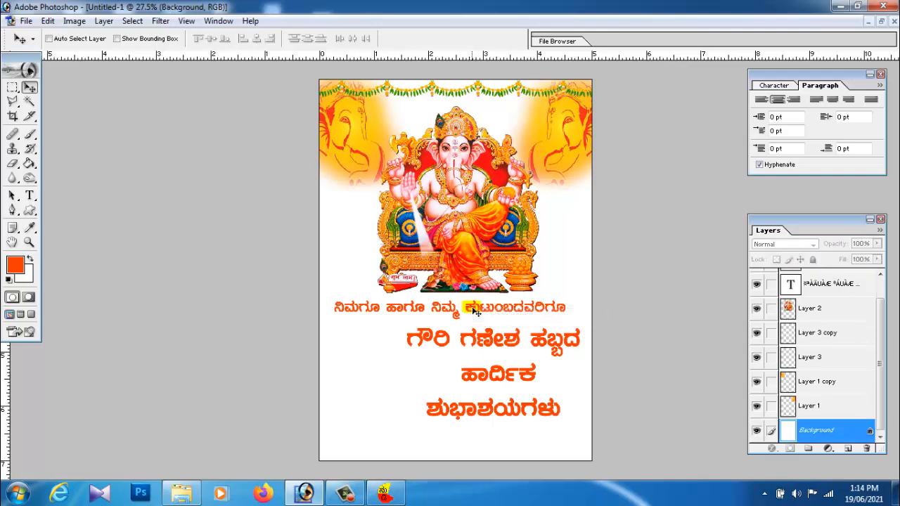
right_click(476, 310)
left_click(482, 316)
left_click_drag(477, 310, 483, 432)
right_click(476, 339)
left_click(492, 340)
left_click_drag(482, 342, 445, 315)
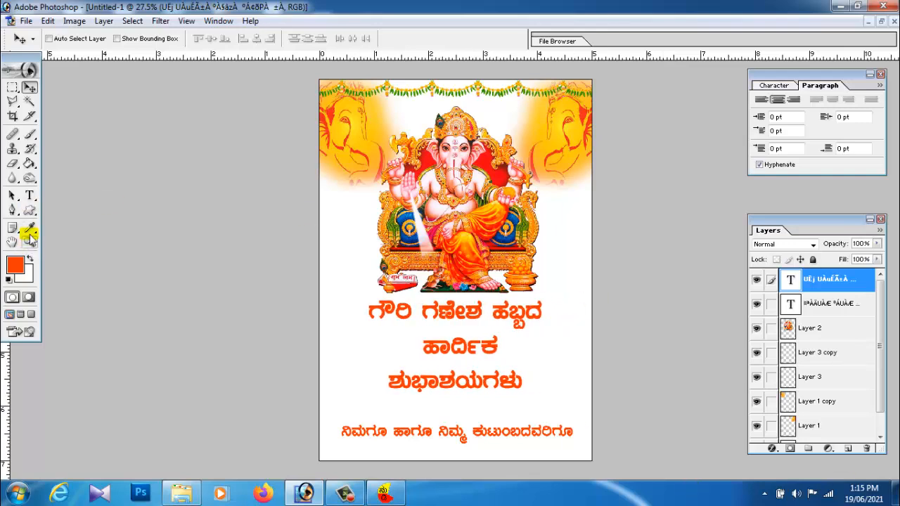
Step: Join ಹಾರ್ದಿಕ onto the first line of the large greeting, leaving ಶುಭಾಶಯಗಳು alone on the second line
left_click(30, 197)
left_click(426, 354)
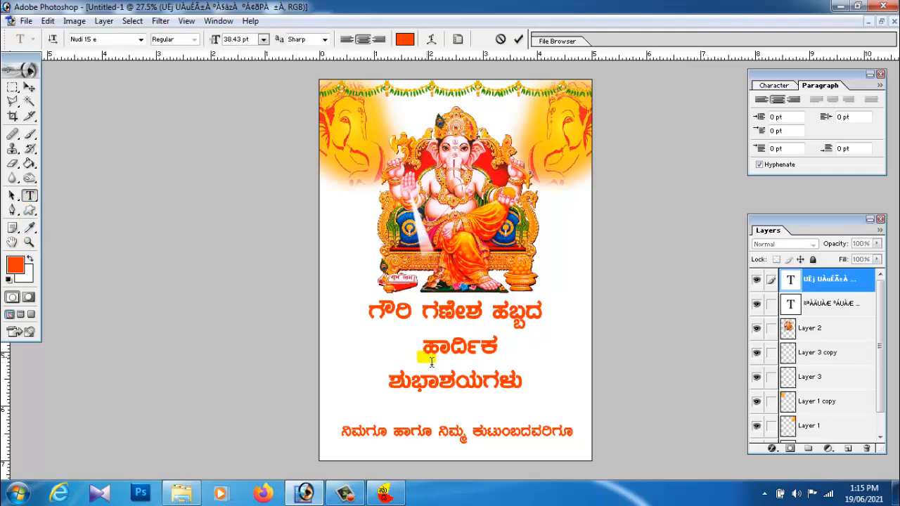
key("BackSpace")
key("BackSpace")
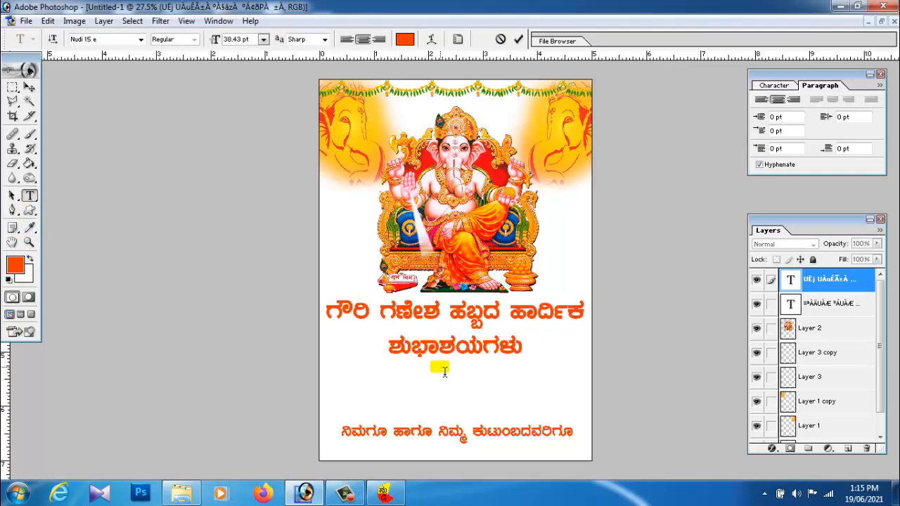
left_click(30, 88)
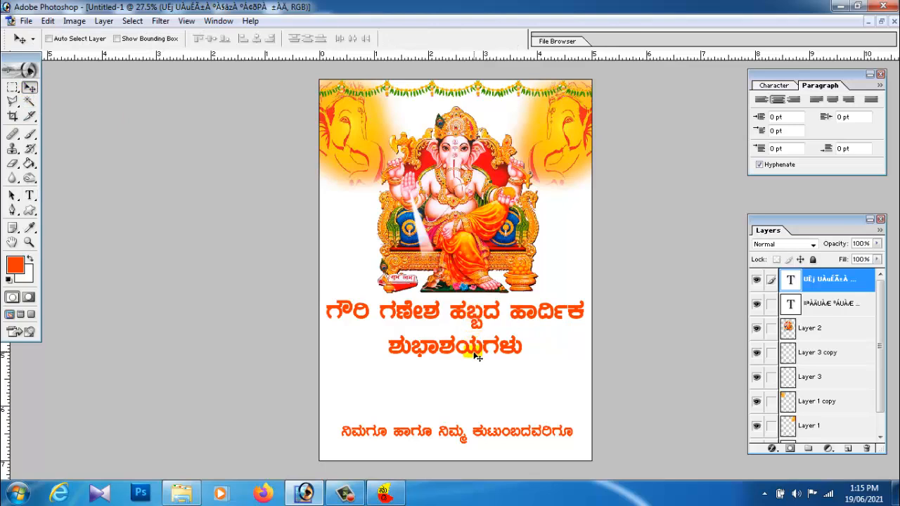
Step: Swap the text order: move the large two-line greeting low on the page and the small line directly under the seated Ganesha
right_click(474, 430)
left_click(484, 437)
mouse_move(482, 439)
left_mouse_down()
mouse_move(470, 363)
mouse_move(484, 450)
mouse_move(492, 428)
left_mouse_up()
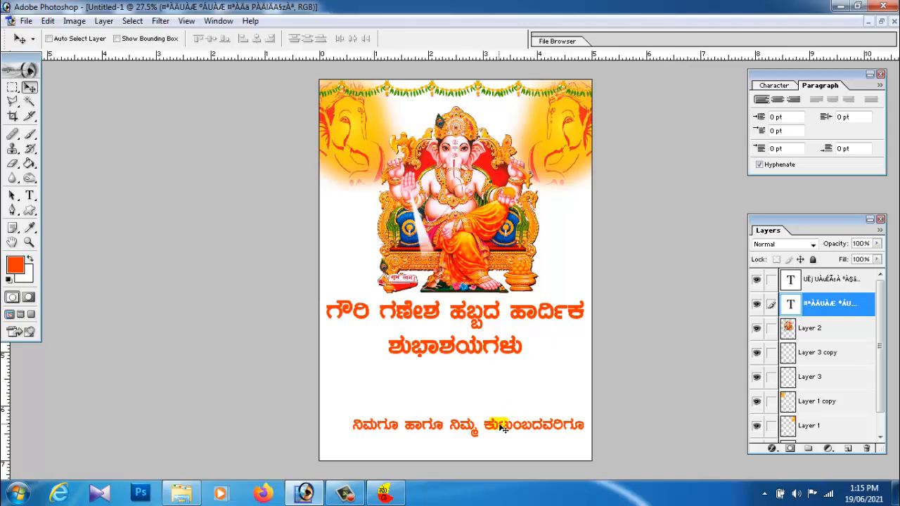
left_click_drag(491, 429, 475, 379)
right_click(451, 343)
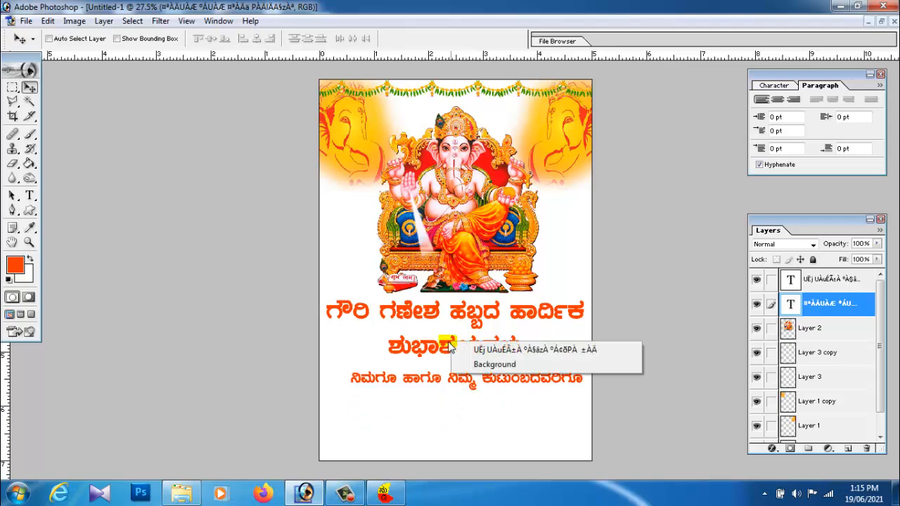
left_click(535, 350)
mouse_move(460, 310)
left_mouse_down()
mouse_move(468, 389)
mouse_move(462, 307)
mouse_move(453, 305)
left_mouse_up()
right_click(468, 378)
left_click(478, 385)
Step: Scale the small greeting line under the seated Ganesha to about 108% width and 153% height
key("ctrl+t")
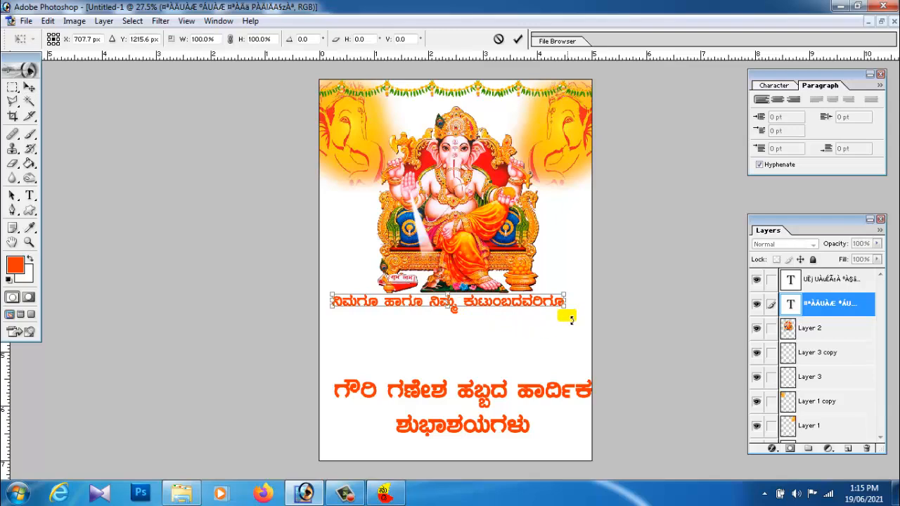
left_click_drag(571, 316, 588, 320)
left_click_drag(520, 315, 521, 318)
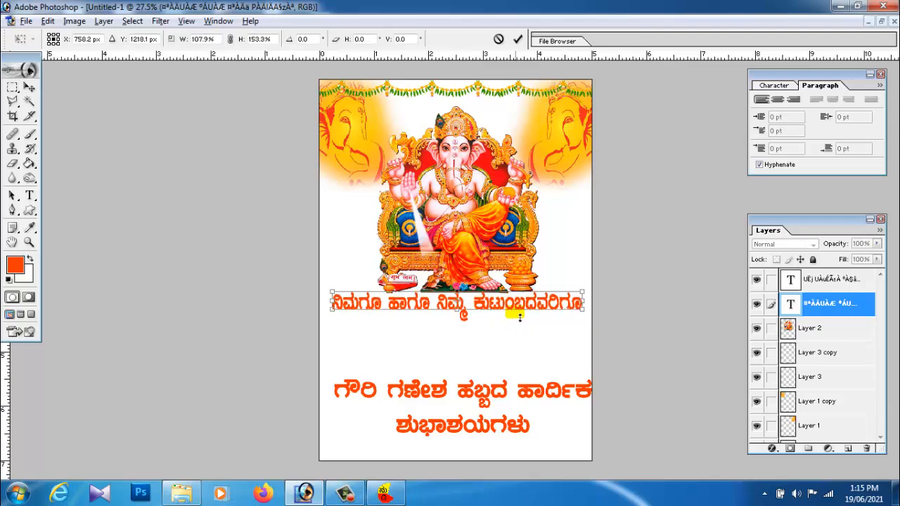
key("Return")
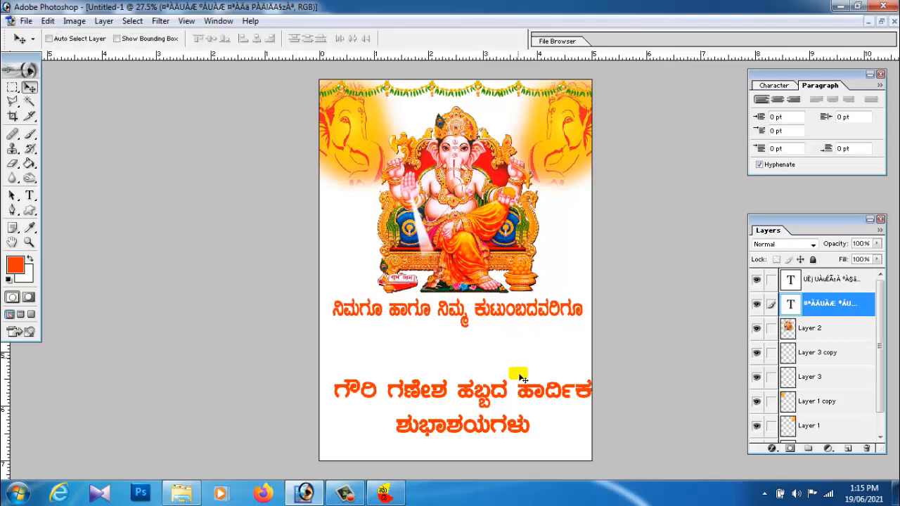
Step: Move the large two-line greeting up so it sits centred directly beneath the first greeting line
right_click(508, 387)
left_click(517, 396)
left_click_drag(505, 385, 496, 341)
scroll(450, 388, "down", 3)
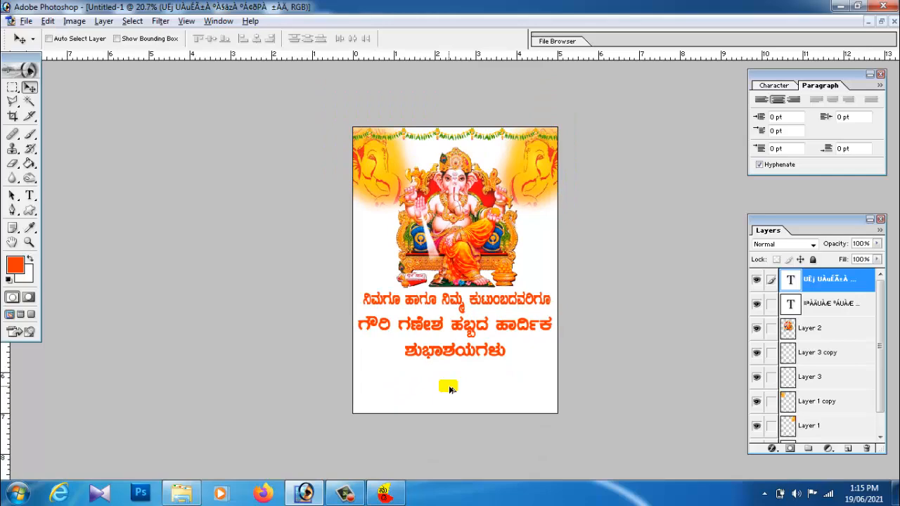
scroll(450, 393, "up", 2)
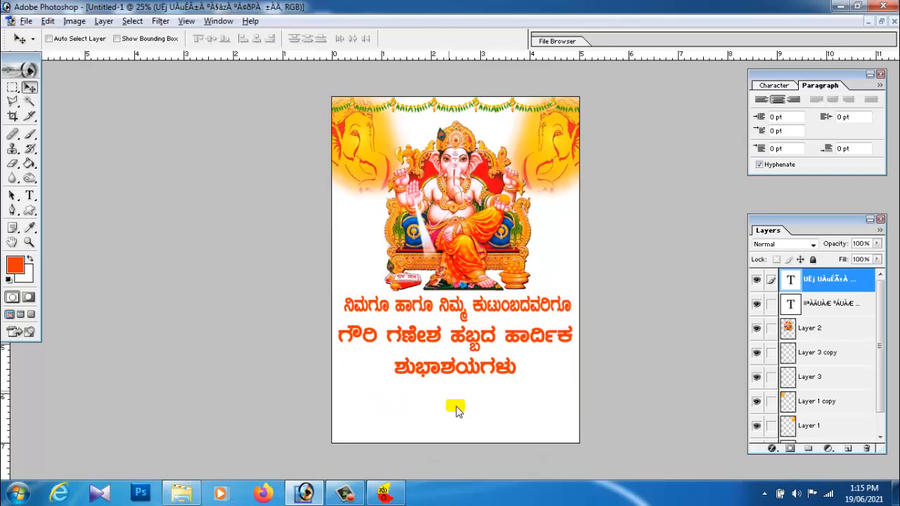
left_click(840, 6)
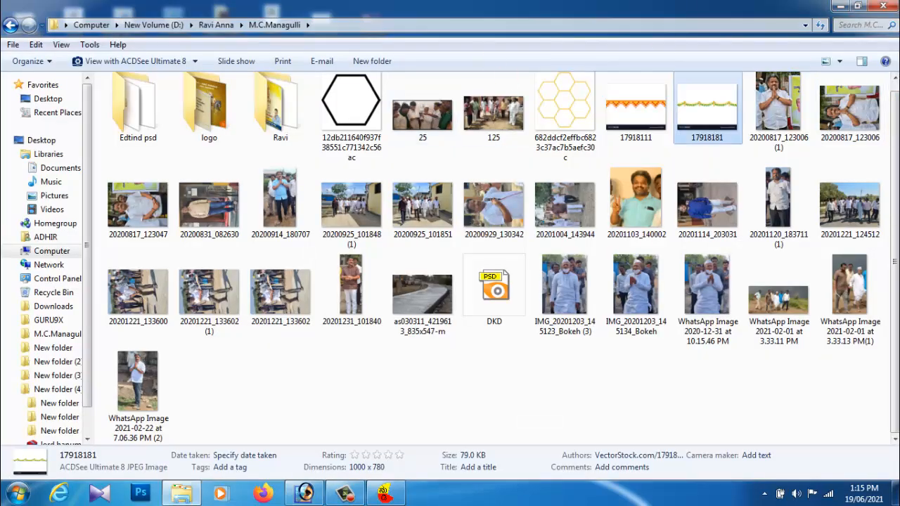
left_click(883, 6)
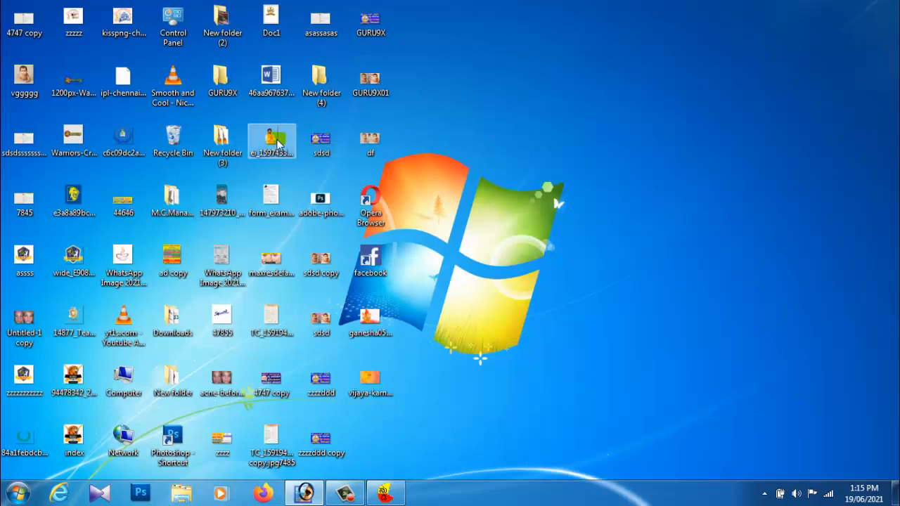
left_click(304, 493)
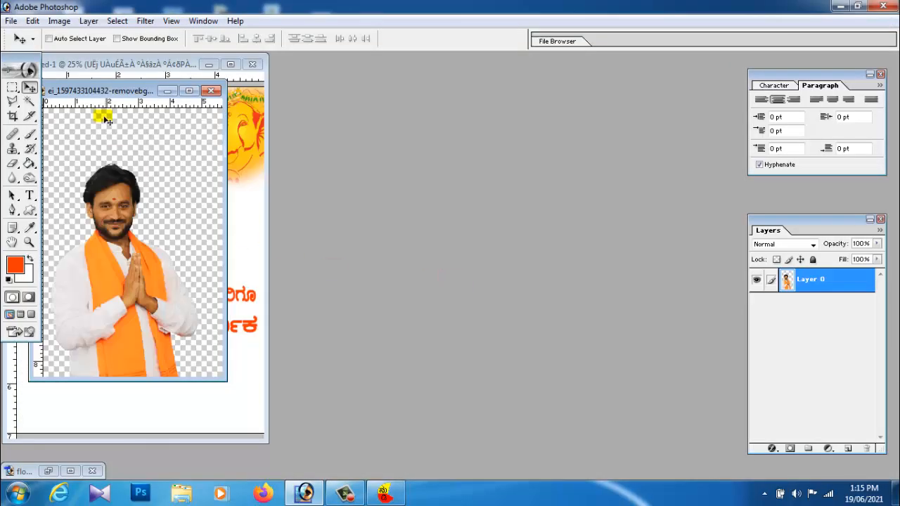
Step: Copy the cut-out man with folded hands into the greeting page and place him in the lower-left corner
left_click_drag(116, 89, 549, 111)
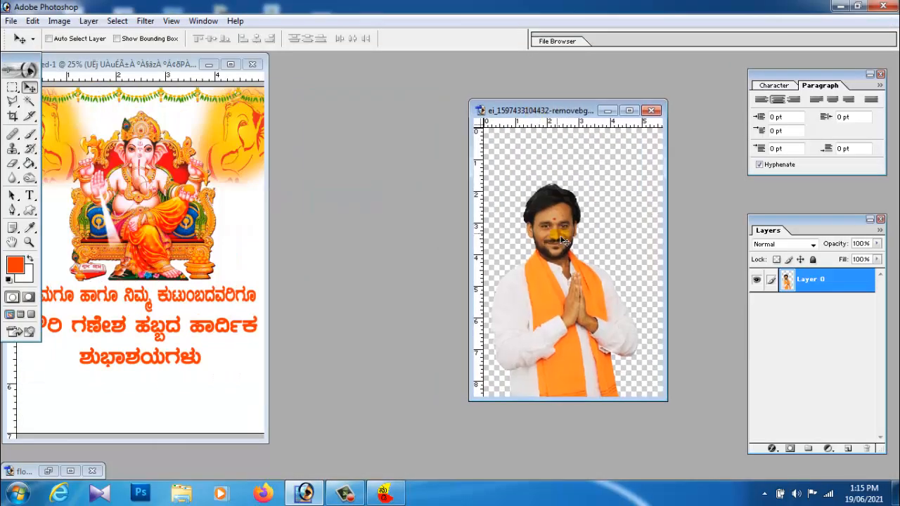
left_click_drag(560, 236, 219, 327)
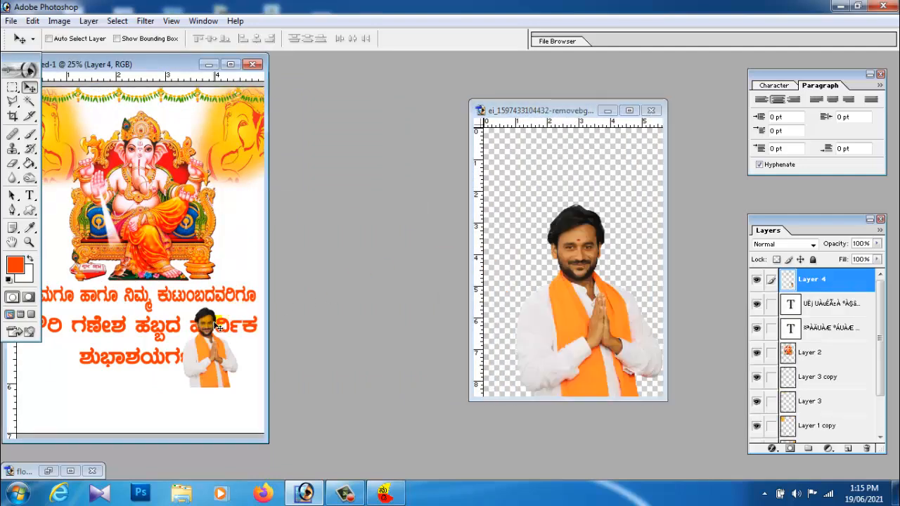
left_click(232, 66)
left_click_drag(574, 328, 364, 410)
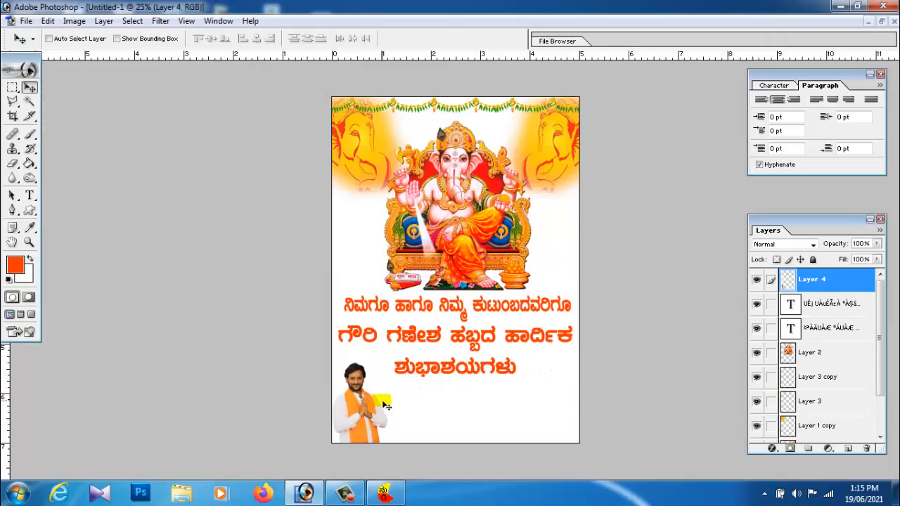
Step: Scale the cut-out portrait to about 159% and position it in the page's lower-left corner with his lower body past the page edge
key("ctrl+t")
left_click_drag(388, 362, 465, 296)
left_click_drag(417, 357, 402, 424)
left_click_drag(443, 346, 421, 375)
left_click_drag(390, 435, 392, 412)
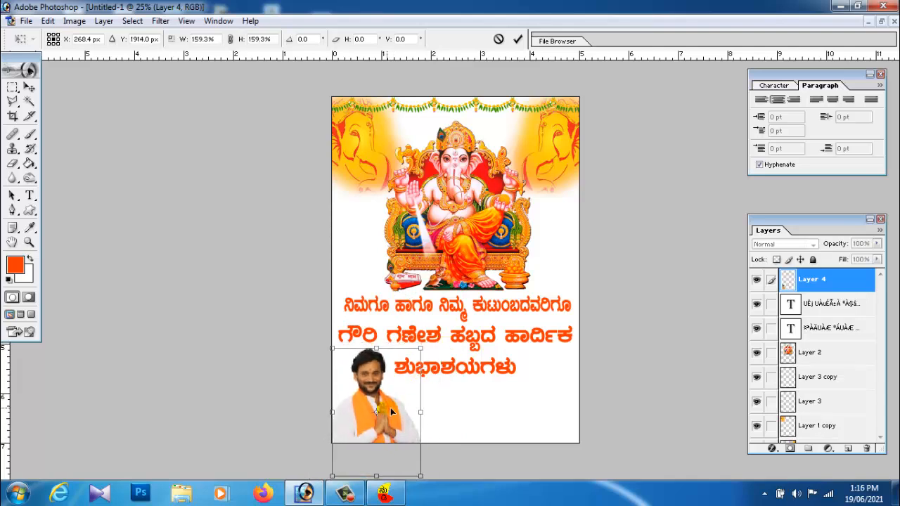
key("Return")
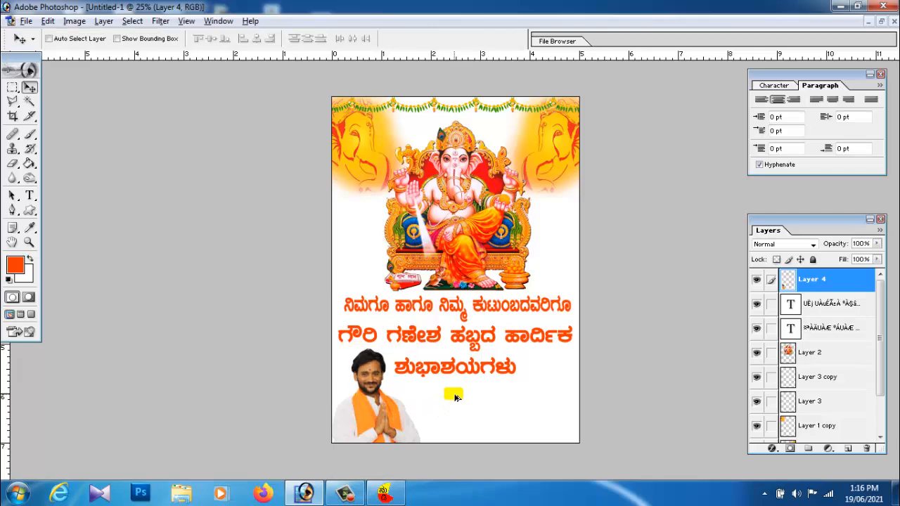
scroll(456, 397, "up", 2)
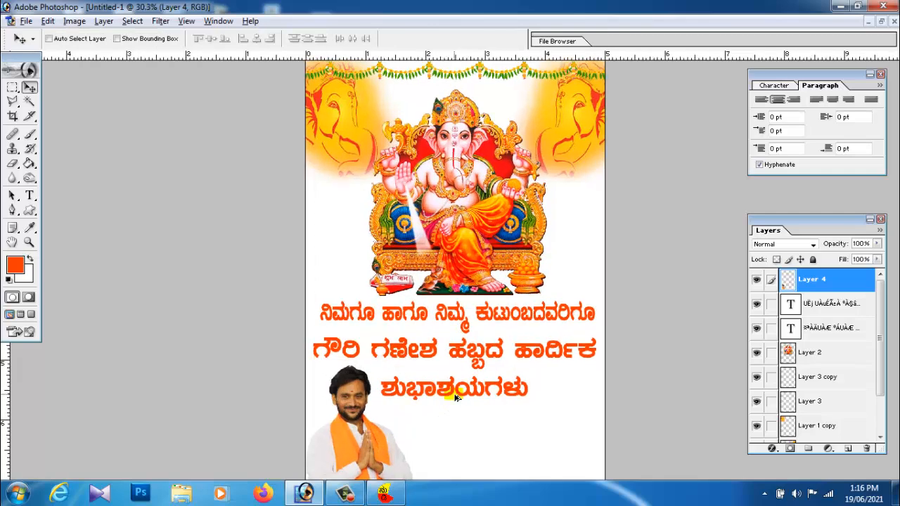
Step: Remove the words ಹಬ್ಬದ ಹಾರ್ದಿಕ ಶುಭಾಶಯಗಳು from the large greeting text, keeping only ಗೌರಿ ಗಣೇಶ
right_click(399, 345)
left_click(403, 354)
right_click(398, 348)
left_click(403, 355)
left_click_drag(403, 354, 693, 417)
left_click(29, 196)
key("BackSpace")
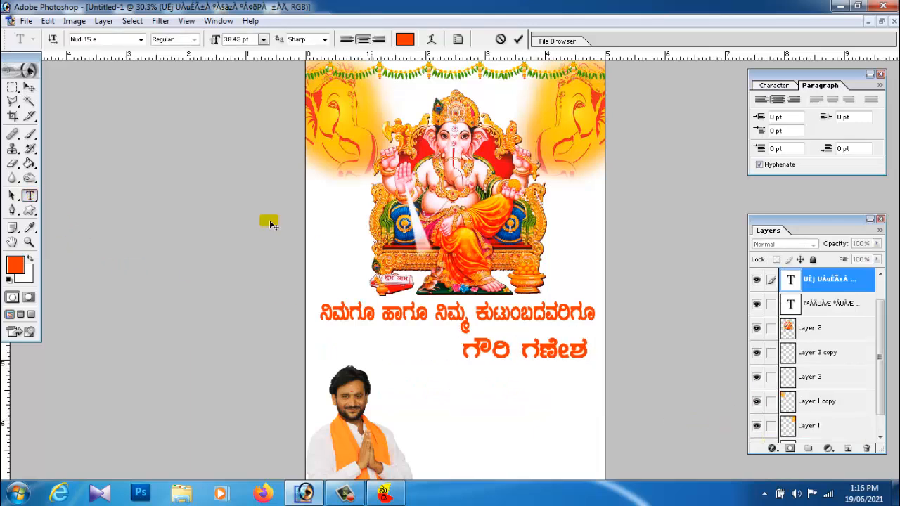
Step: Add a separate text layer reading ಹಬ್ಬದ ಹಾರ್ದಿಕ ಶುಭಾಶಯಗಳು on two lines in the blank area beside the portrait
left_click(28, 88)
left_click(29, 195)
left_click(505, 437)
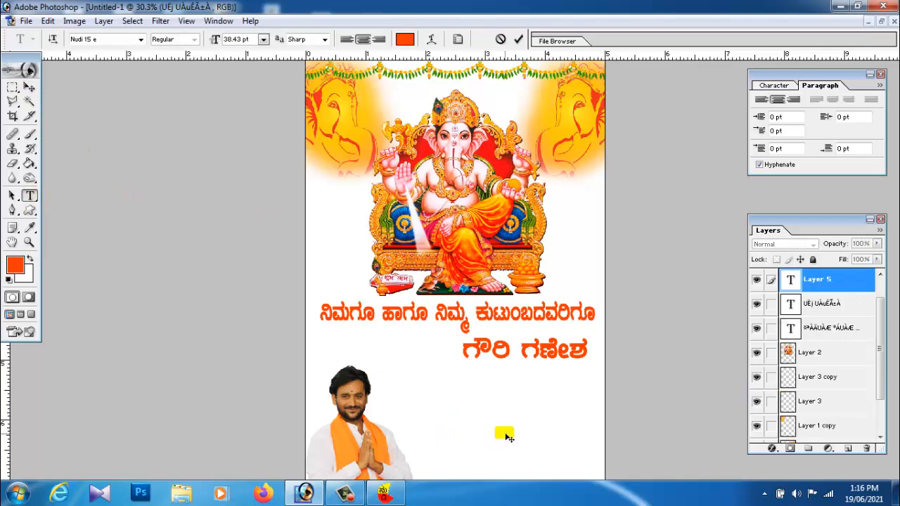
type("ಹಬ್ಬದ ಹಾರ್ದಿಕ ಶುಭಾಶಯಗಳು")
Step: Move the ಗೌರಿ ಗಣೇಶ text beneath the first greeting line beside the portrait's head and enlarge it
left_click(29, 87)
left_click_drag(483, 347, 412, 347)
key("ctrl+t")
left_click_drag(516, 358, 581, 374)
double_click(512, 363)
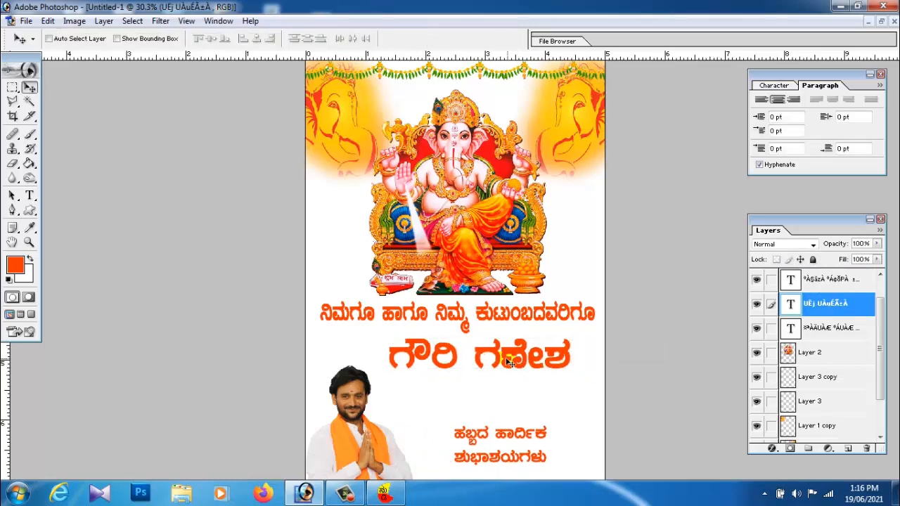
Step: Move the two-line ಹಬ್ಬದ ಹಾರ್ದಿಕ ಶುಭಾಶಯಗಳು text directly under ಗೌರಿ ಗಣೇಶ and scale it to about 168%
right_click(500, 435)
left_click(507, 442)
left_click_drag(506, 444, 460, 395)
key("ctrl+t")
left_click_drag(513, 427, 575, 438)
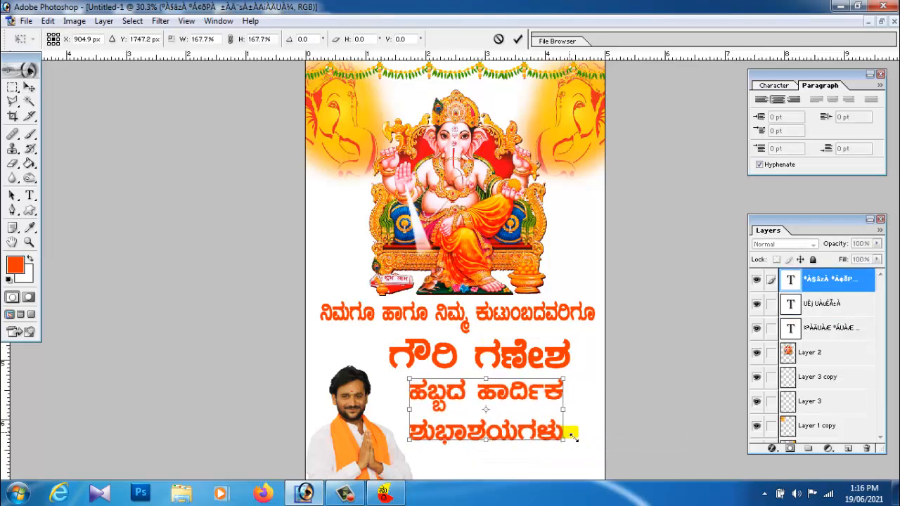
key("Return")
mouse_move(495, 397)
left_mouse_down()
mouse_move(520, 396)
mouse_move(504, 396)
left_mouse_up()
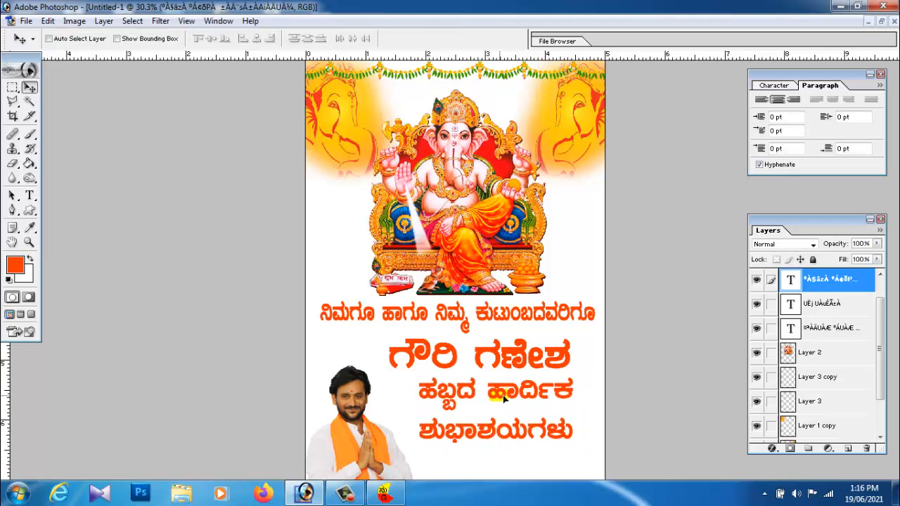
Step: Select the portrait layer and shift the man slightly up and towards the page's left edge
right_click(351, 450)
left_click_drag(362, 458, 354, 429)
right_click(349, 441)
left_click(383, 449)
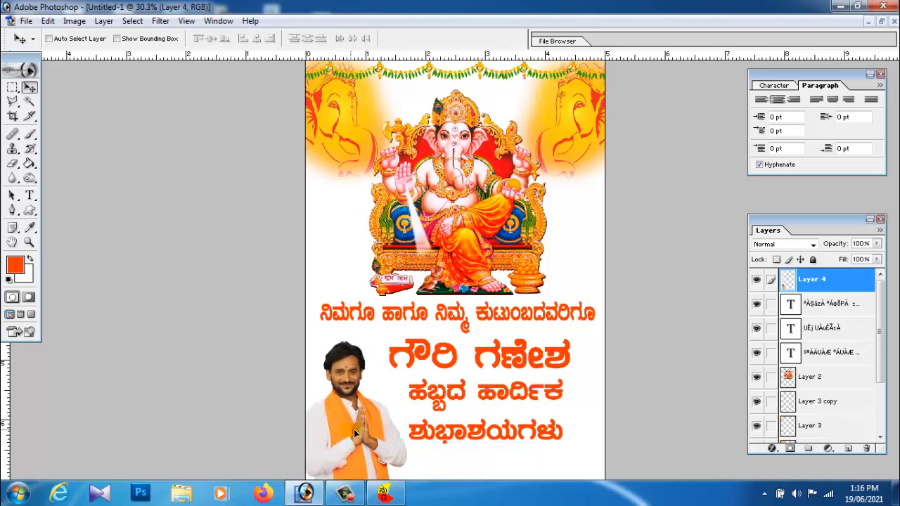
Step: Nudge ಗೌರಿ ಗಣೇಶ to the right and centre the two-line greeting beneath it, clear of the portrait
right_click(523, 386)
left_click(529, 391)
left_click_drag(527, 390, 541, 404)
right_click(514, 354)
left_click(519, 360)
left_click_drag(517, 357, 531, 355)
right_click(504, 407)
left_click(509, 412)
mouse_move(508, 410)
left_mouse_down()
mouse_move(499, 383)
mouse_move(499, 397)
left_mouse_up()
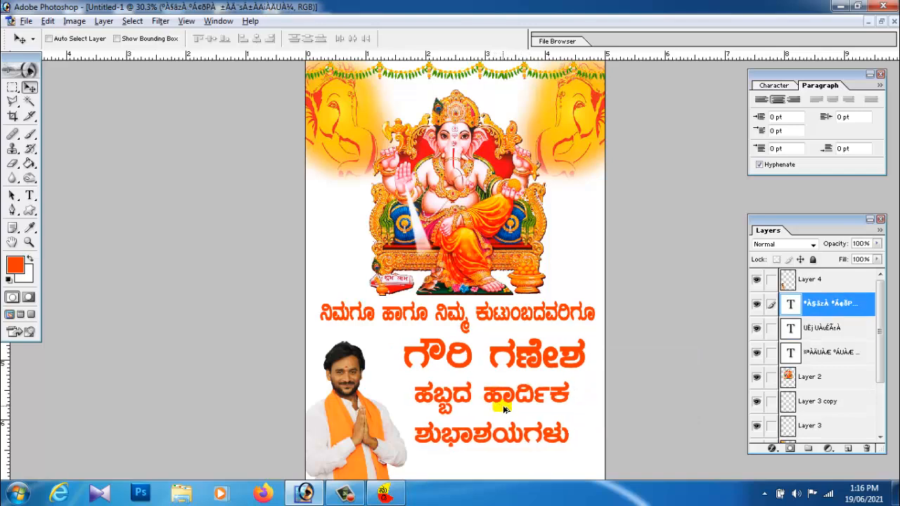
scroll(505, 410, "down", 3)
scroll(503, 409, "up", 2)
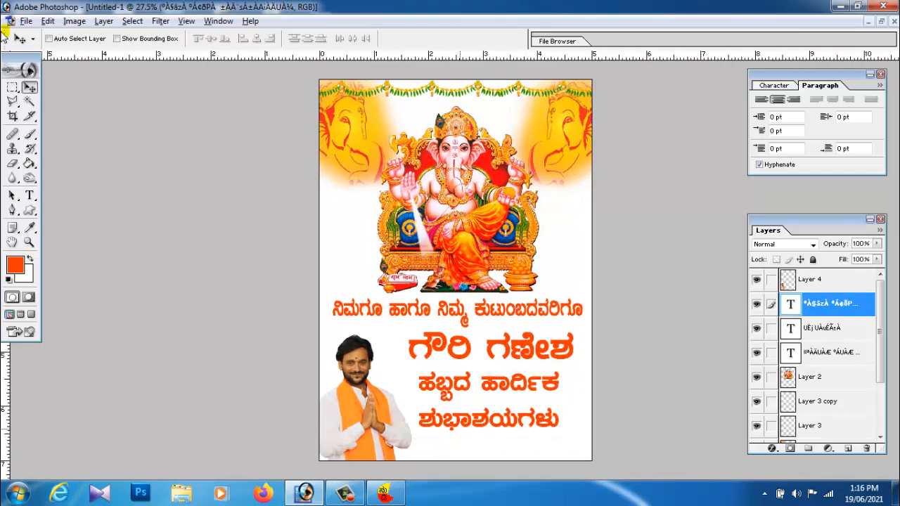
Step: Select a full-width rectangular strip along the bottom of the page and add a new layer for it
left_click(12, 87)
left_click_drag(323, 438, 704, 484)
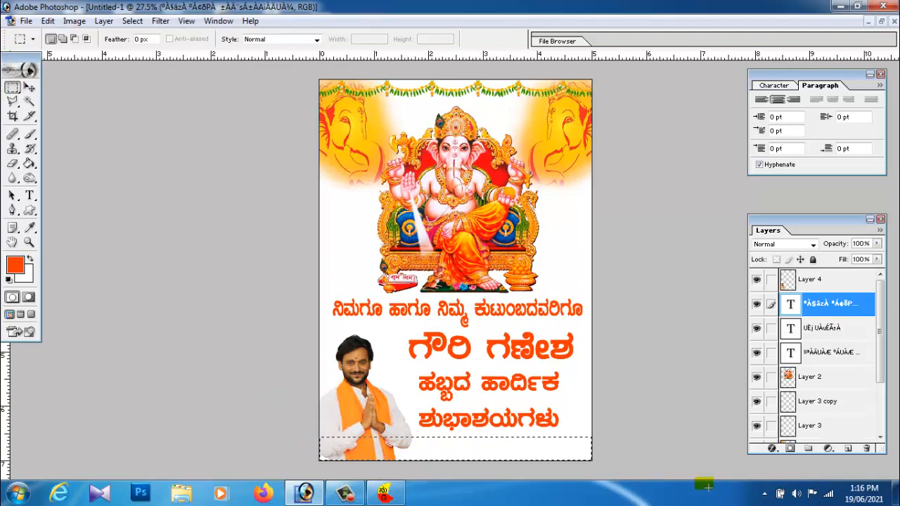
left_click(849, 448)
Step: Set the foreground colour to blue 006CFF, fill the selected bottom strip with it, and clear the selection
left_click(29, 163)
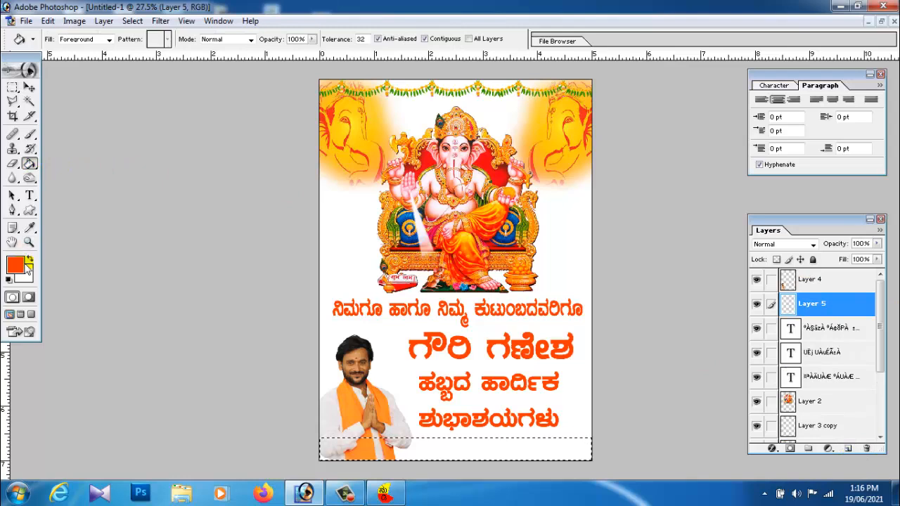
left_click(21, 266)
left_click(640, 199)
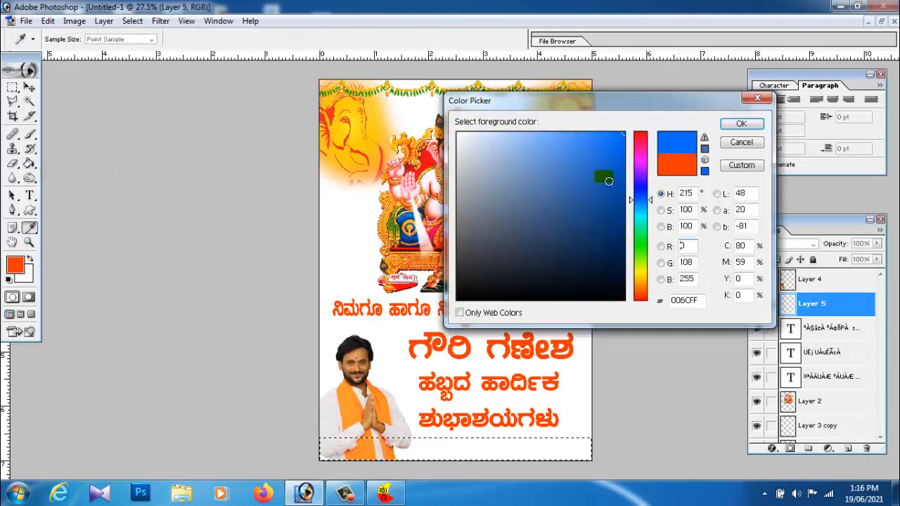
left_click(742, 124)
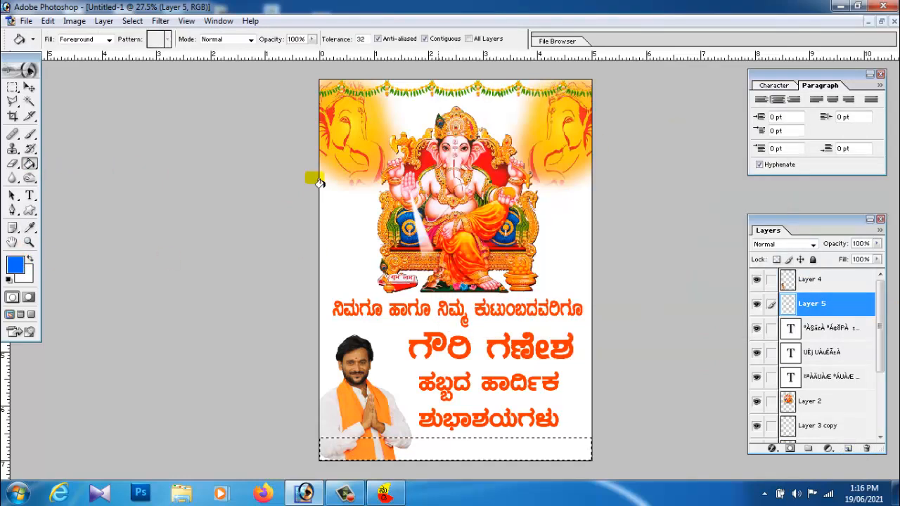
left_click(434, 460)
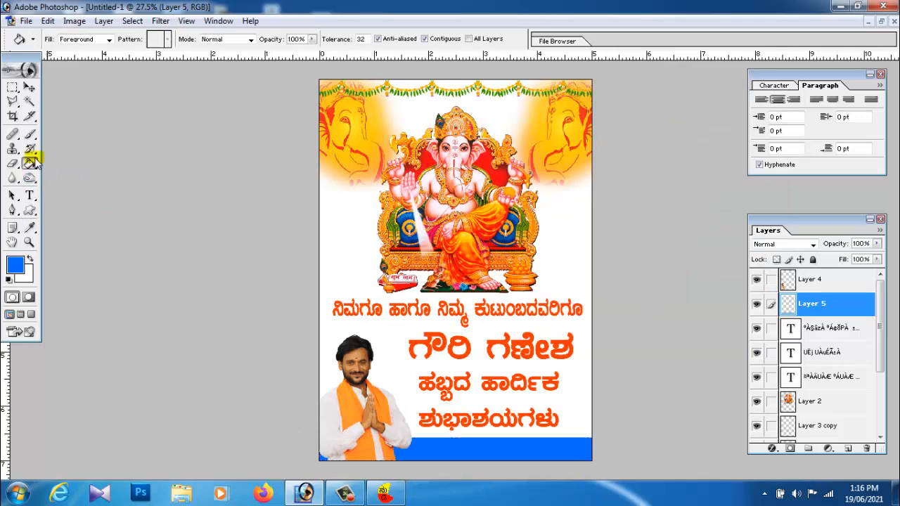
left_click(29, 87)
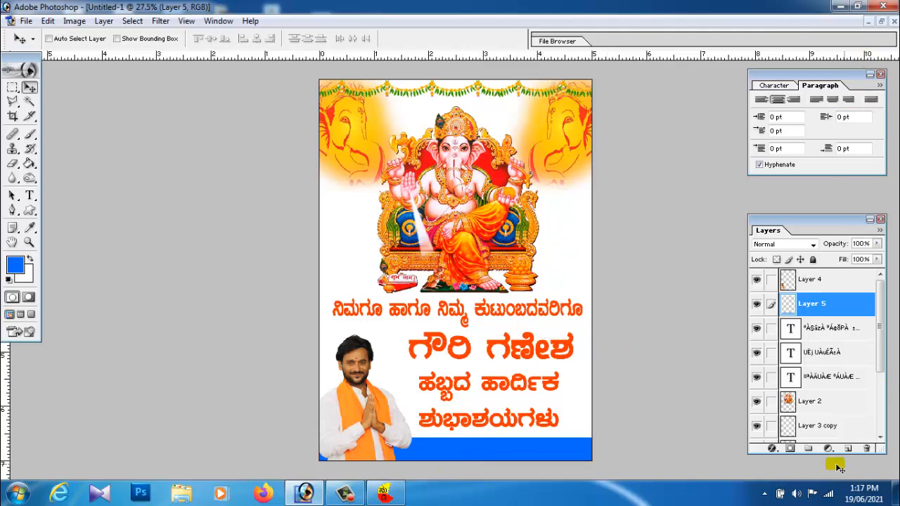
Step: Add a new layer and fill it with a vertical purple, red and yellow linear gradient
left_click(850, 449)
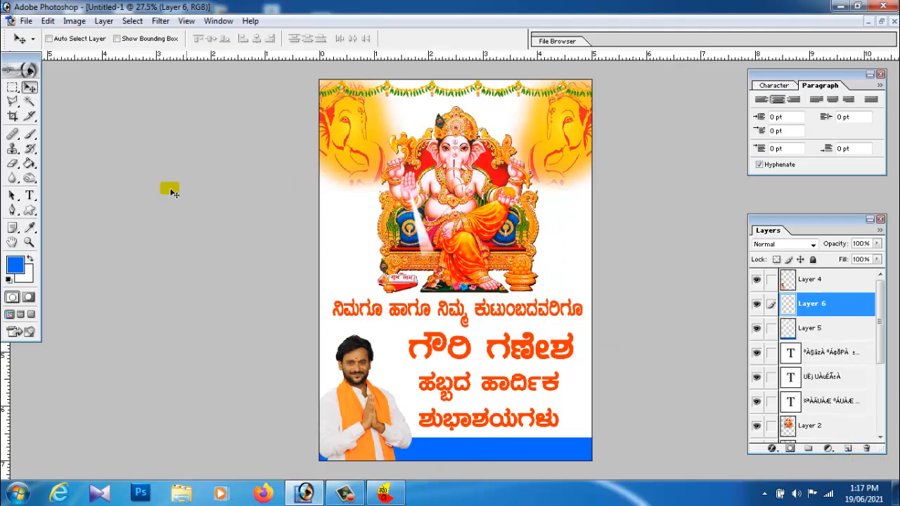
left_click(29, 163)
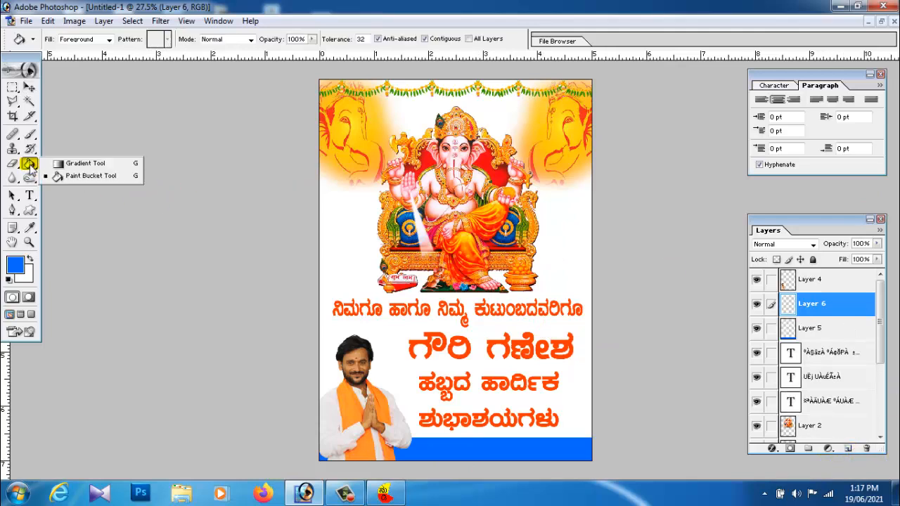
left_click(67, 165)
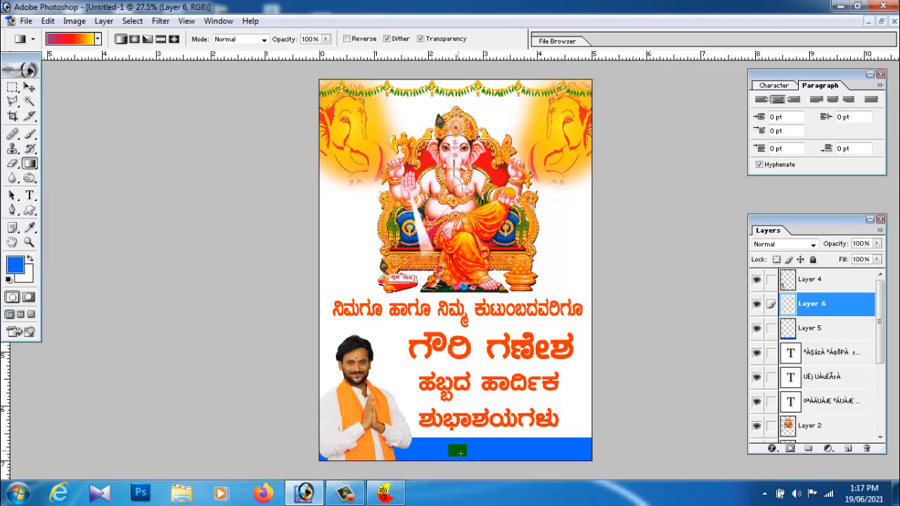
left_click_drag(458, 469, 458, 469)
key("ctrl+minus")
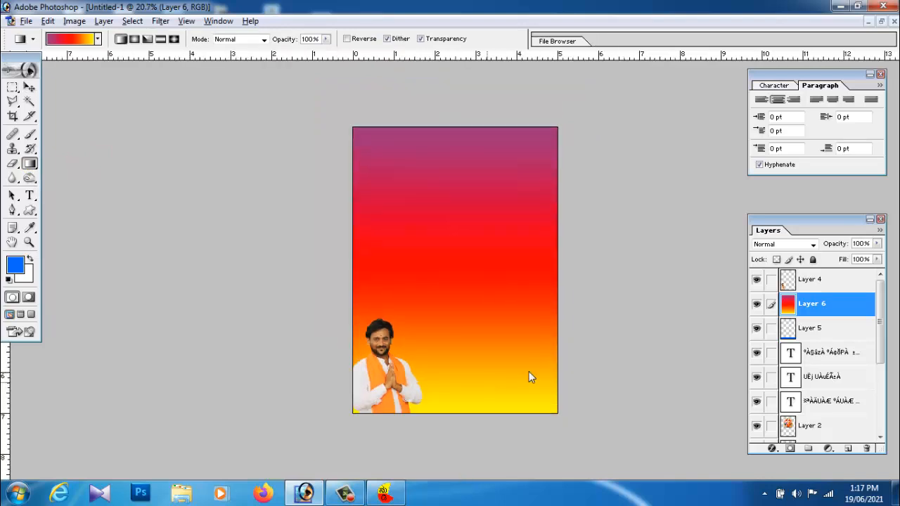
Step: Move the gradient layer down the stack to directly above the Background layer
left_click_drag(830, 316, 838, 420)
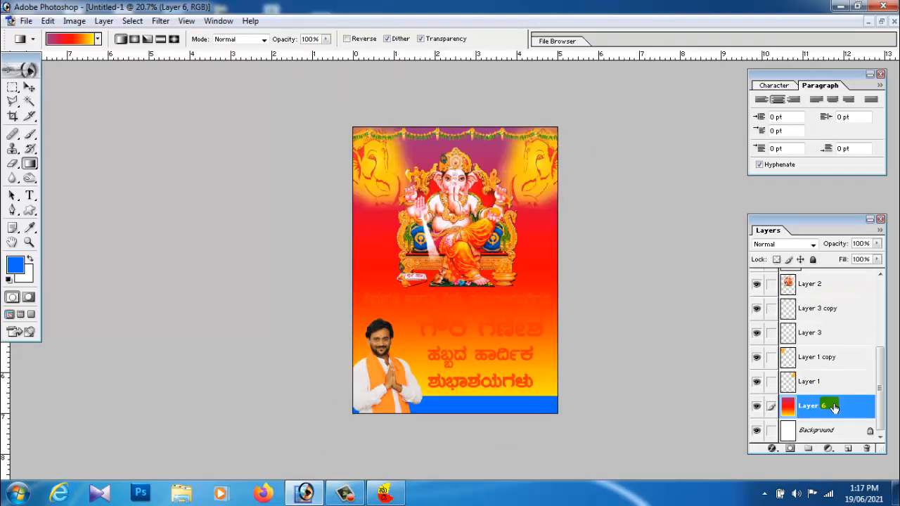
left_click(29, 88)
scroll(430, 333, "up", 3)
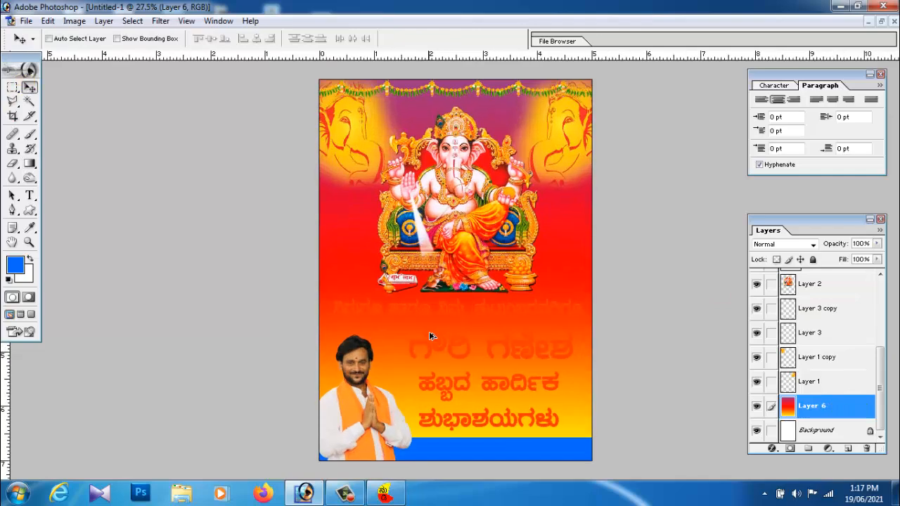
scroll(430, 333, "down", 2)
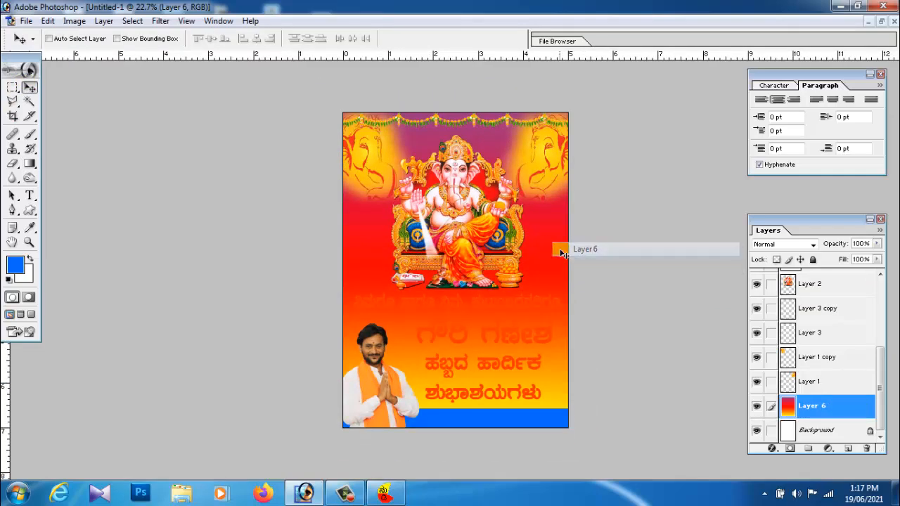
Step: Shift the gradient layer's hue with Hue/Saturation to green, cyan and blue tones
key("ctrl+u")
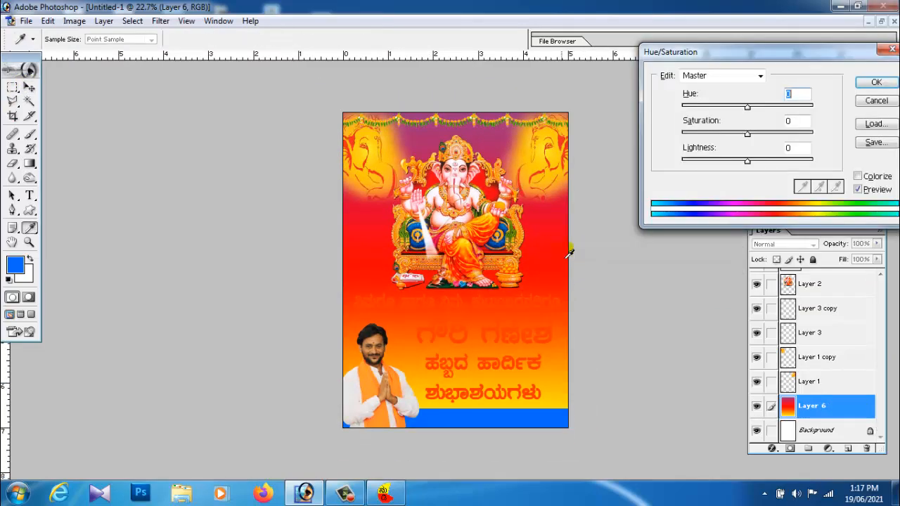
left_click(875, 101)
left_click(74, 20)
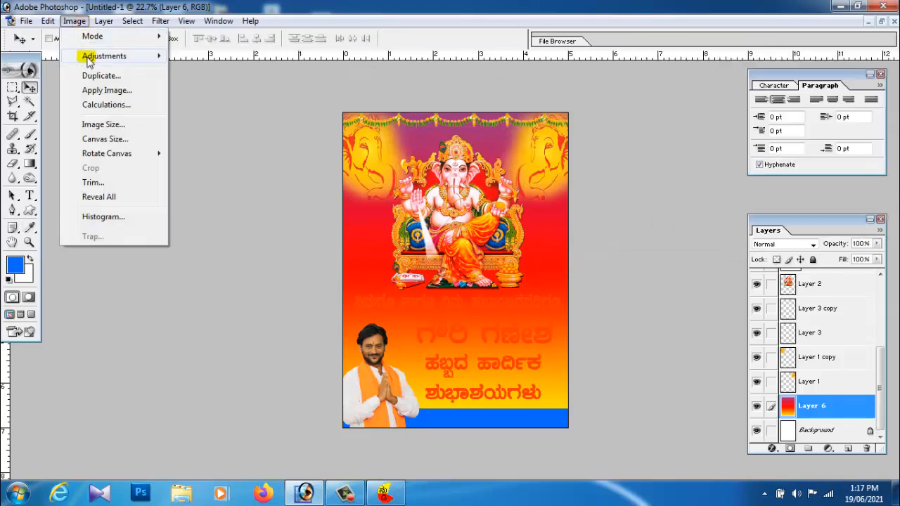
mouse_move(104, 55)
left_click(216, 162)
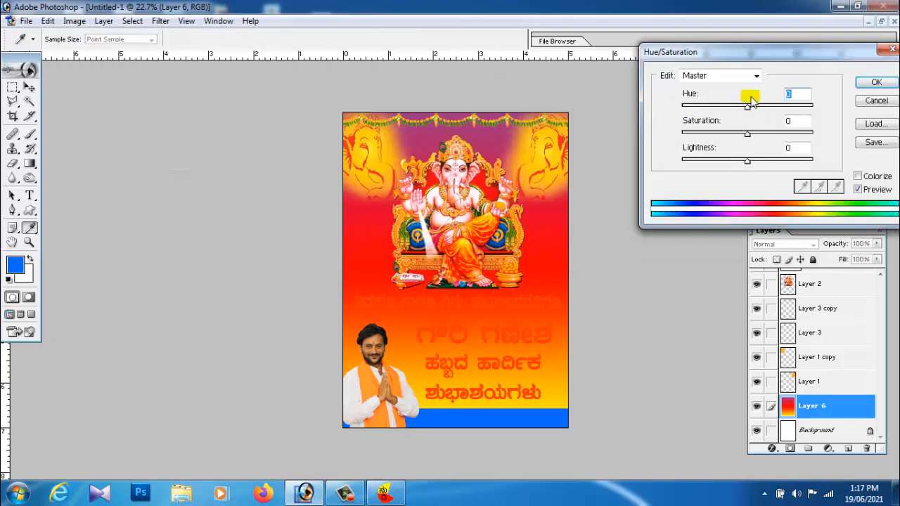
left_click_drag(750, 112, 677, 112)
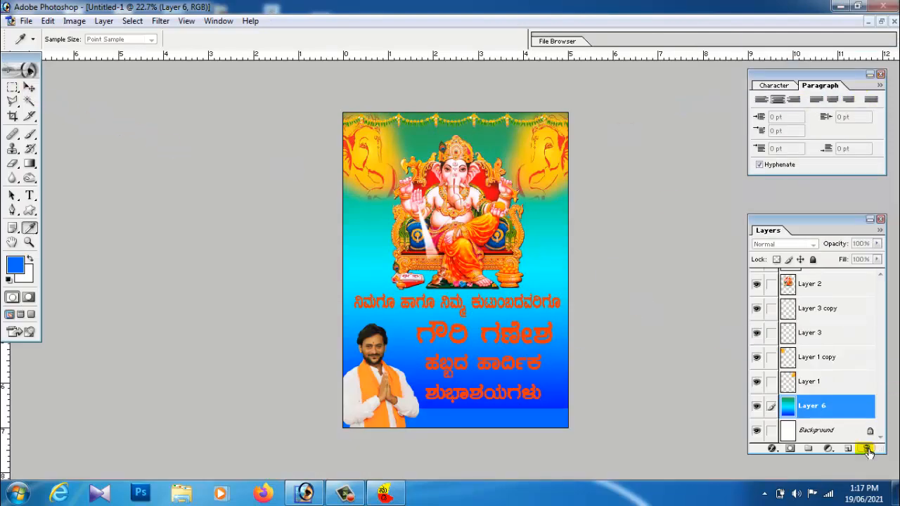
left_click(355, 257)
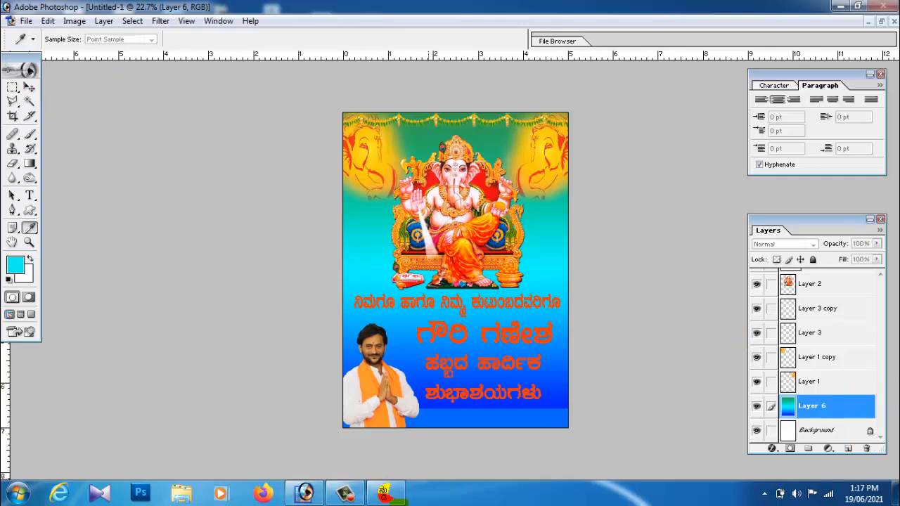
left_click(304, 494)
left_click(890, 84)
key("v")
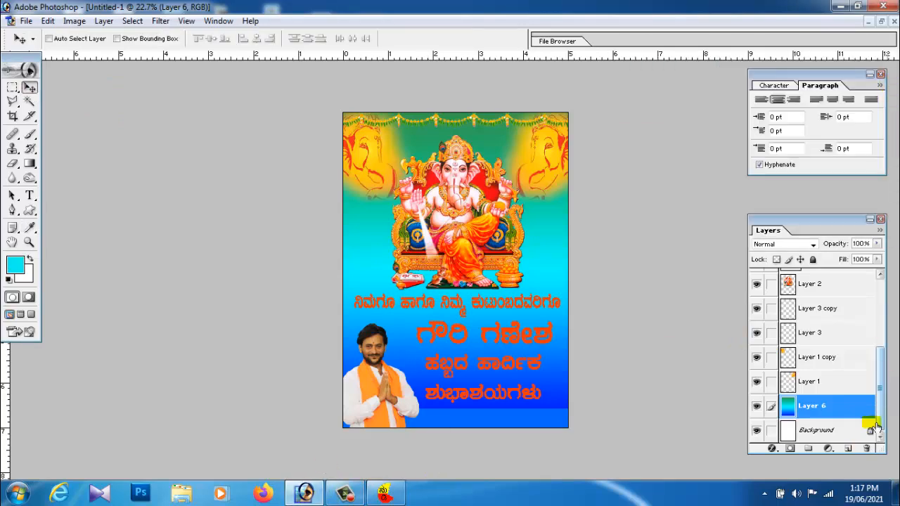
Step: Delete the recoloured gradient layer
left_click(867, 448)
left_click(404, 194)
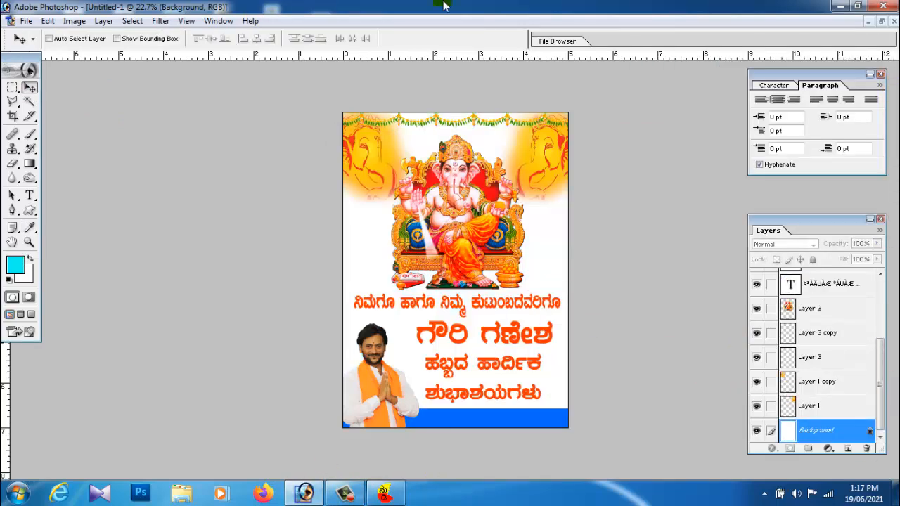
Step: Add a new layer directly above the Background and choose the orange, yellow and orange preset for the Gradient tool
left_click(848, 448)
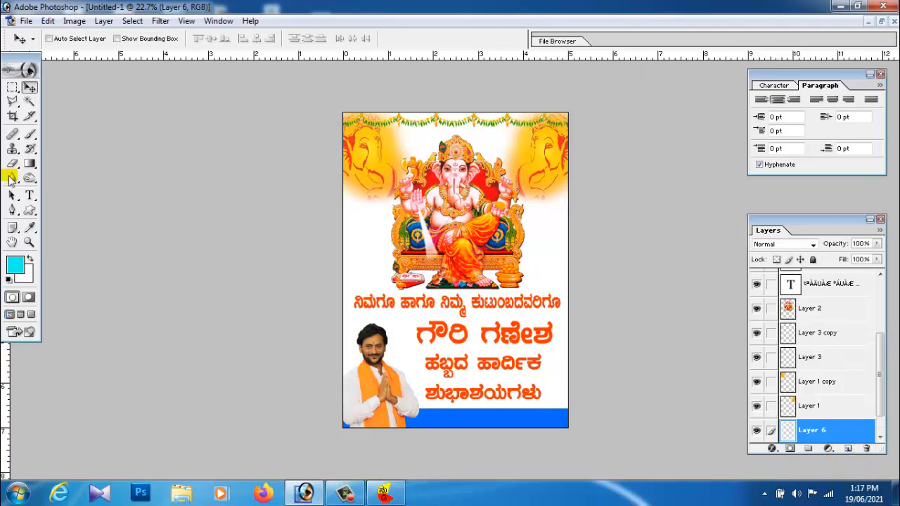
left_click_drag(24, 167, 58, 166)
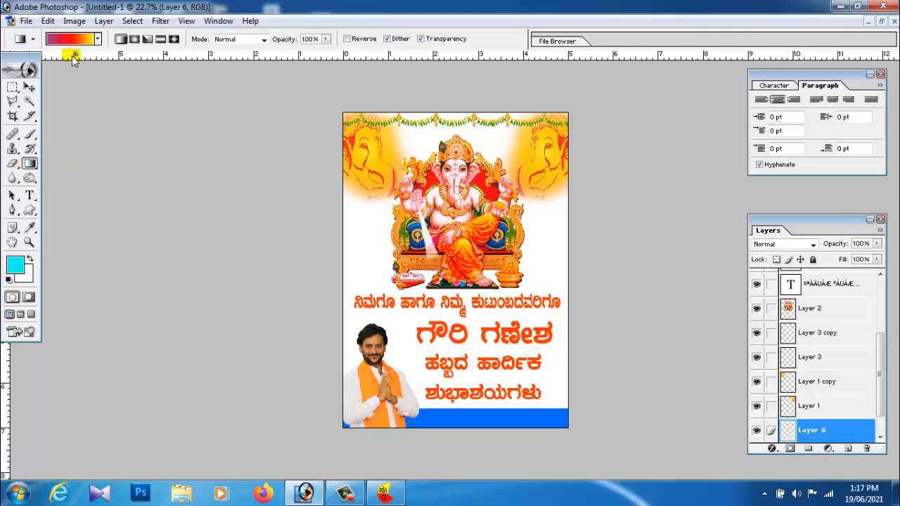
left_click(70, 39)
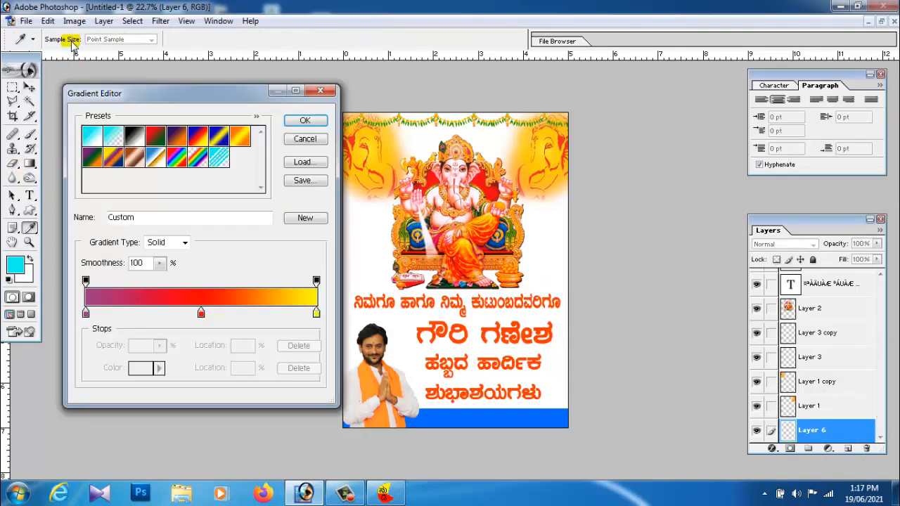
left_click(241, 138)
left_click(305, 121)
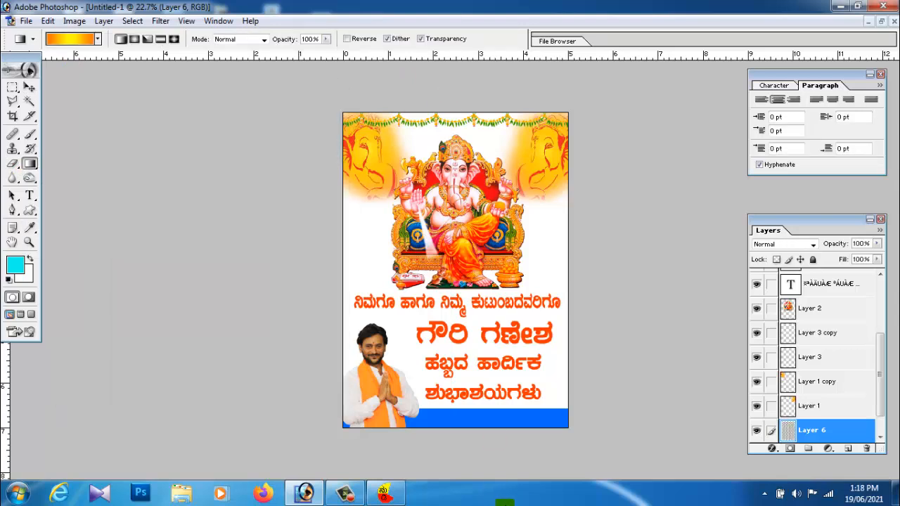
Step: Fill the new layer with a vertical orange-yellow-orange gradient and shift its hue to +14 with Hue/Saturation
left_click_drag(497, 504, 498, 504)
left_click(29, 87)
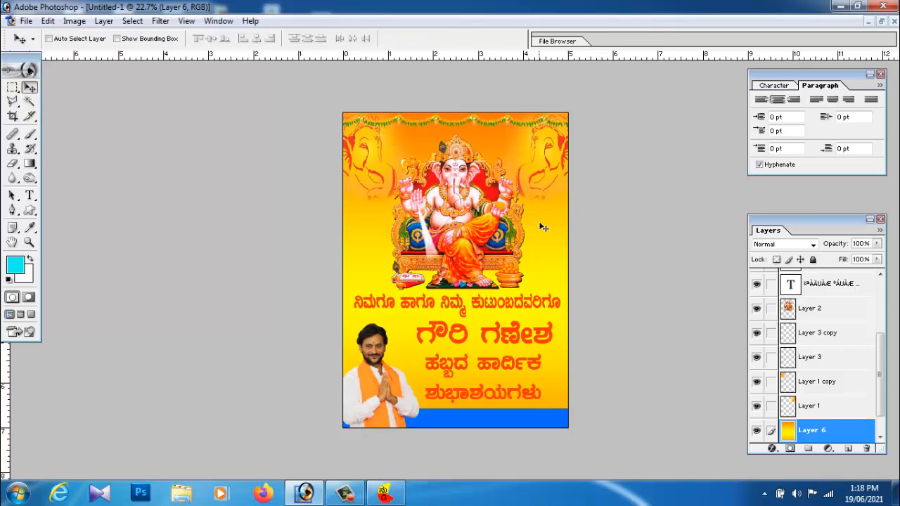
key("ctrl+u")
left_click_drag(749, 107, 691, 109)
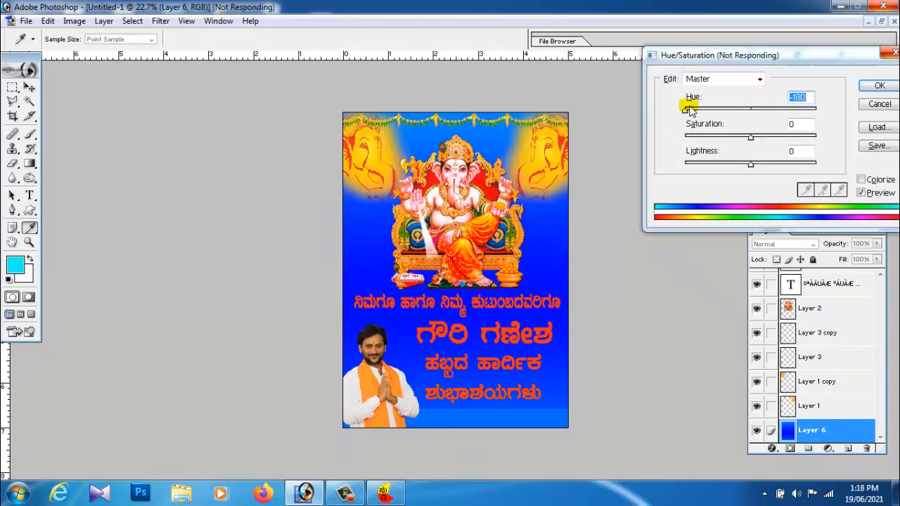
key("Return")
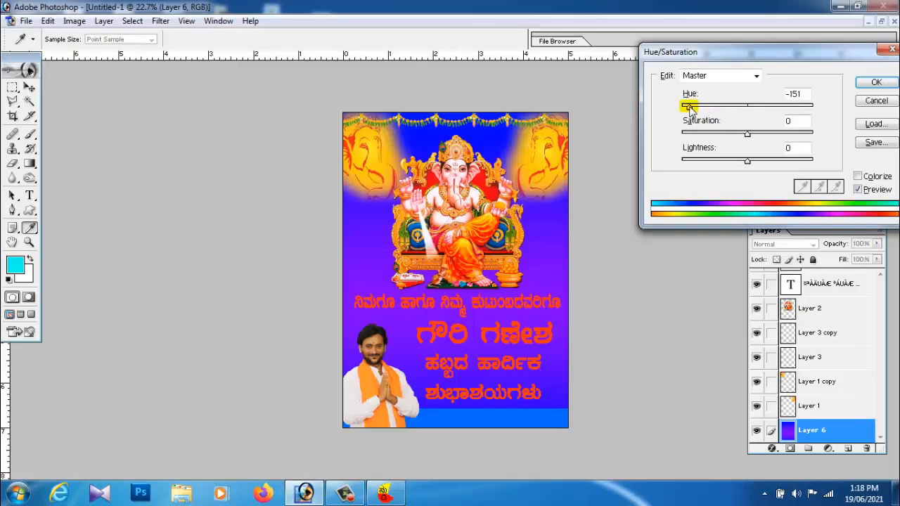
left_click_drag(691, 107, 759, 112)
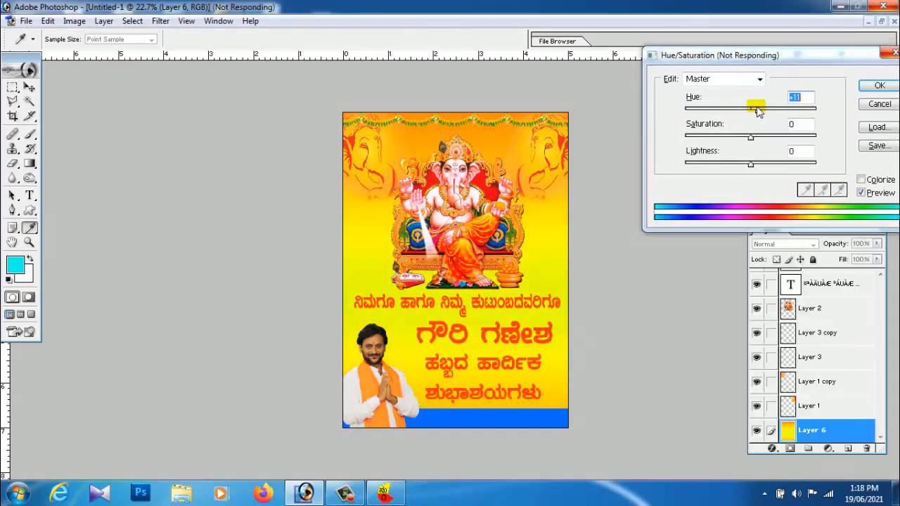
key("Return")
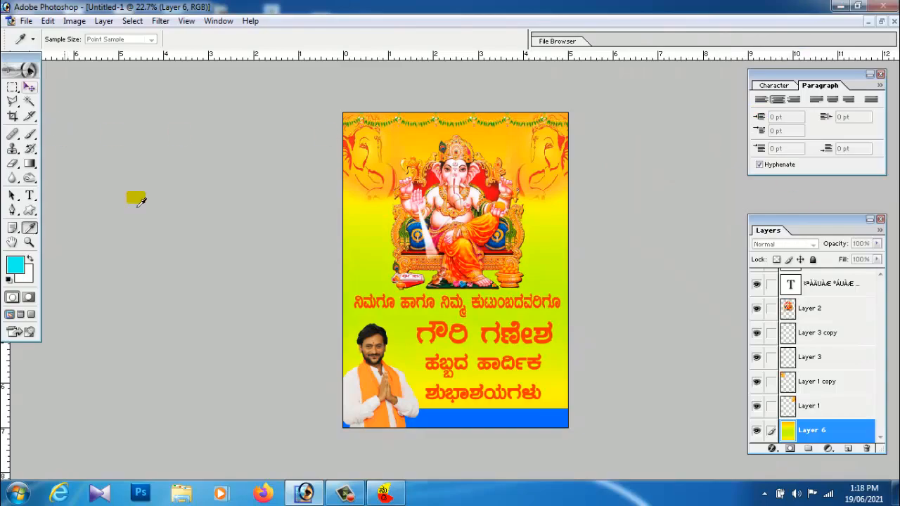
left_click(306, 493)
left_click(308, 493)
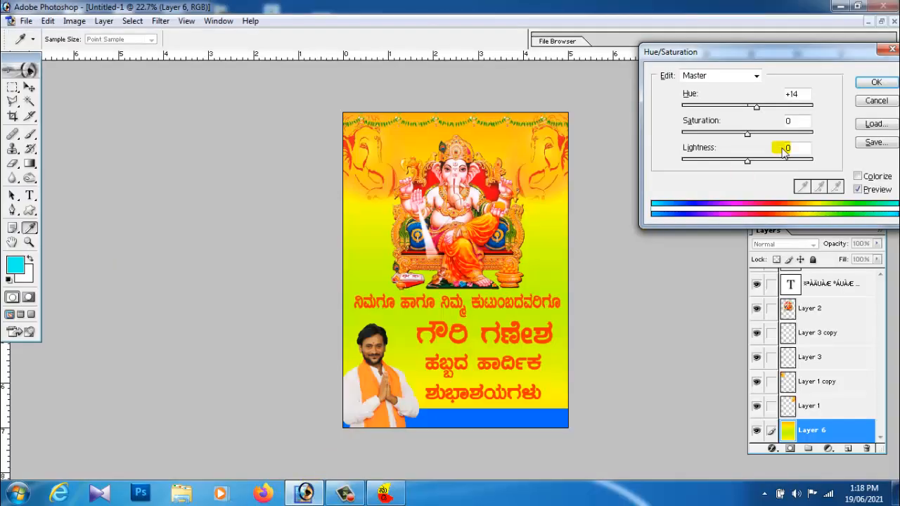
left_click(877, 84)
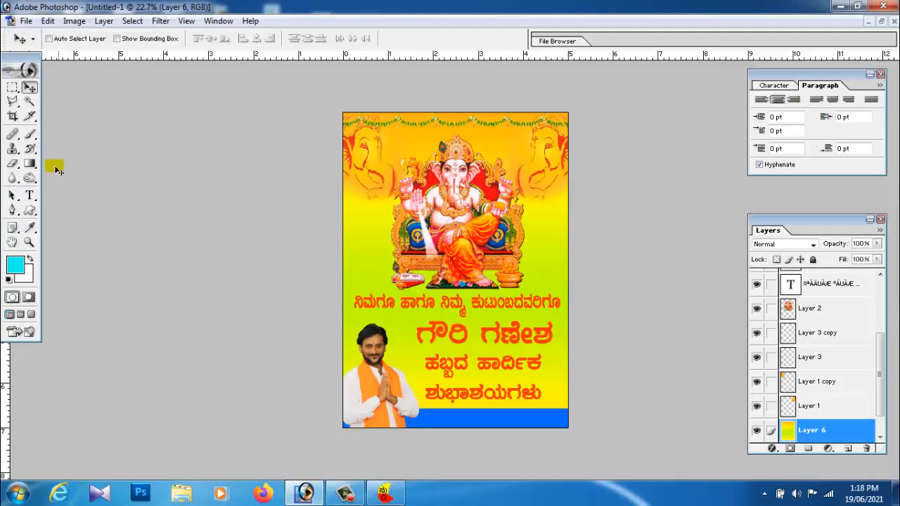
Step: Set the blend mode of the right-hand elephant face, Layer 1, to Luminosity, then select its left-hand copy
scroll(444, 335, "up", 3)
scroll(444, 334, "down", 1)
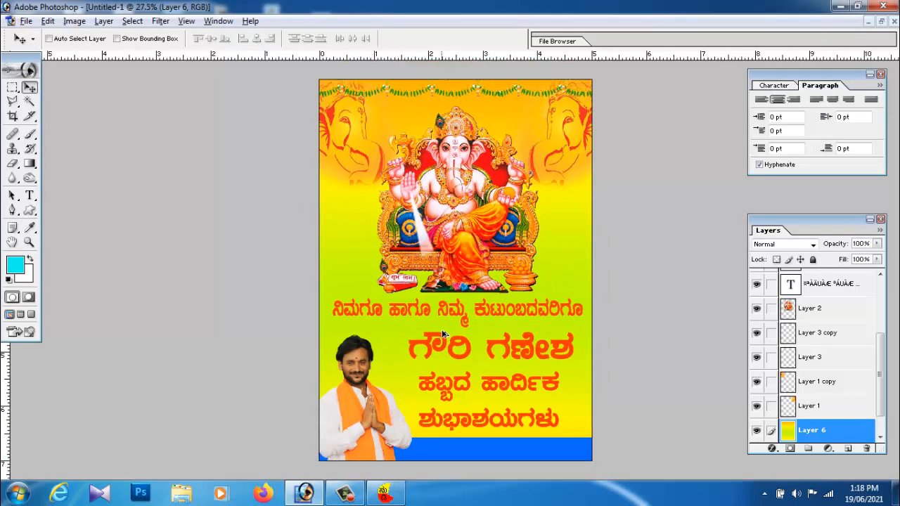
right_click(566, 110)
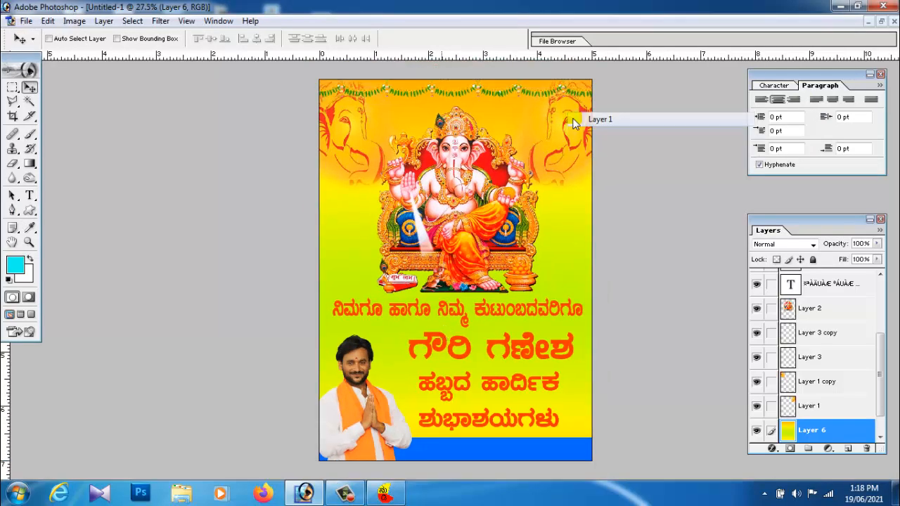
left_click(576, 120)
left_click(769, 245)
left_click(768, 246)
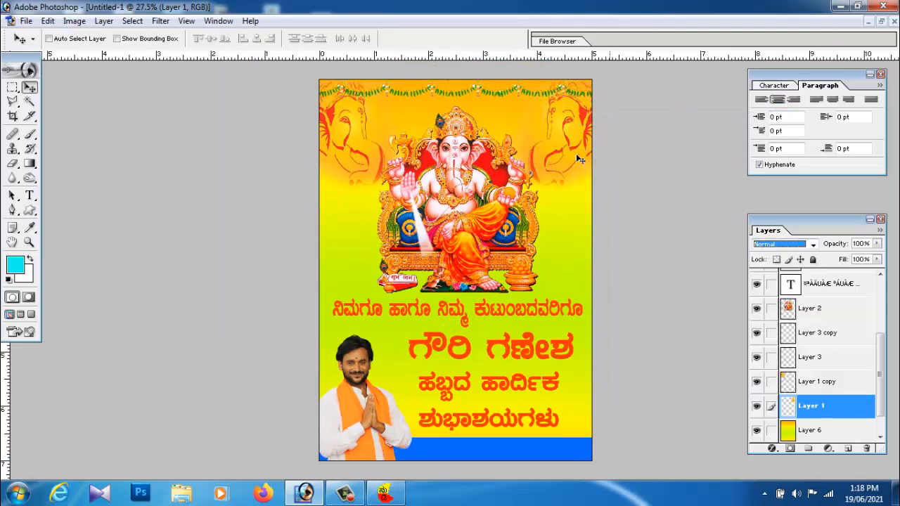
right_click(561, 123)
left_click(573, 131)
double_click(769, 246)
key("Down")
key("Down")
key("Down")
key("Down")
key("Down")
key("Down")
key("Down")
key("Down")
key("Down")
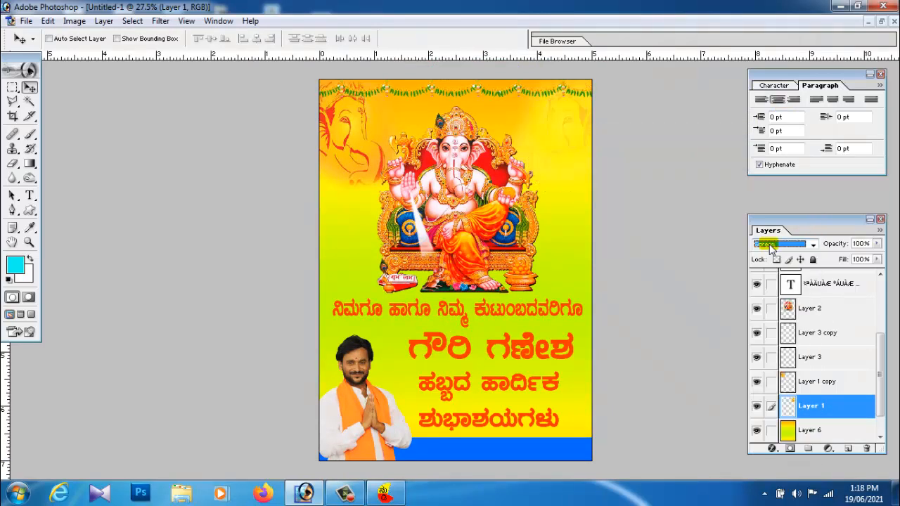
key("Down")
key("Down")
key("Down")
key("Down")
key("Down")
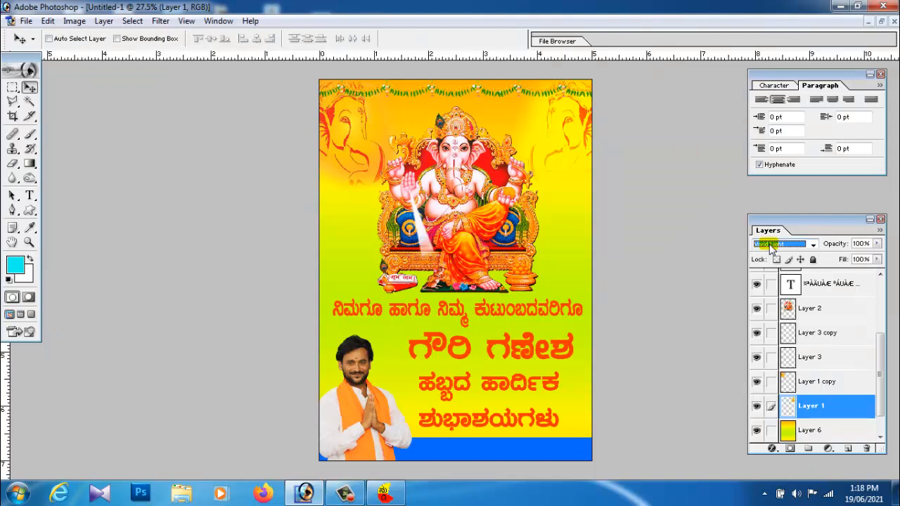
key("Down")
key("Down")
key("Down")
key("Down")
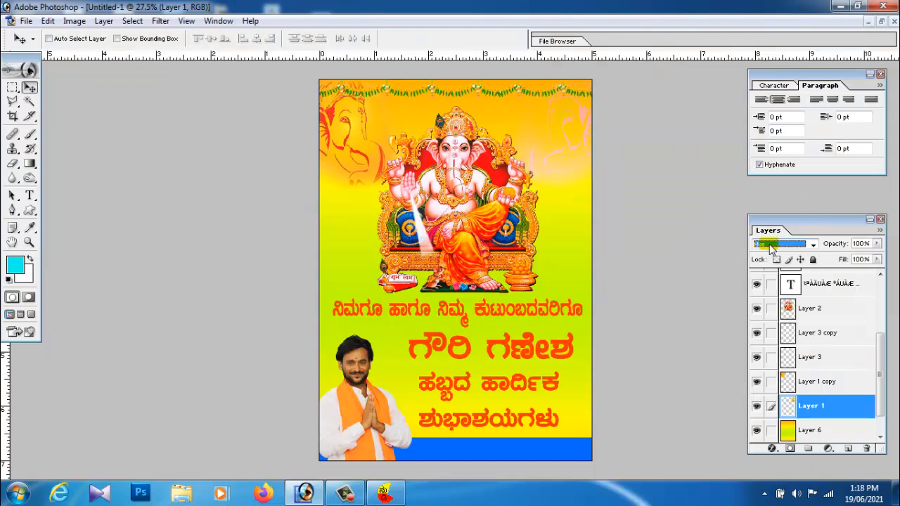
key("Down")
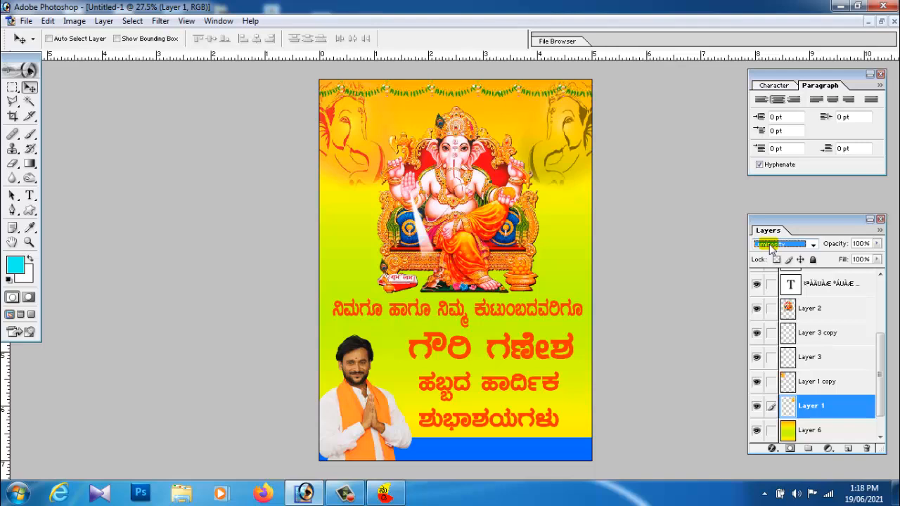
right_click(333, 120)
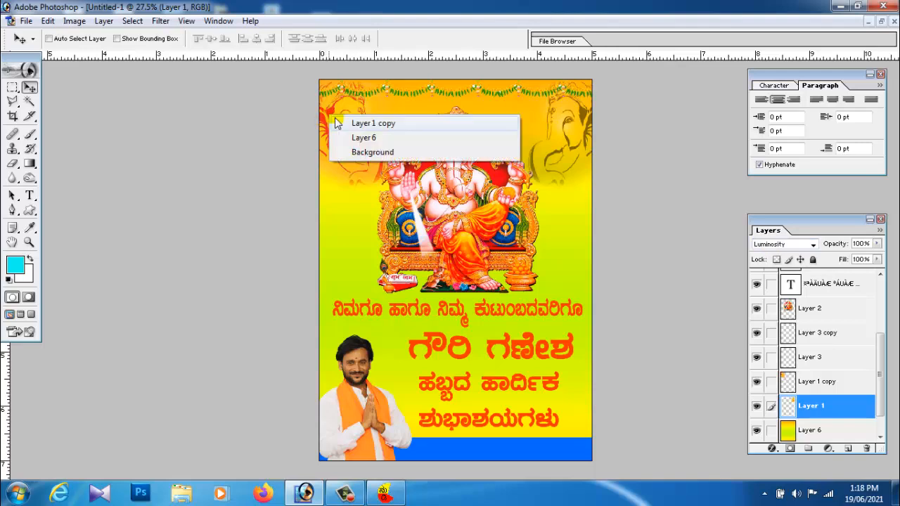
left_click(342, 125)
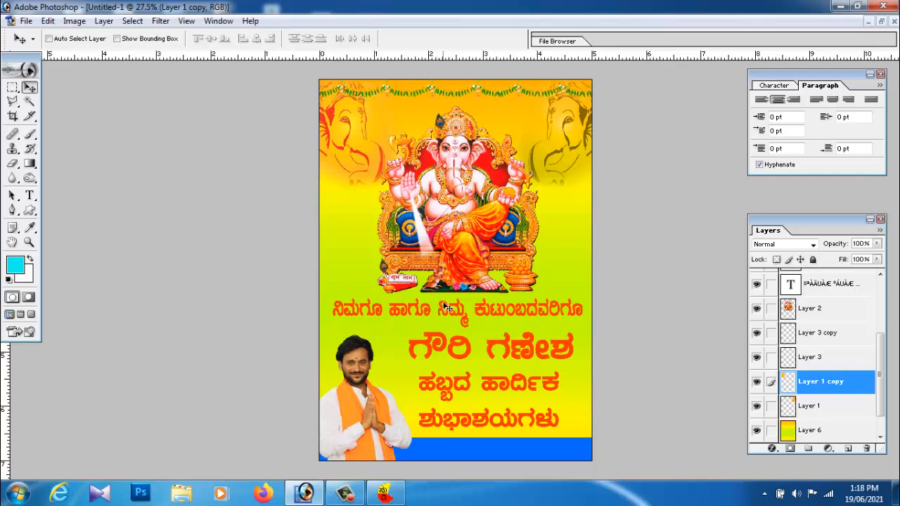
Step: Change the text color of the first Kannada greeting line below the idol to blue
right_click(447, 308)
left_click(457, 310)
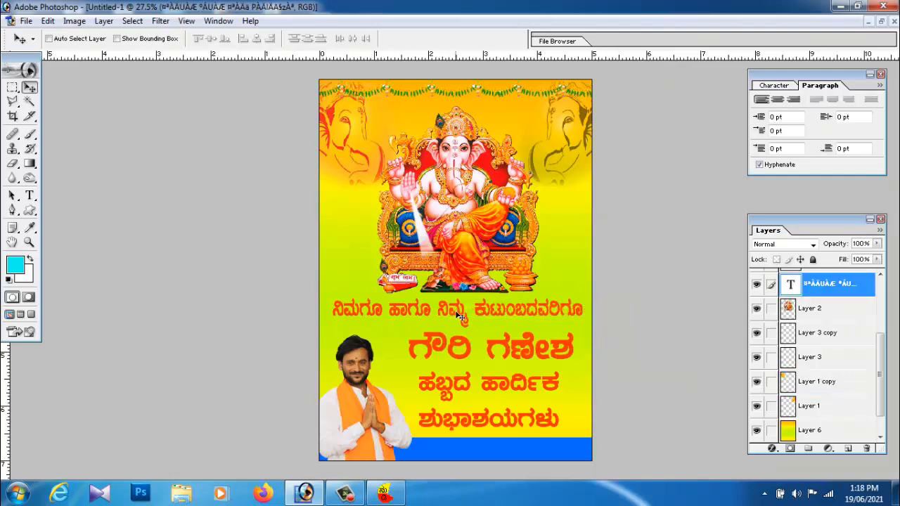
right_click(458, 309)
left_click(471, 313)
left_click(773, 85)
left_click(862, 166)
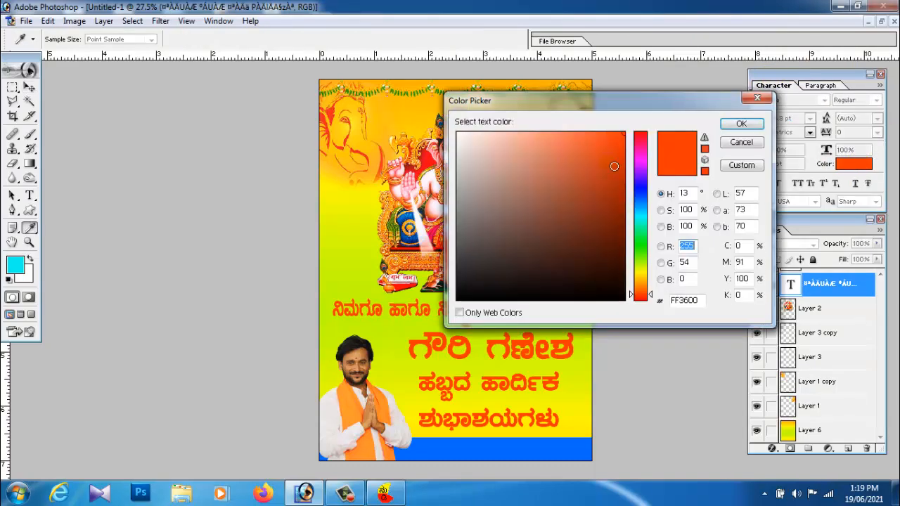
left_click_drag(623, 163, 368, 125)
left_click_drag(579, 239, 707, 355)
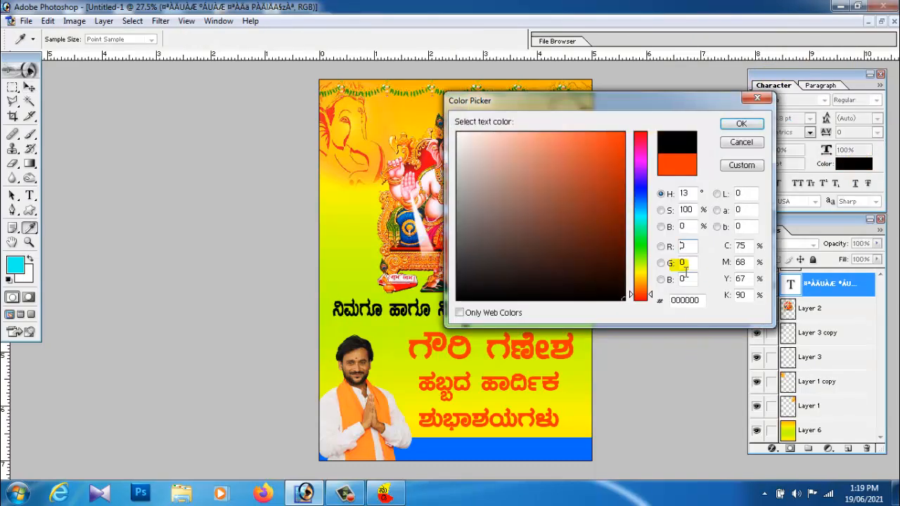
left_click(638, 199)
left_click(598, 181)
left_click(739, 125)
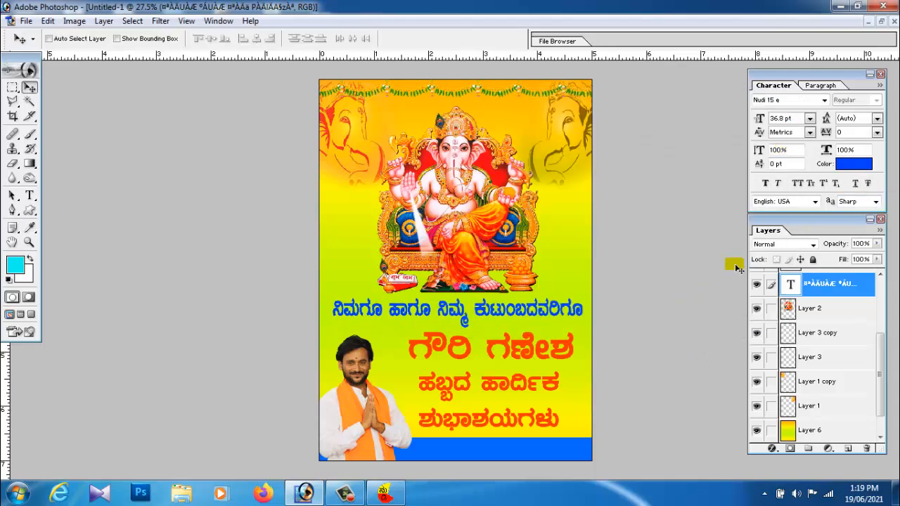
Step: Change the text color of the last two greeting lines to bright purple, D200FF
right_click(524, 349)
left_click(535, 352)
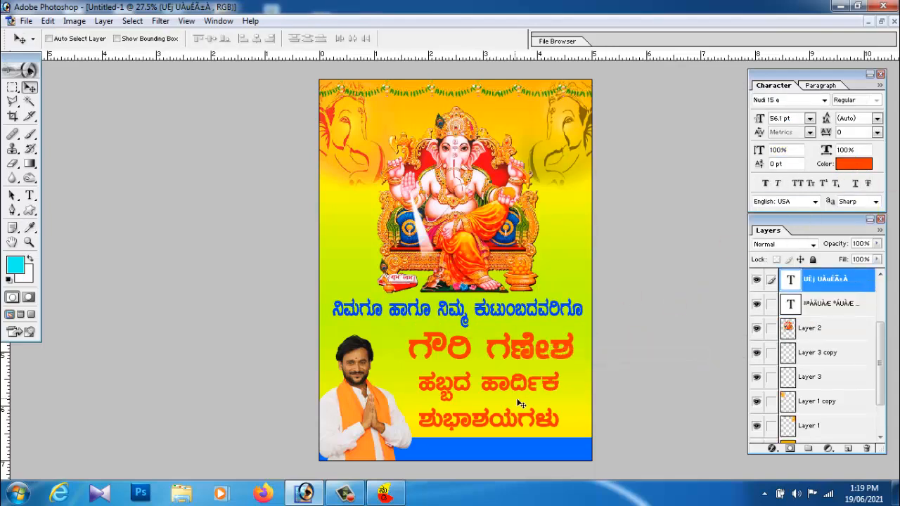
right_click(523, 375)
left_click(535, 383)
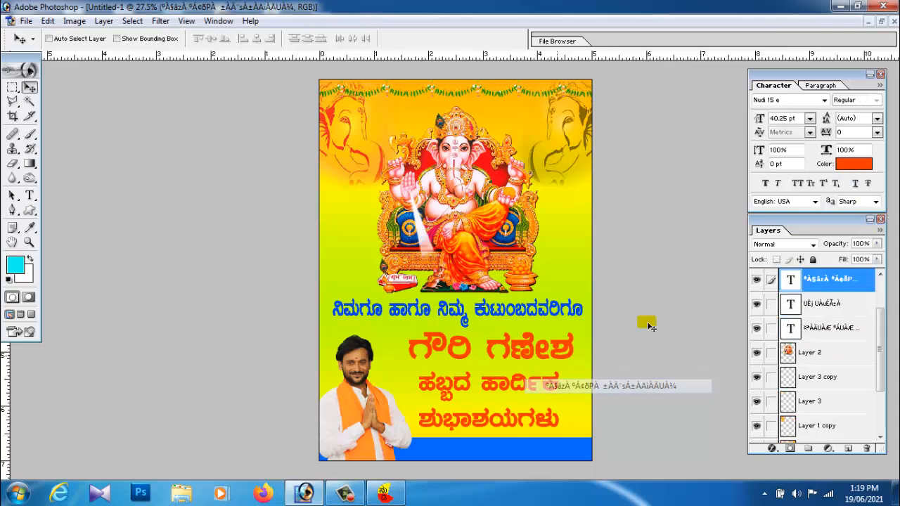
left_click(853, 164)
left_click_drag(578, 226, 668, 225)
left_click(641, 210)
left_click_drag(590, 203, 727, 93)
left_click_drag(640, 255, 642, 285)
left_click_drag(640, 151, 645, 167)
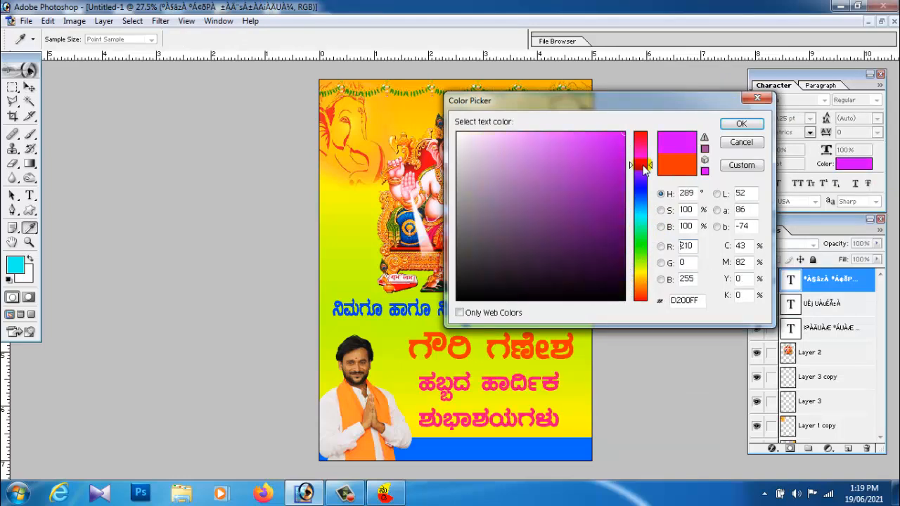
left_click(742, 123)
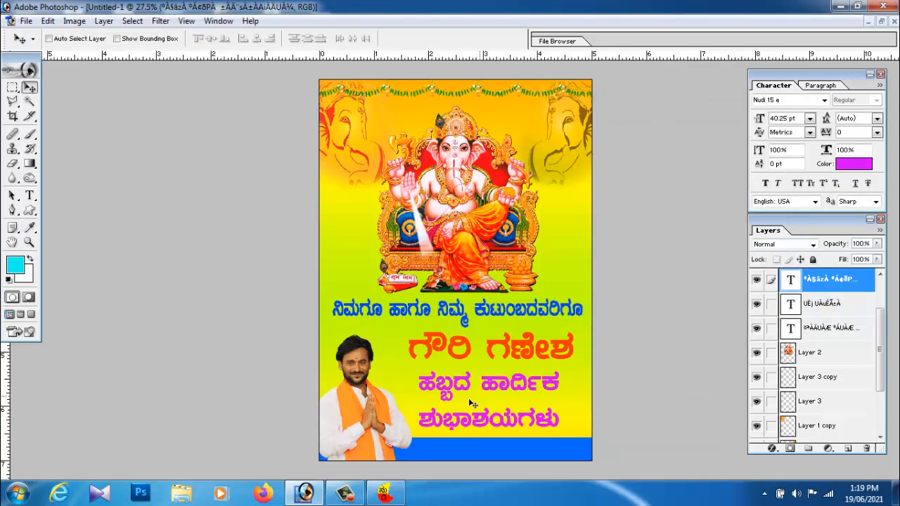
Step: Add a white outside stroke to the blue first greeting line, slightly thicker than the default
right_click(560, 308)
left_click(574, 313)
left_click(773, 449)
left_click(738, 432)
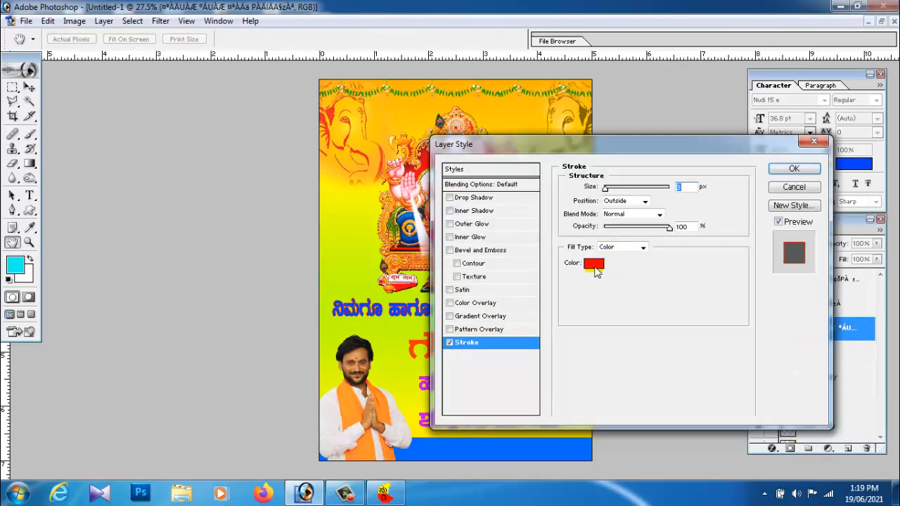
left_click(598, 271)
left_click(457, 134)
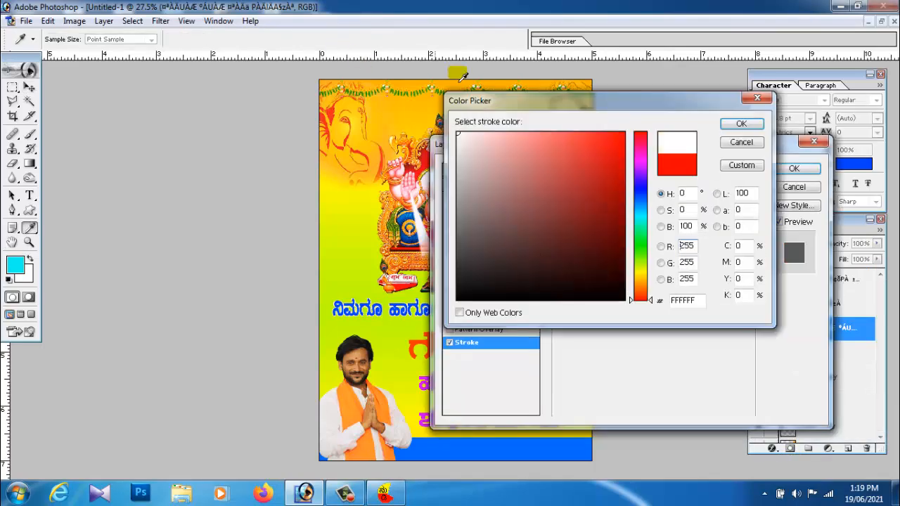
left_click(742, 125)
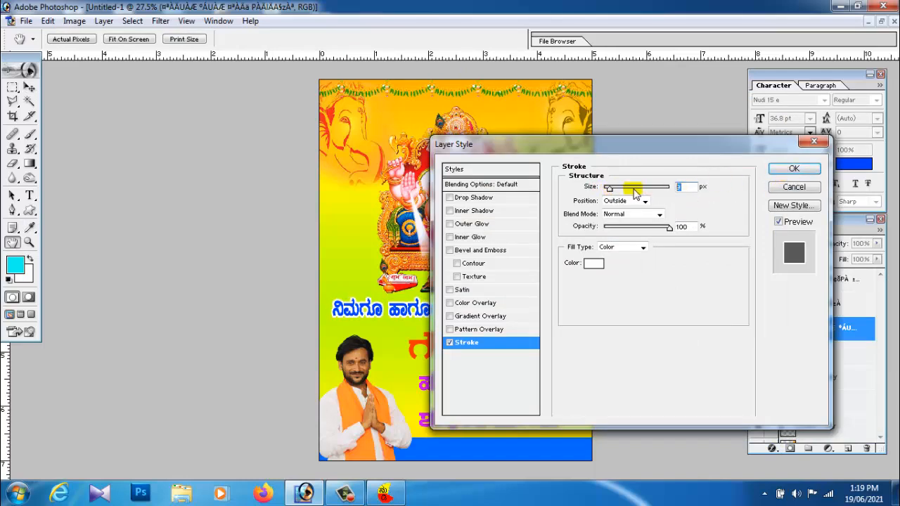
left_click(794, 169)
Step: Add a thick white outside stroke to the large orange Gowri Ganesha heading
right_click(507, 348)
left_click(549, 351)
left_click(772, 449)
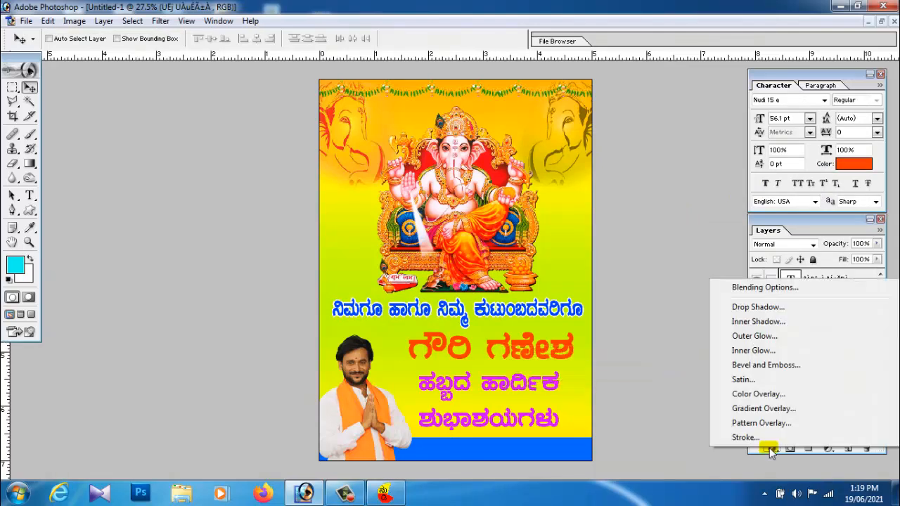
left_click(675, 351)
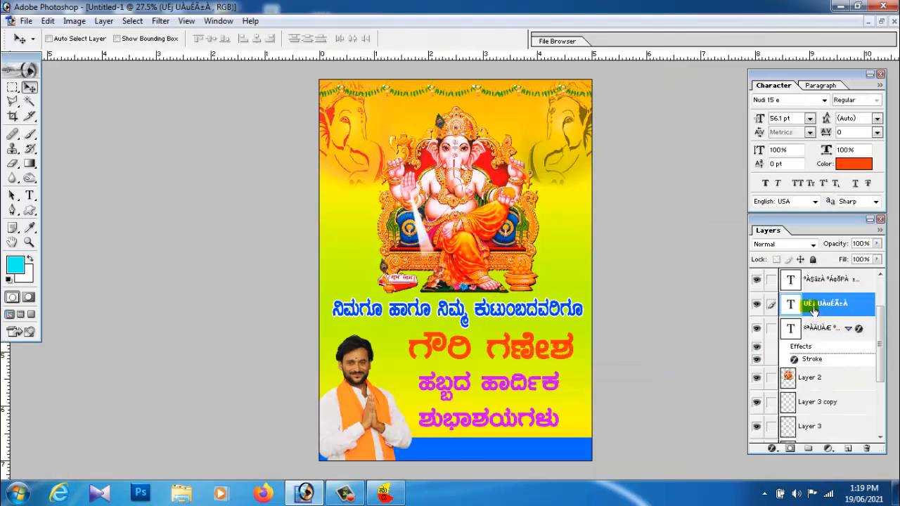
left_click(773, 450)
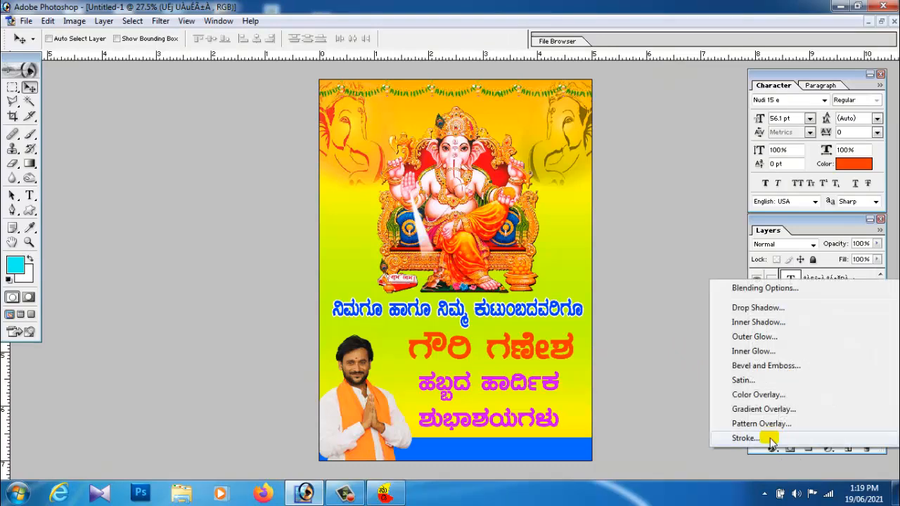
left_click(774, 454)
left_click(596, 263)
left_click(458, 133)
left_click(758, 128)
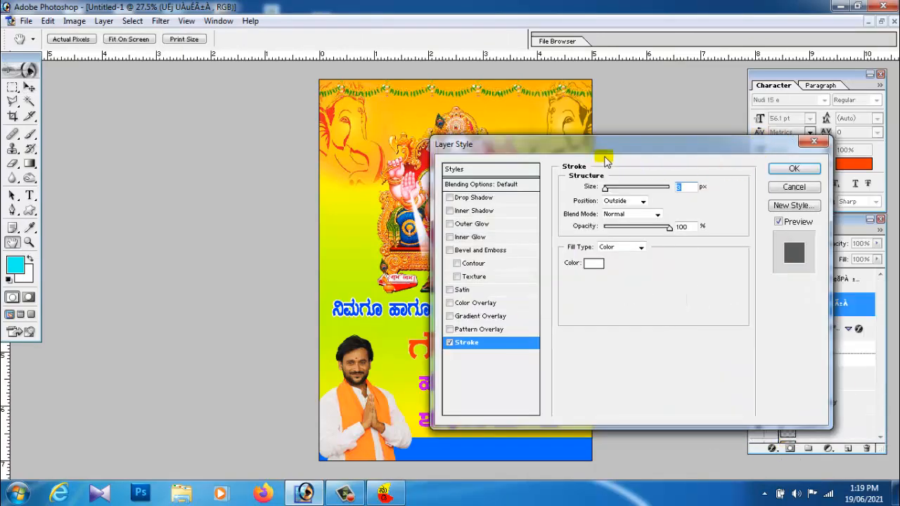
left_click_drag(612, 160, 703, 140)
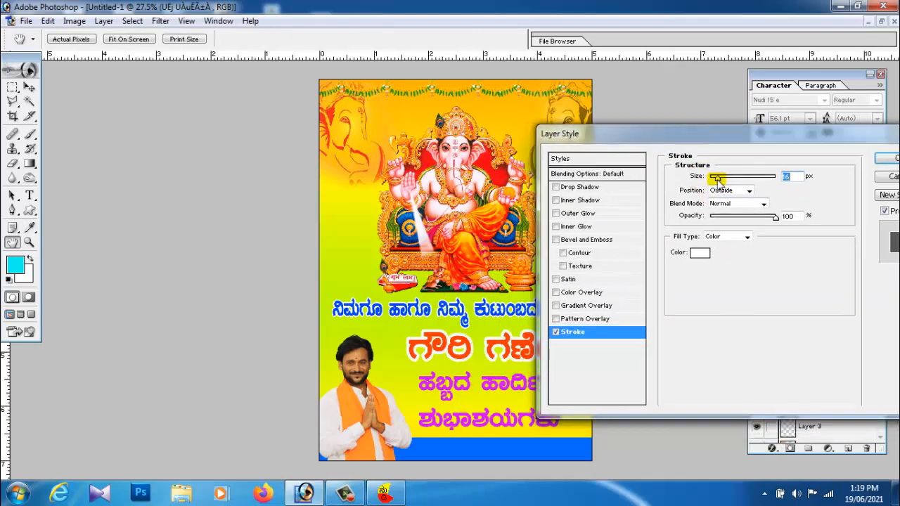
key("Return")
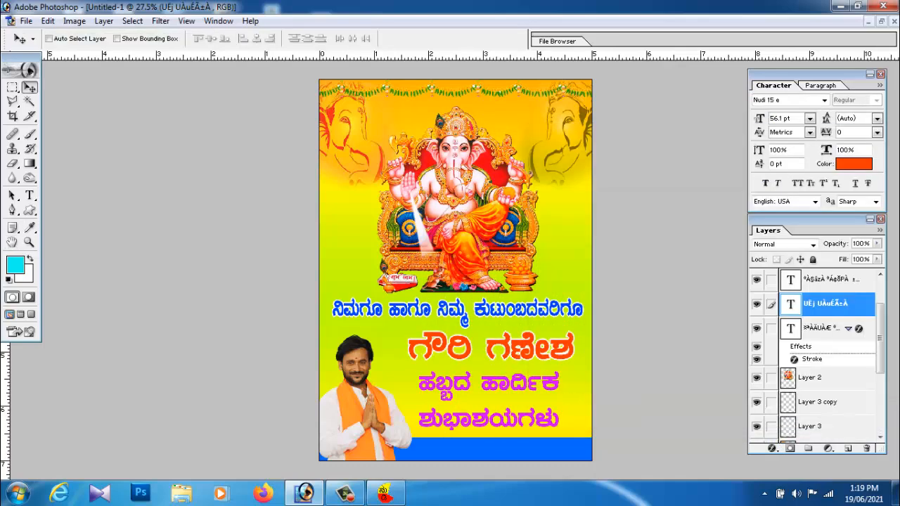
Step: Add a white outside stroke, slightly thicker than the default, to the purple last two greeting lines
right_click(556, 386)
left_click(605, 385)
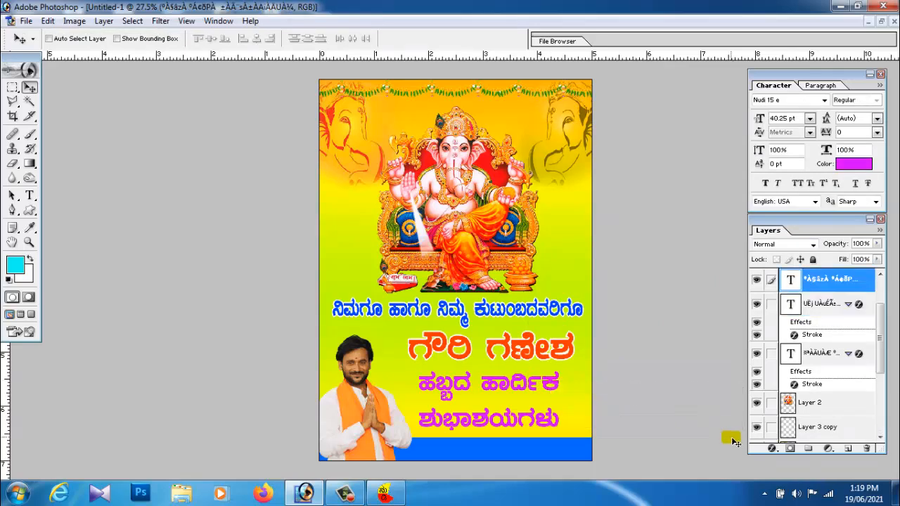
left_click(772, 451)
left_click(751, 490)
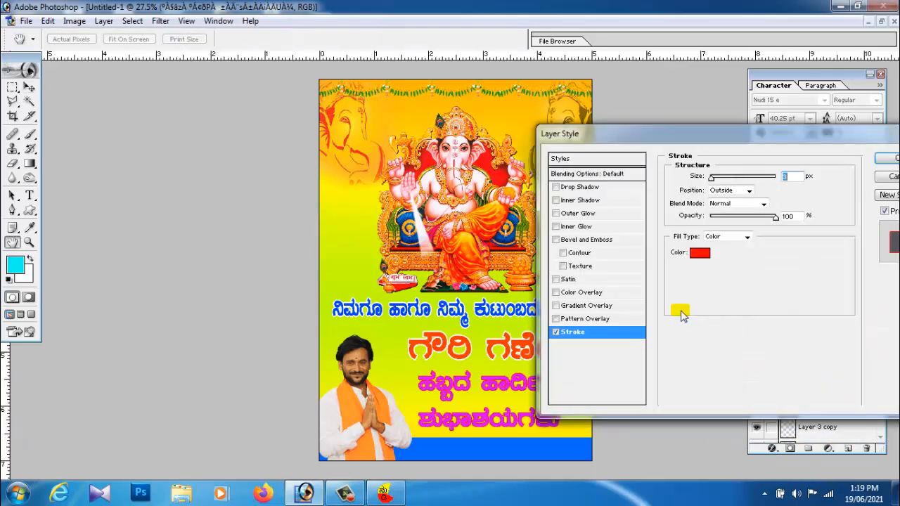
left_click(700, 254)
left_click(333, 56)
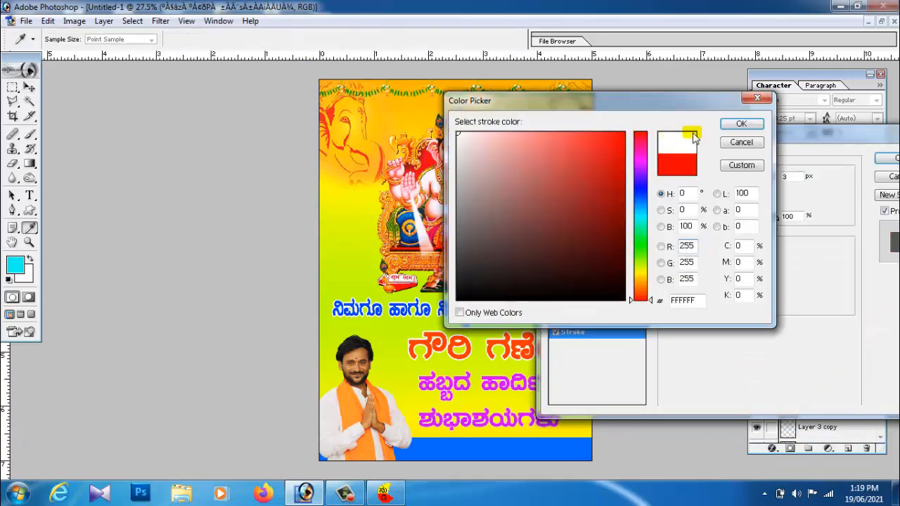
left_click(741, 124)
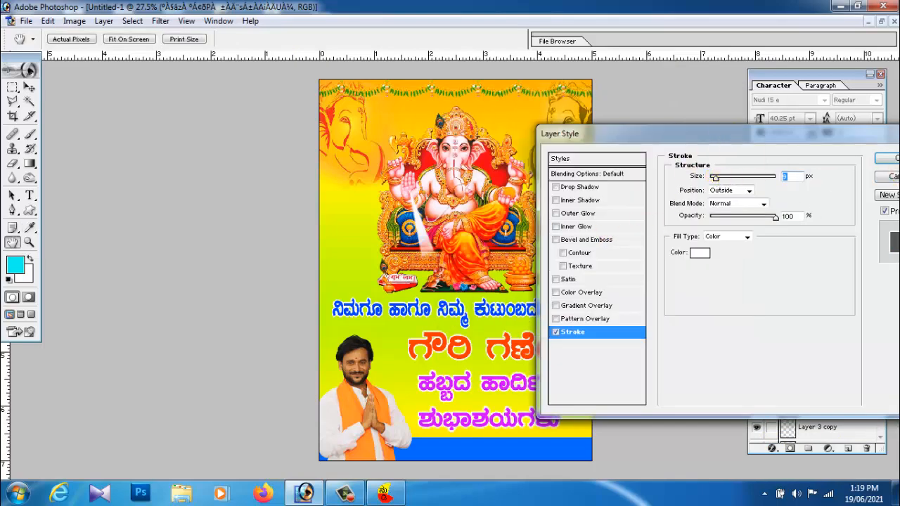
left_click(889, 160)
Step: Duplicate the seated Ganesha idol layer by placing a copy slightly lower and to the left of the original
scroll(543, 421, "down", 4)
scroll(542, 420, "up", 1)
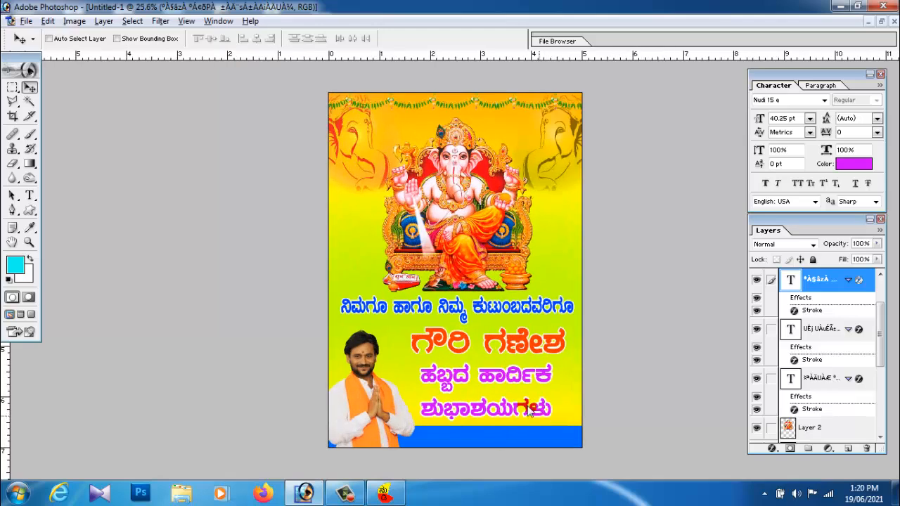
right_click(462, 233)
left_click(477, 244)
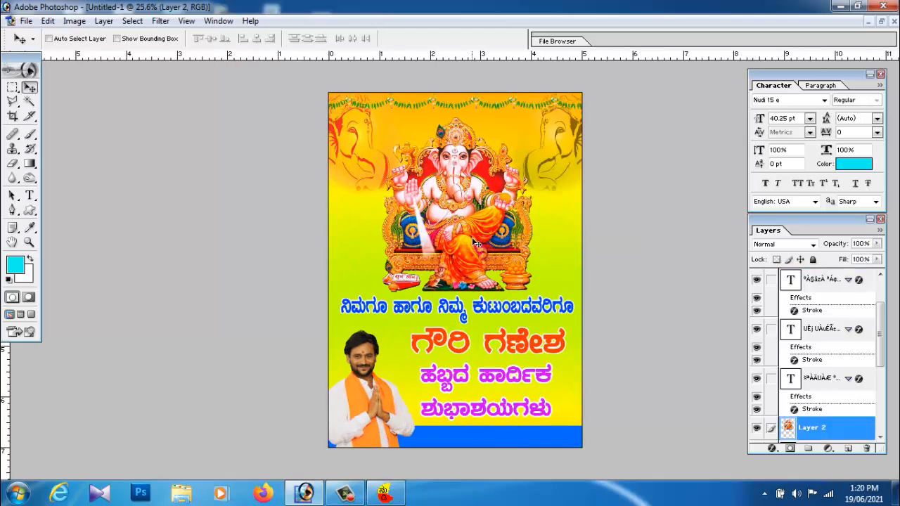
left_click_drag(477, 244, 419, 271, "alt")
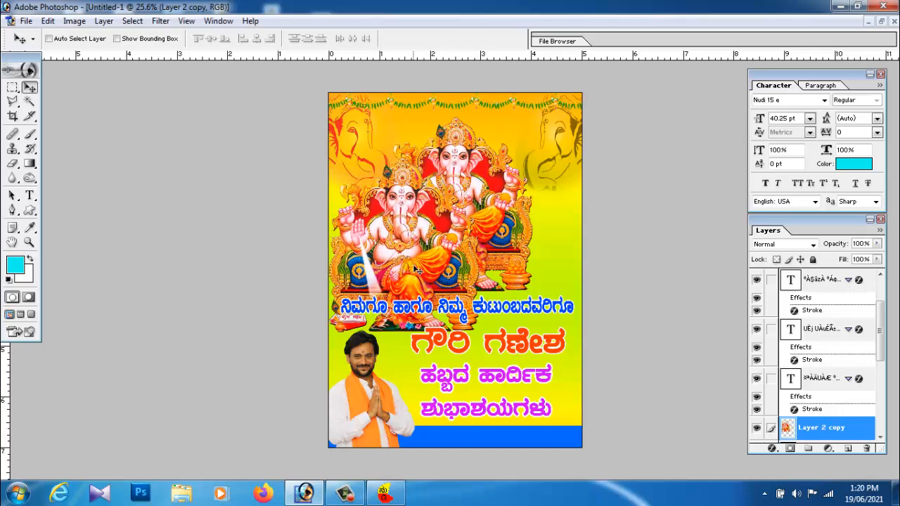
Step: Scale the idol copy proportionally to 211.5% and position it so that it fills most of the page
key("ctrl+t")
left_click_drag(486, 156, 617, 62, "shift")
left_click_drag(484, 174, 485, 266)
left_click_drag(615, 121, 671, 63, "shift")
left_click_drag(547, 210, 543, 208)
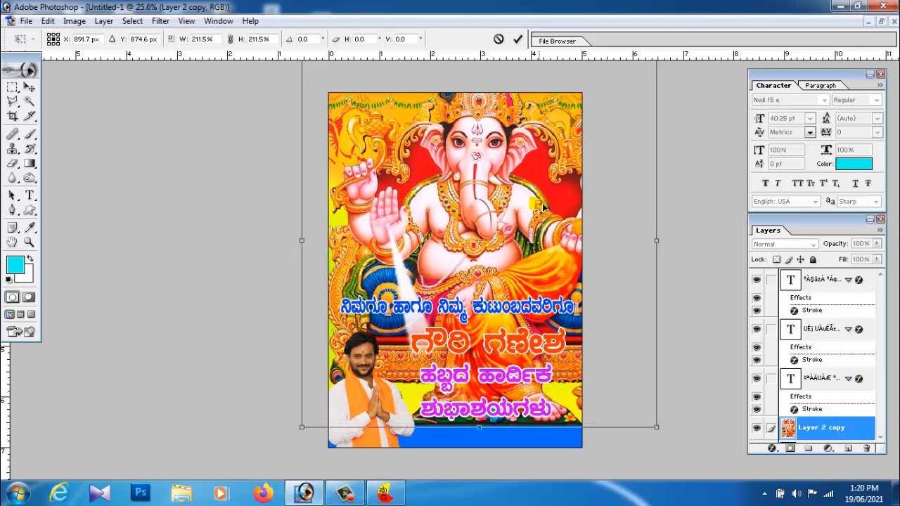
key("Return")
Step: Move the enlarged idol copy down the layer stack to just above the gradient background, Layer 6
scroll(849, 376, "down", 2)
scroll(850, 376, "down", 3)
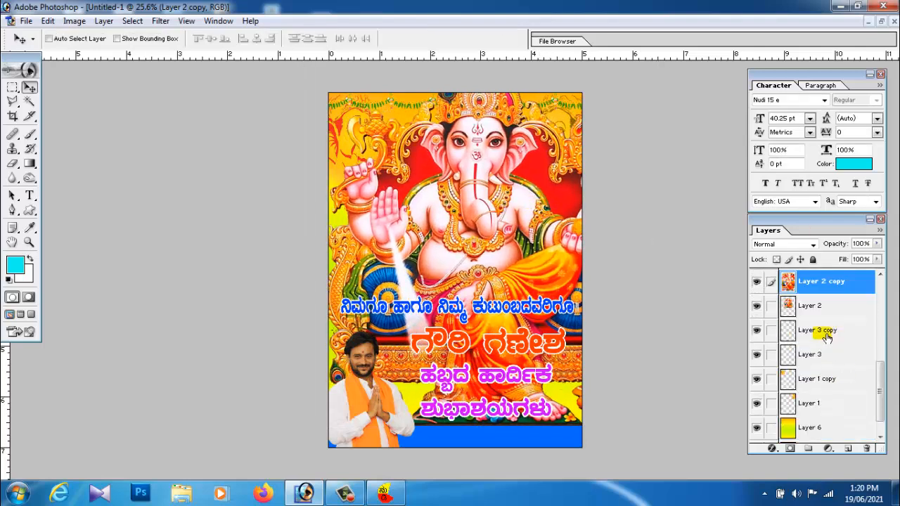
left_click_drag(819, 288, 821, 427)
Step: Try the Color Burn, Dissolve and Darken blend modes on the enlarged idol copy
left_click(791, 102)
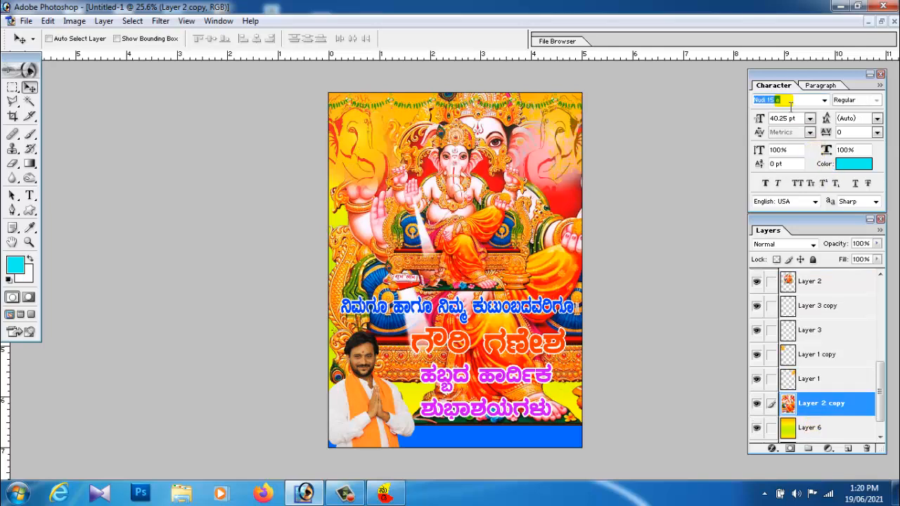
left_click(781, 244)
left_click(777, 247)
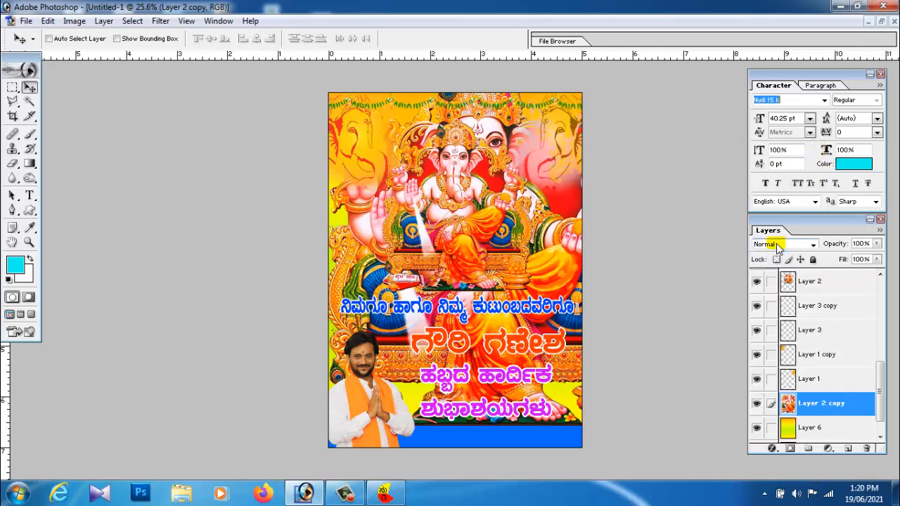
left_click(779, 245)
left_click(778, 245)
key("Down")
left_click(781, 245)
left_click(775, 288)
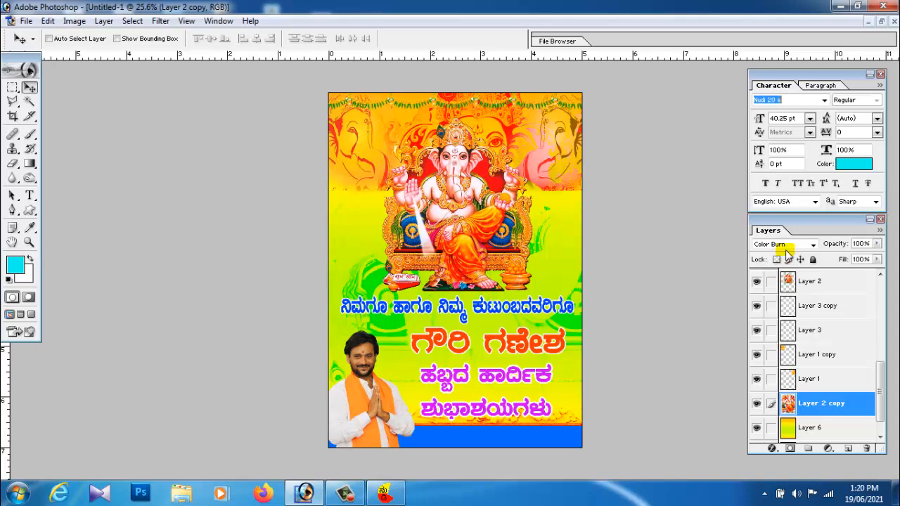
left_click(781, 244)
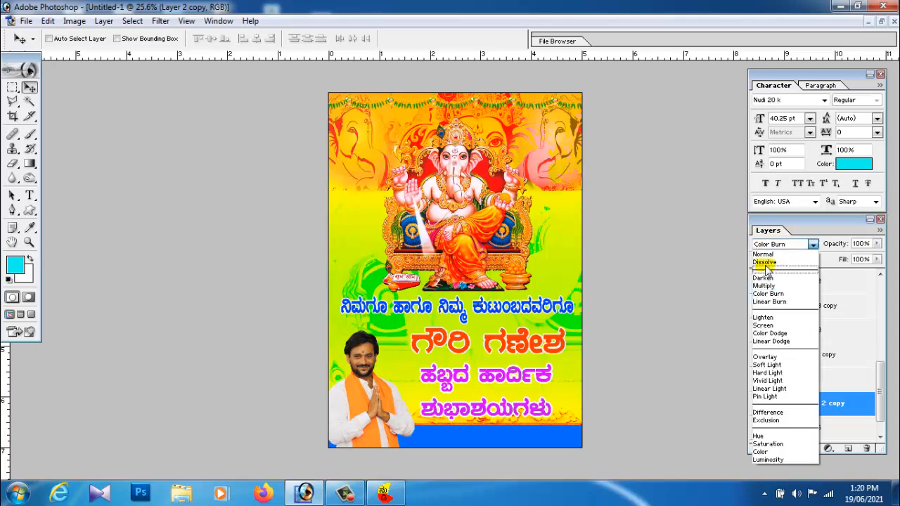
left_click(767, 265)
key("Down")
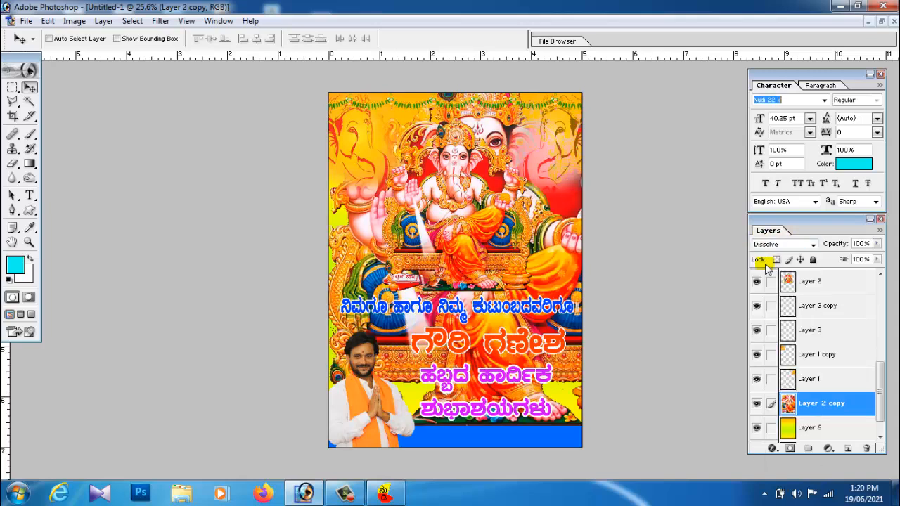
left_click(774, 244)
left_click(773, 277)
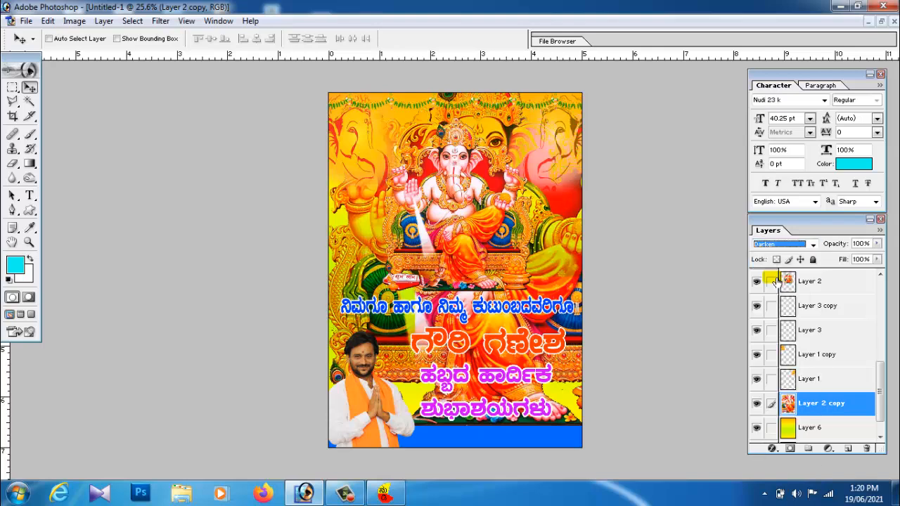
Step: Set the enlarged idol copy's blend mode to Luminosity and its opacity to 20%
left_click(813, 424)
left_click(813, 404)
left_click(767, 244)
left_click(766, 244)
left_click(767, 246)
left_click(767, 246)
key("Down")
key("Down")
key("Down")
key("Down")
key("Down")
key("Down")
key("Down")
key("Down")
key("Down")
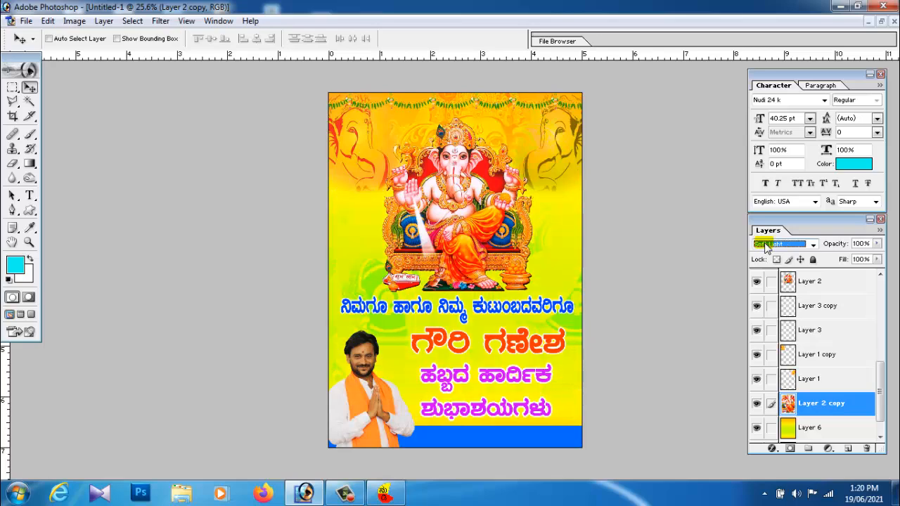
key("Down")
key("Down")
key("Down")
key("Down")
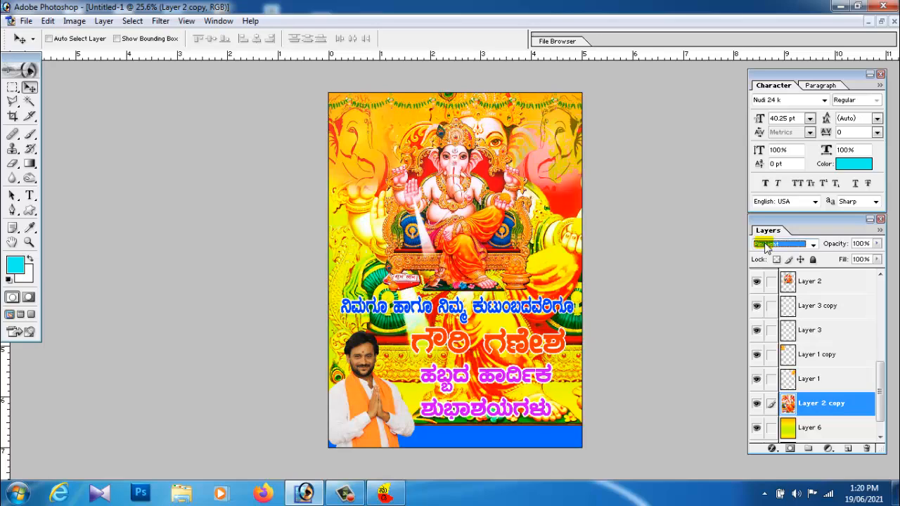
key("Down")
key("Down")
key("Down")
scroll(766, 245, "down", 2)
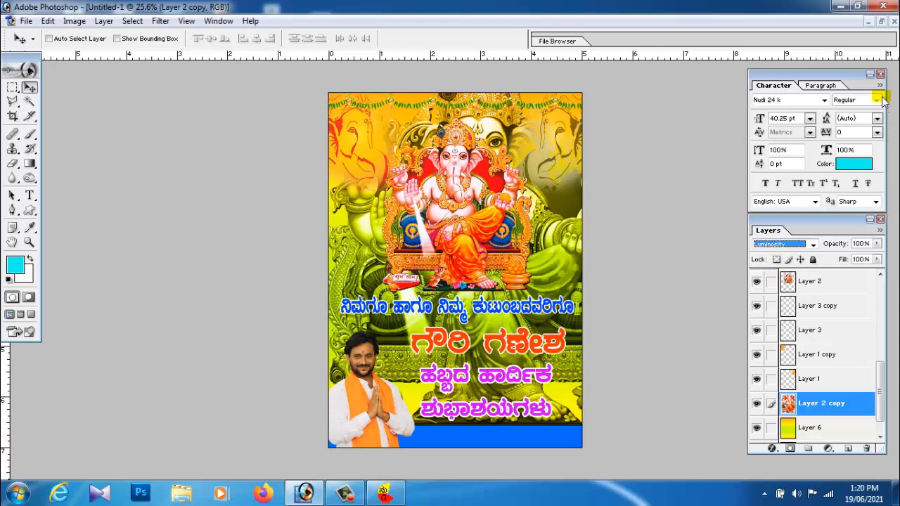
left_click_drag(877, 243, 823, 256)
left_click(574, 234)
Step: Shift the faint enlarged idol toward the page's right side and move the right-hand Ganesha sketch, Layer 1, slightly down and outward
right_click(572, 234)
left_click(575, 243)
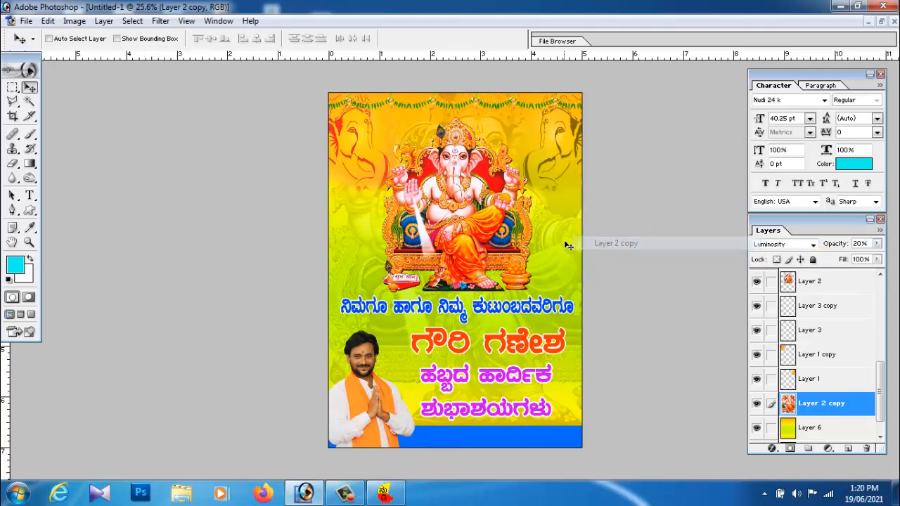
right_click(555, 120)
left_click(564, 129)
mouse_move(557, 130)
left_mouse_down()
mouse_move(573, 141)
mouse_move(564, 144)
left_mouse_up()
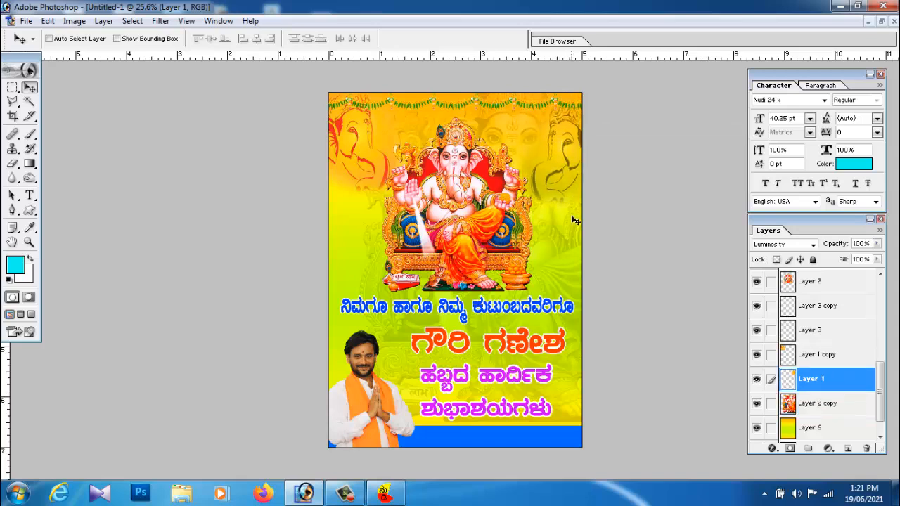
Step: Fine-tune the position of the faint enlarged idol behind the main idol
right_click(517, 131)
left_click(520, 132)
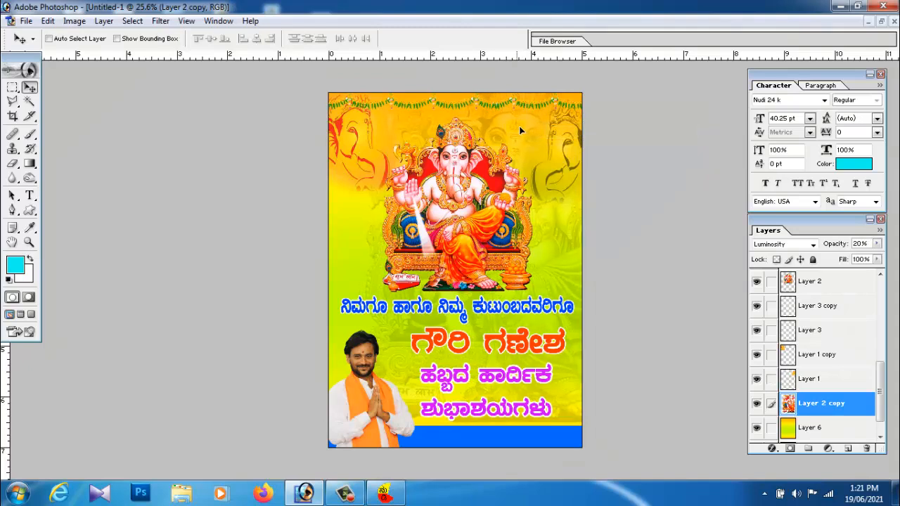
mouse_move(519, 130)
left_mouse_down()
mouse_move(408, 132)
mouse_move(522, 128)
left_mouse_up()
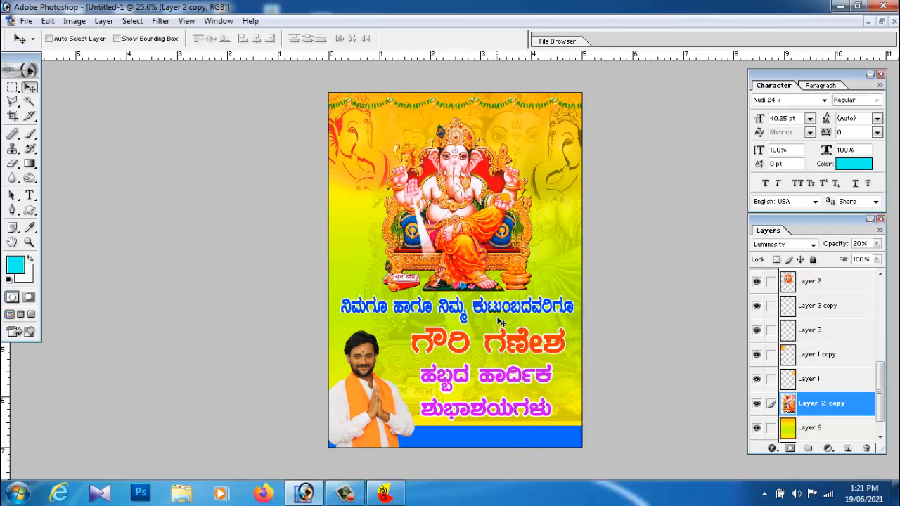
scroll(498, 322, "up", 1)
scroll(498, 318, "down", 1)
scroll(498, 318, "up", 1)
scroll(501, 321, "down", 2)
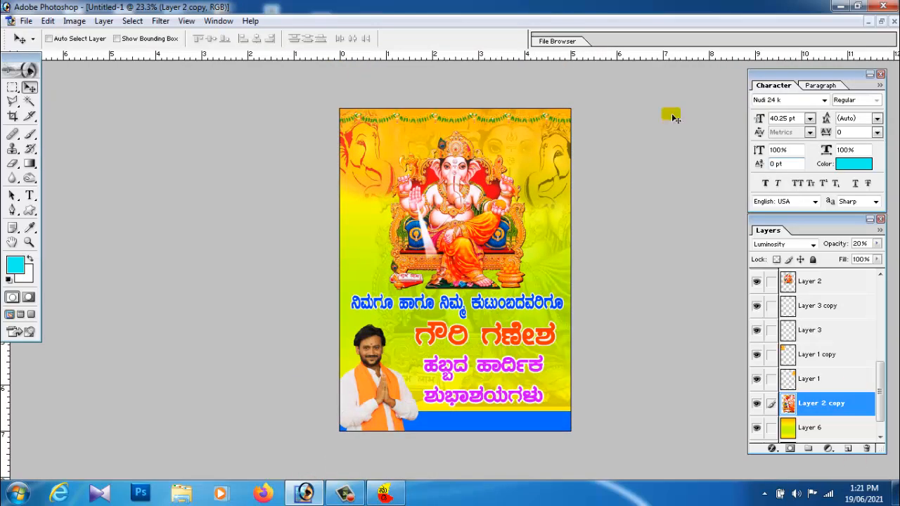
Step: Save a JPEG copy of the greeting page to the desktop as fghjjj with maximum quality 12 and the Baseline ("Standard") format
left_click(26, 21)
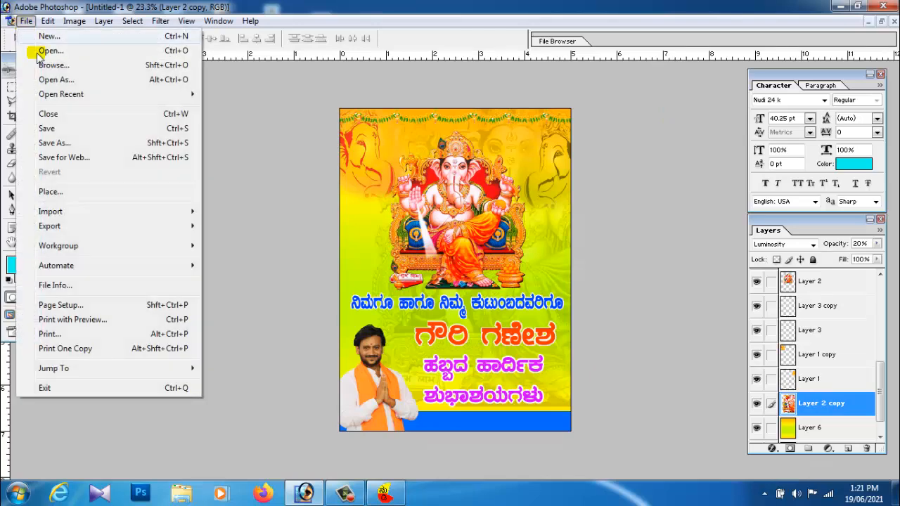
left_click(61, 141)
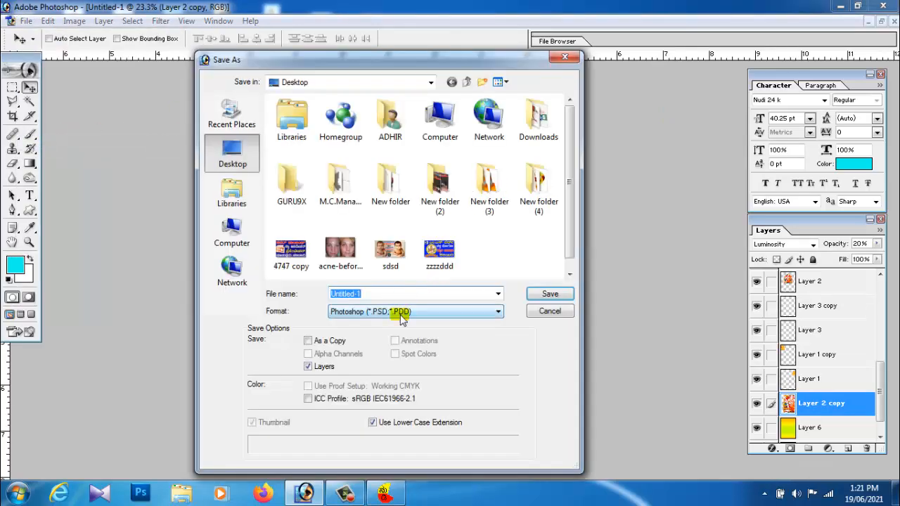
left_click(402, 311)
left_click(415, 375)
left_click_drag(401, 294, 278, 294)
type("fghjj")
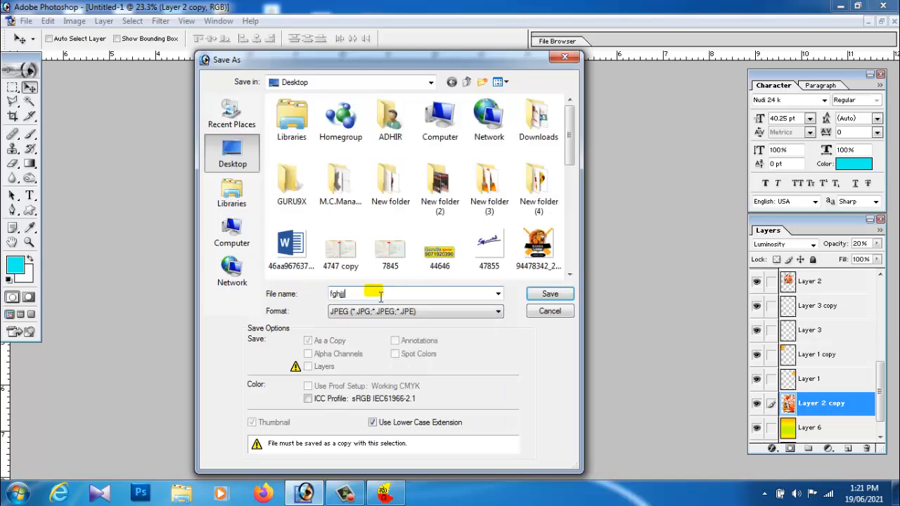
left_click(550, 295)
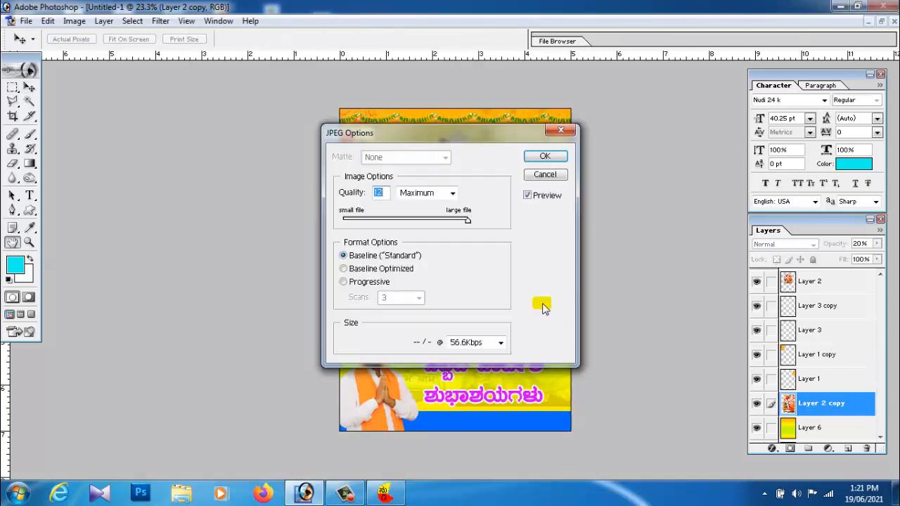
left_click(546, 157)
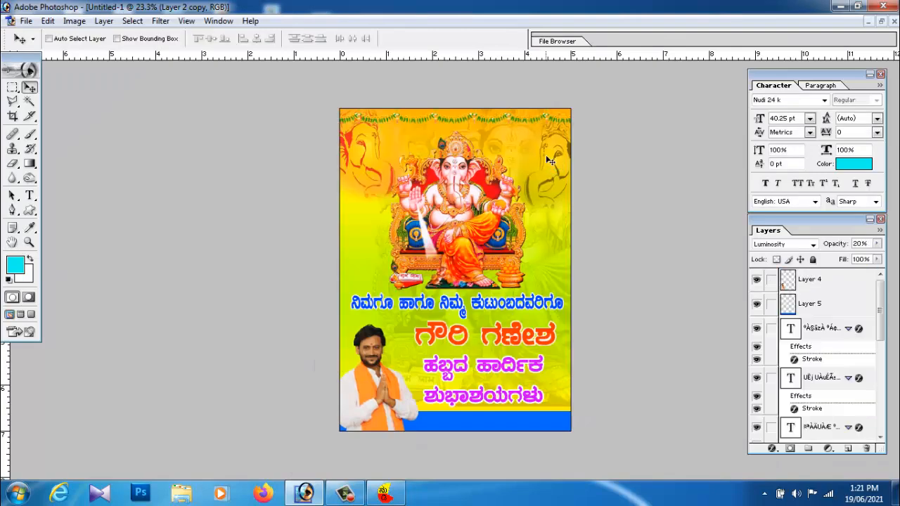
Step: Close Photoshop, check the exported fghjjj image from the desktop in ACDSee Quick View, and close the viewer
left_click(887, 5)
left_click(442, 191)
left_click(445, 192)
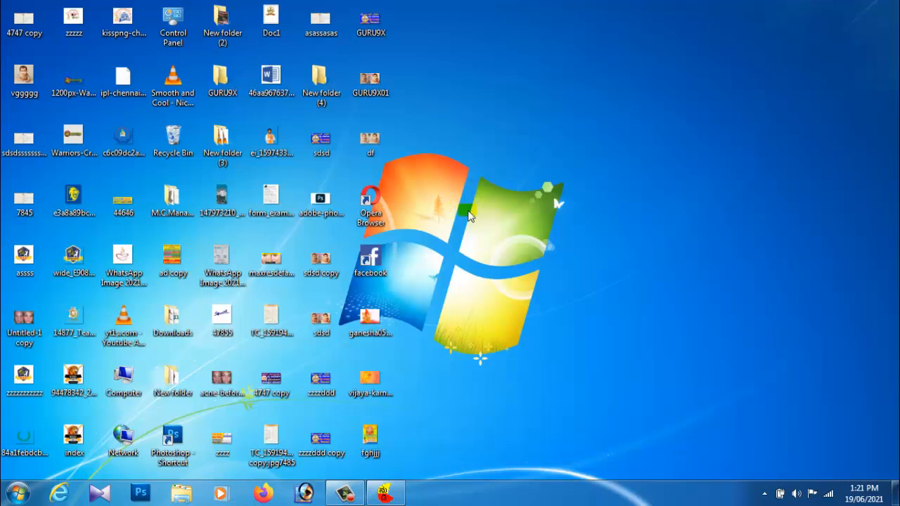
double_click(371, 437)
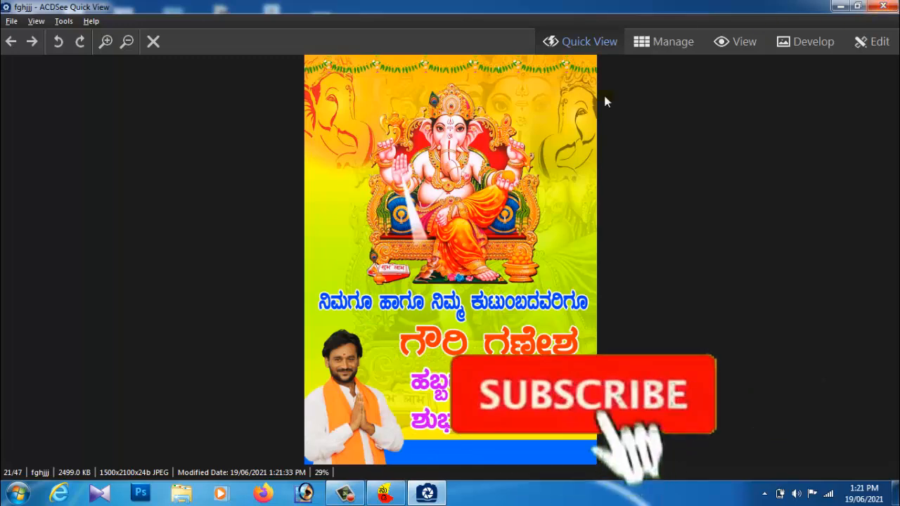
left_click(886, 11)
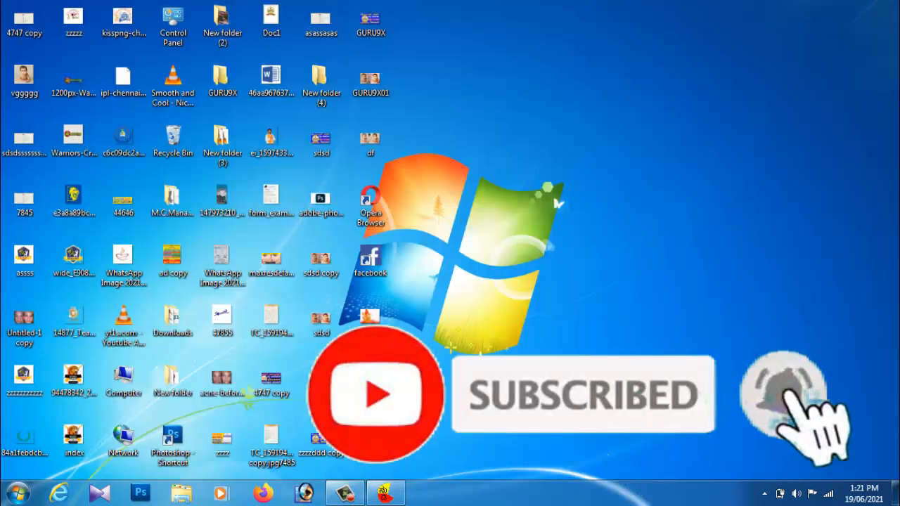